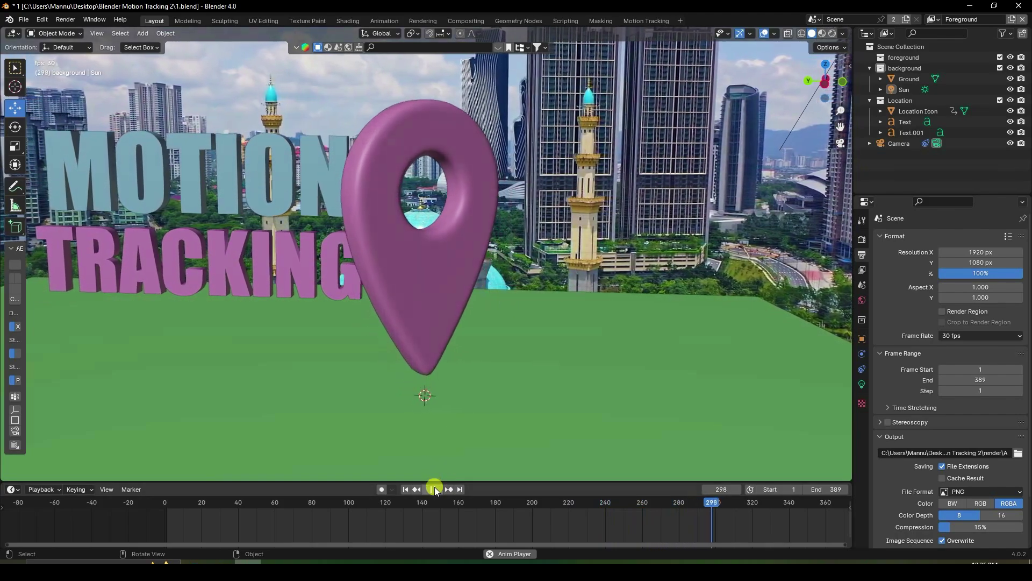
- Replay the shot from frame 1 in Material Preview, showing the blue pin and MOTION TRACKING text over the mosque footage
{"action": "left_click", "coordinate": [433, 489]}
{"action": "left_click", "coordinate": [405, 489]}
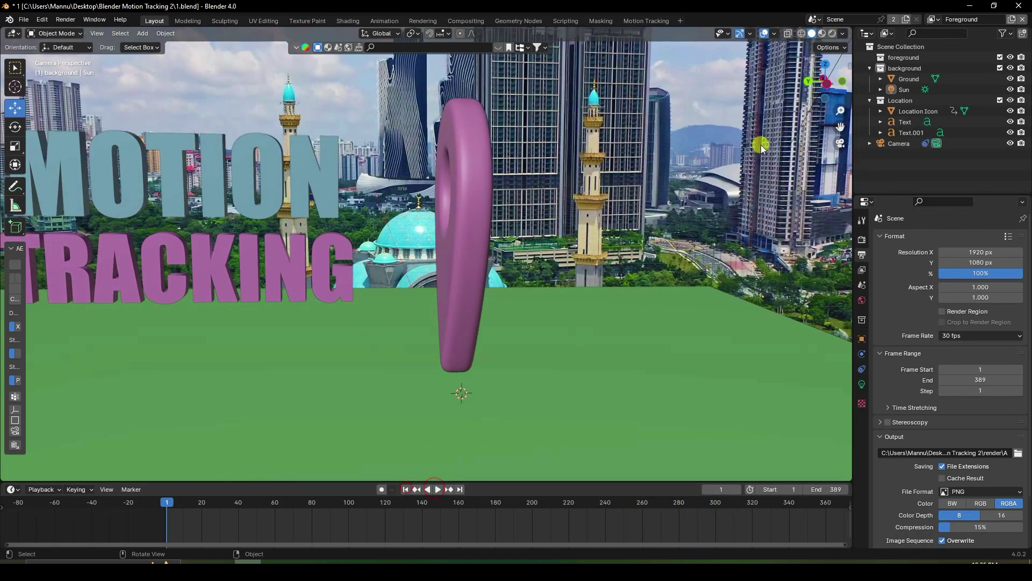
{"action": "left_click", "coordinate": [822, 32]}
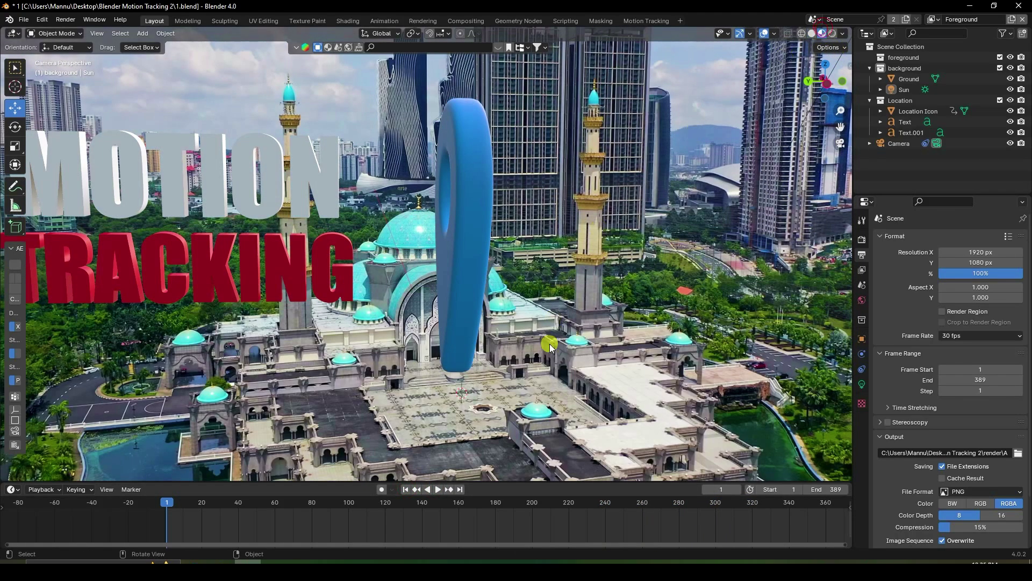
{"action": "left_click", "coordinate": [439, 489]}
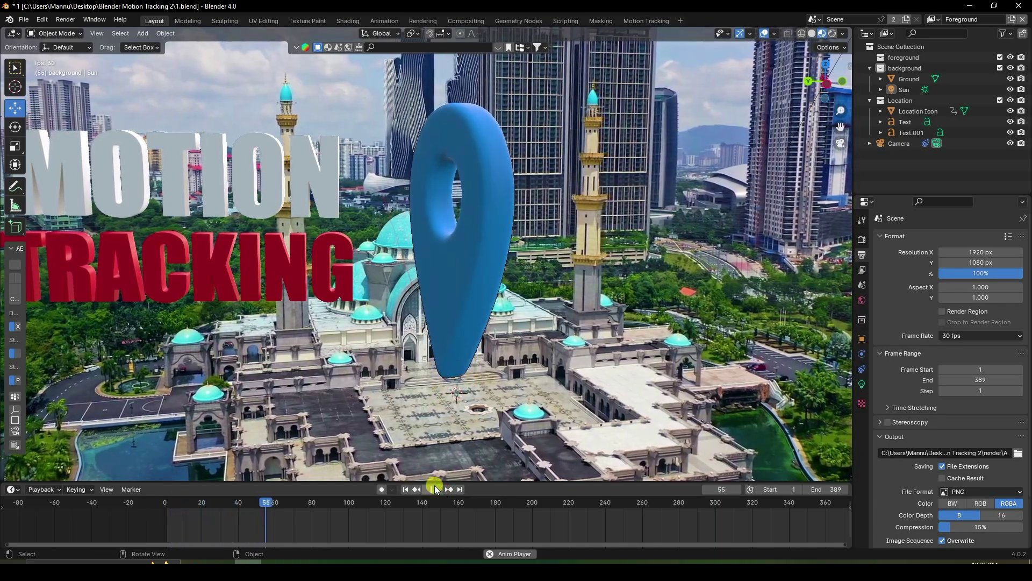
{"action": "scroll", "coordinate": [438, 408], "scroll_direction": "down", "scroll_amount": 2}
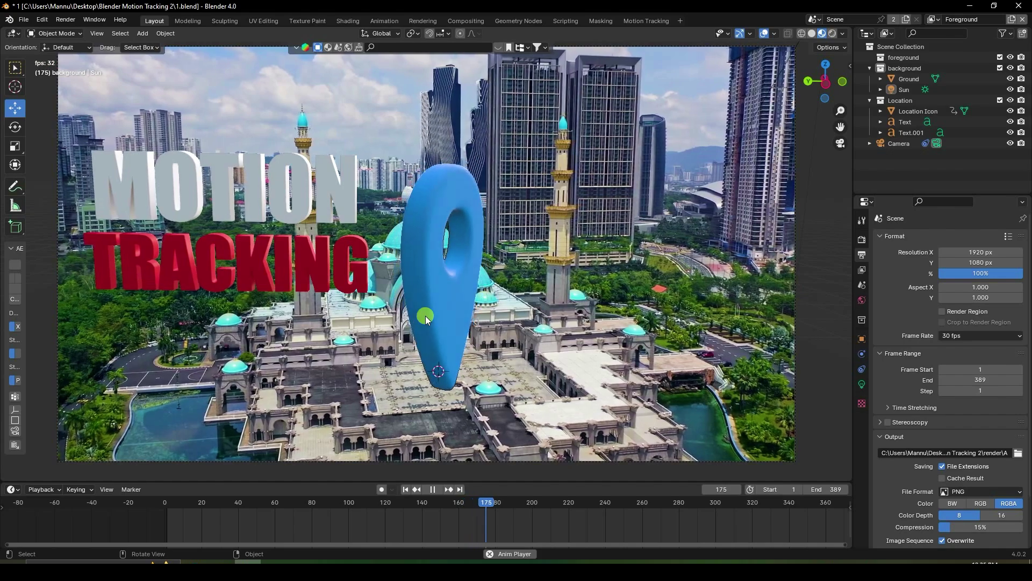
- Start a new General scene without saving and delete the default camera, cube and light
{"action": "left_click", "coordinate": [433, 489]}
{"action": "left_click", "coordinate": [25, 20]}
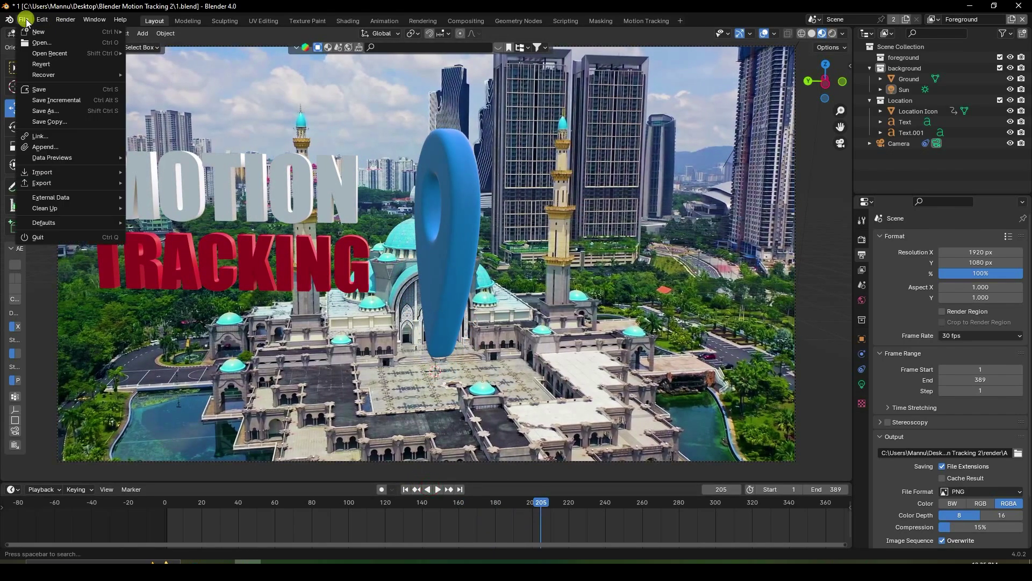
{"action": "mouse_move", "coordinate": [54, 31]}
{"action": "left_click", "coordinate": [161, 31]}
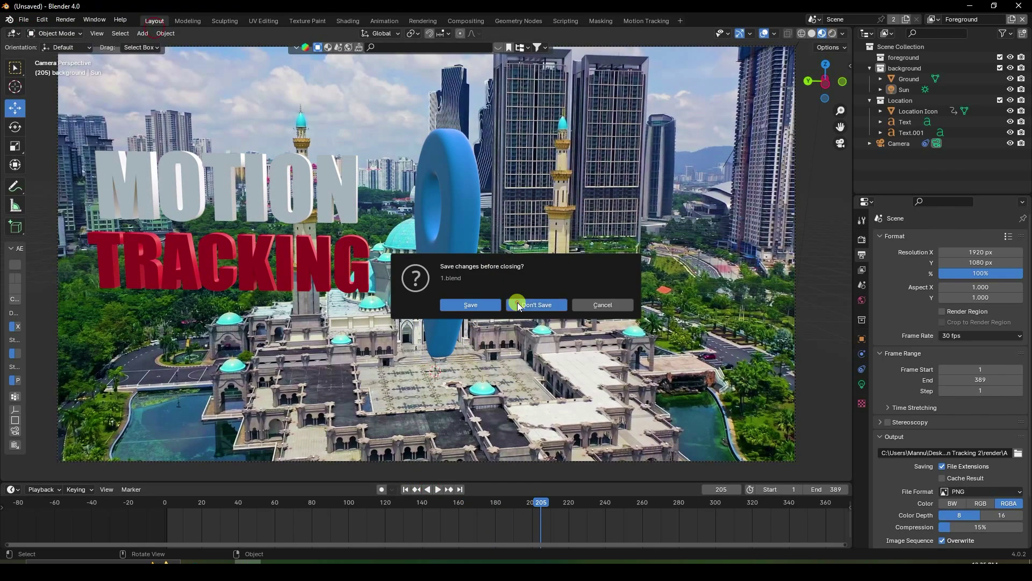
{"action": "left_click", "coordinate": [517, 304]}
{"action": "left_click_drag", "start_coordinate": [626, 179], "coordinate": [144, 395]}
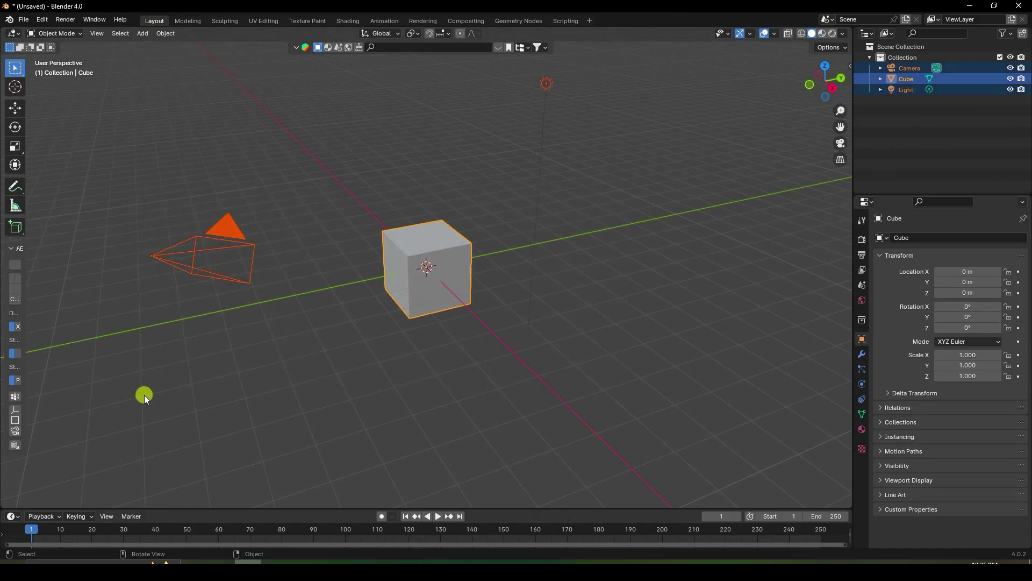
{"action": "key", "text": "Delete"}
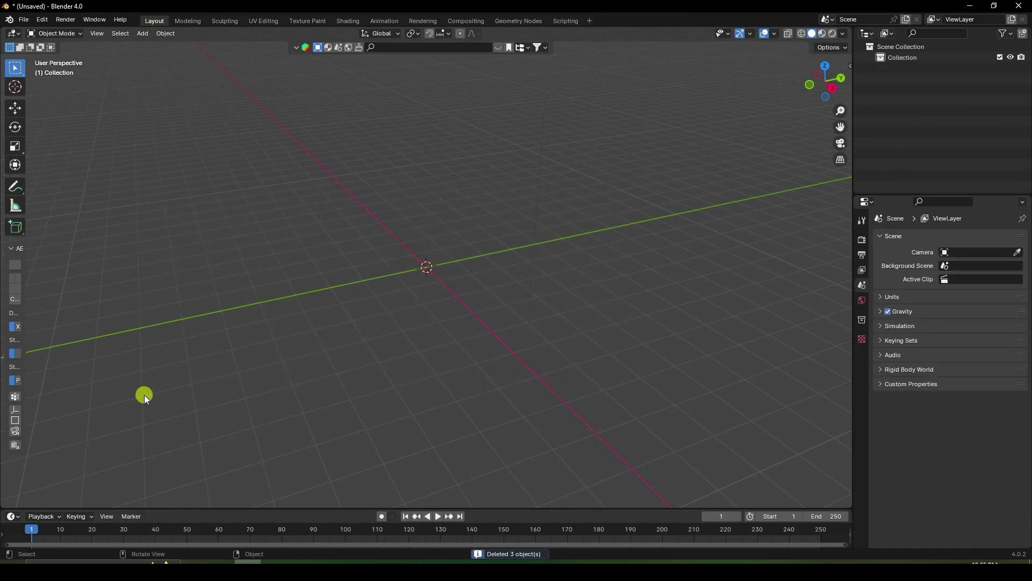
- Add a VFX Motion Tracking workspace, merge the dopesheet into the 3D view, and enlarge the clip area
{"action": "left_click", "coordinate": [591, 23]}
{"action": "mouse_move", "coordinate": [553, 72]}
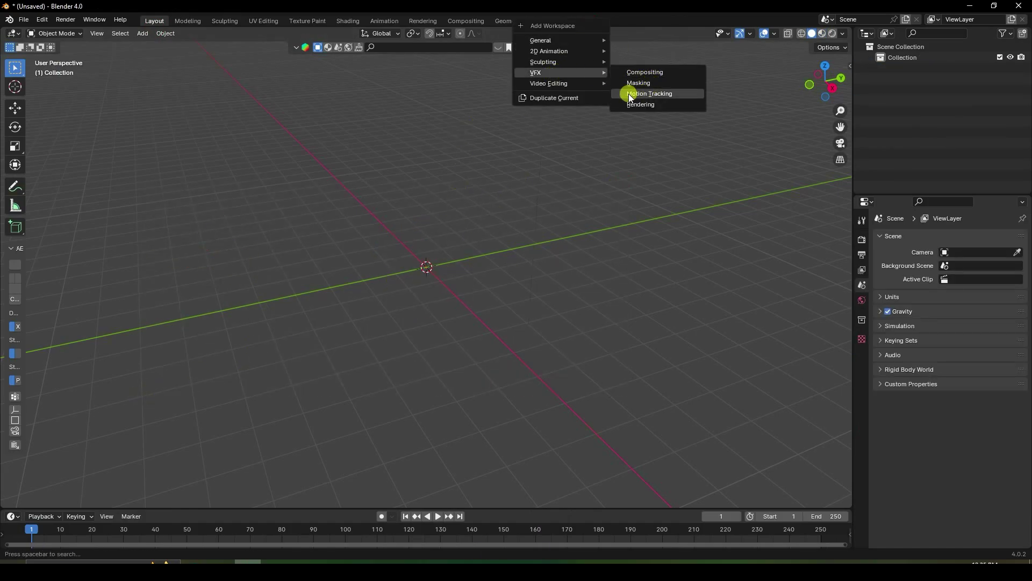
{"action": "left_click", "coordinate": [654, 93]}
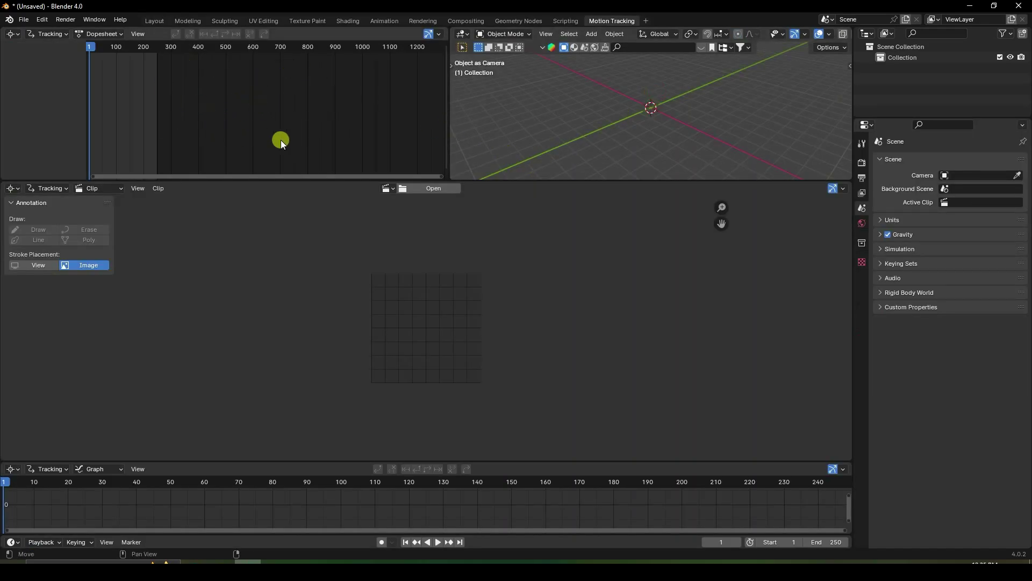
{"action": "right_click", "coordinate": [451, 120]}
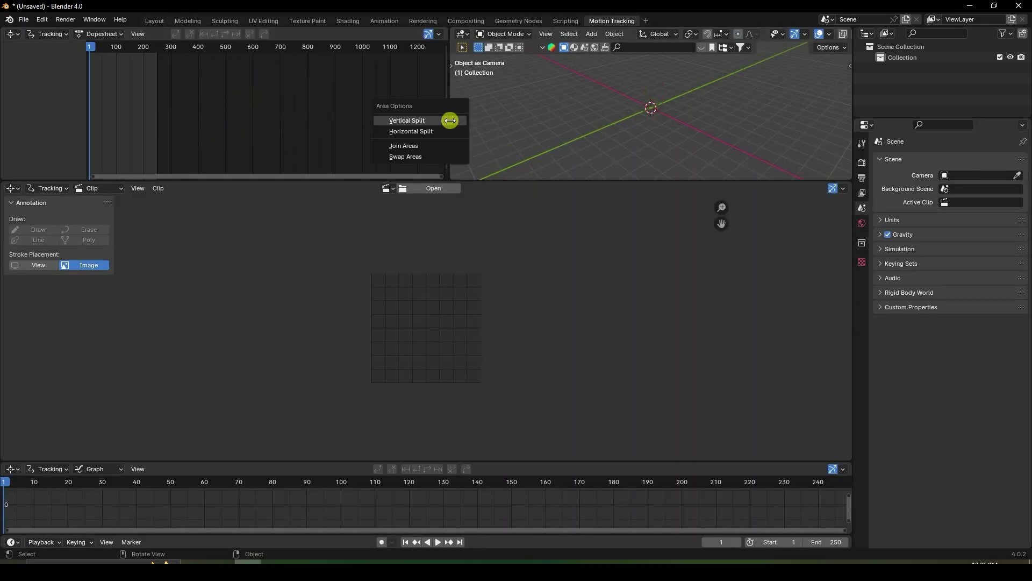
{"action": "left_click", "coordinate": [410, 142]}
{"action": "left_click", "coordinate": [316, 121]}
{"action": "left_click_drag", "start_coordinate": [398, 179], "coordinate": [409, 136]}
- Open 15143647-hd_1920_1080_30fps.mp4 from Desktop/Blender Motion Tracking 2 in the clip editor
{"action": "left_click", "coordinate": [415, 144]}
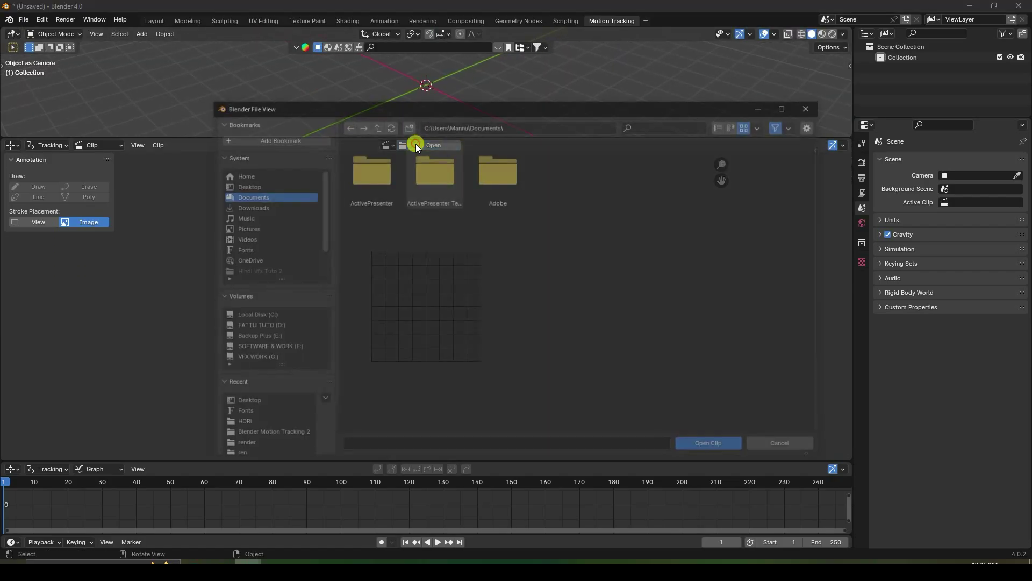
{"action": "left_click", "coordinate": [270, 184]}
{"action": "double_click", "coordinate": [369, 169]}
{"action": "left_click", "coordinate": [619, 167]}
{"action": "left_click", "coordinate": [713, 449]}
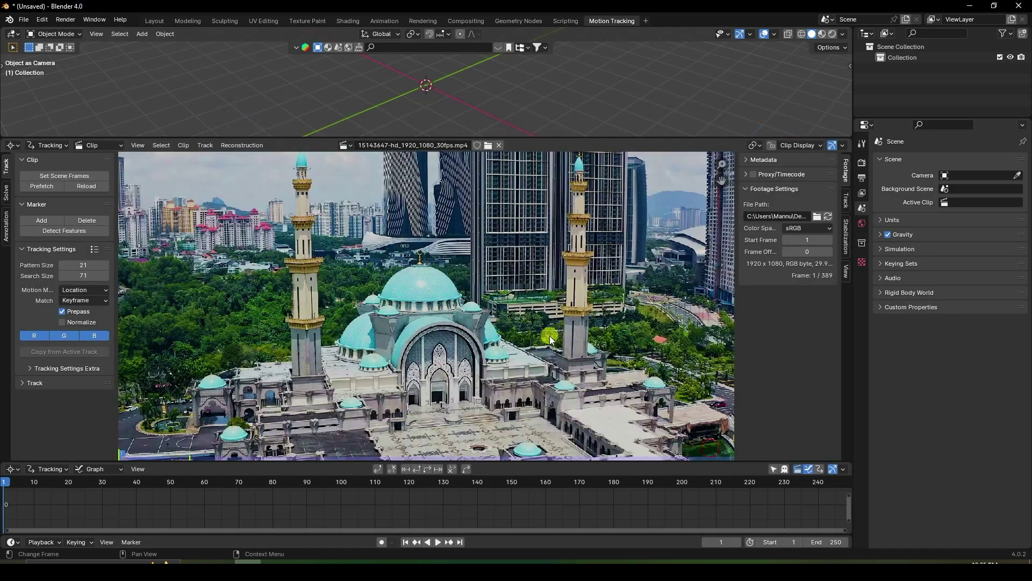
- Set the render engine to Cycles on GPU Compute with 256 max samples
{"action": "left_click_drag", "start_coordinate": [566, 140], "coordinate": [565, 99]}
{"action": "left_click", "coordinate": [861, 162]}
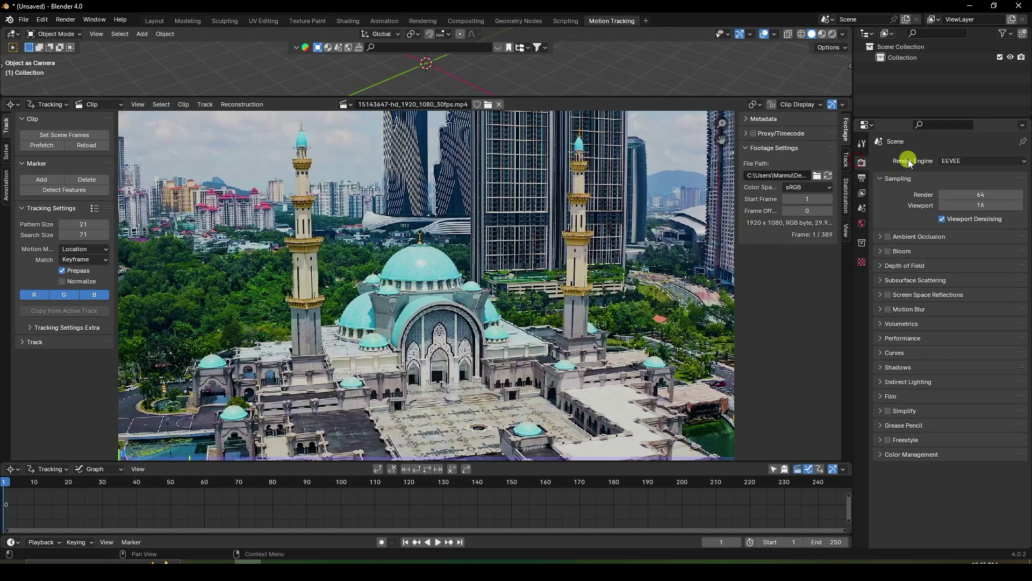
{"action": "left_click", "coordinate": [953, 161]}
{"action": "left_click", "coordinate": [953, 196]}
{"action": "left_click", "coordinate": [963, 187]}
{"action": "left_click", "coordinate": [958, 211]}
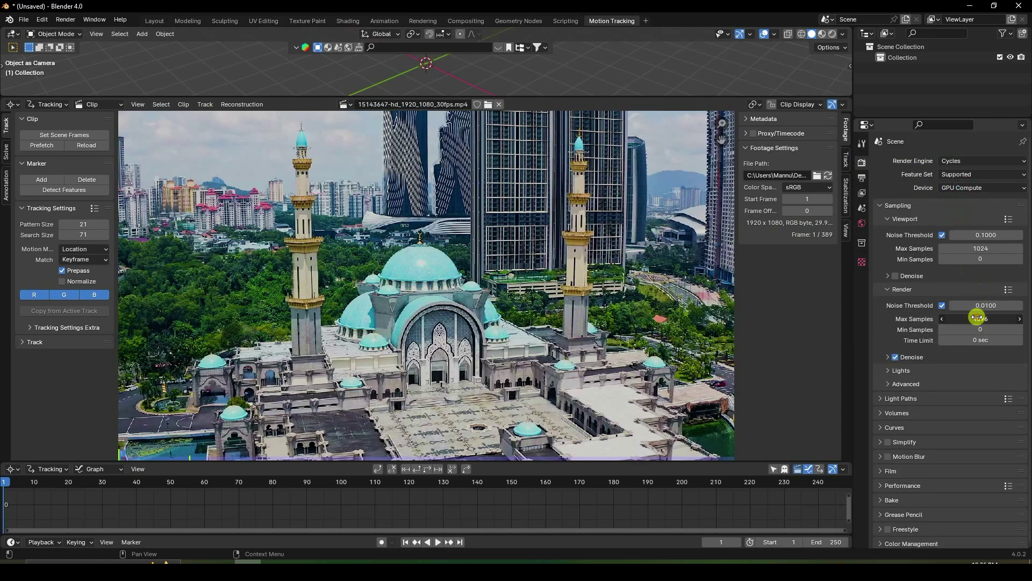
{"action": "key", "text": "Return"}
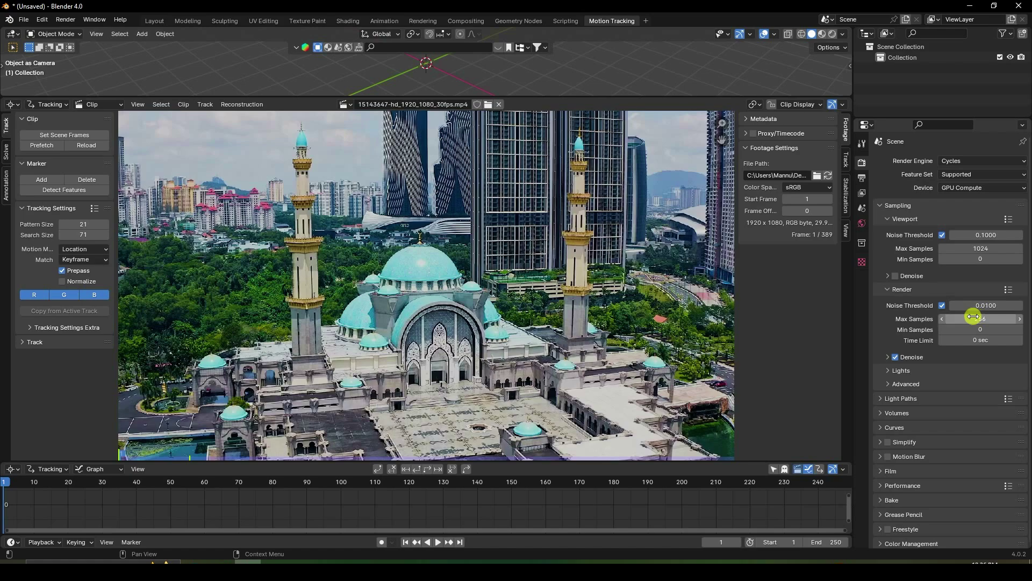
- Enable transparent Film and change the View Transform from AgX to Standard
{"action": "left_click", "coordinate": [885, 473]}
{"action": "scroll", "coordinate": [920, 424], "scroll_direction": "down", "scroll_amount": 5}
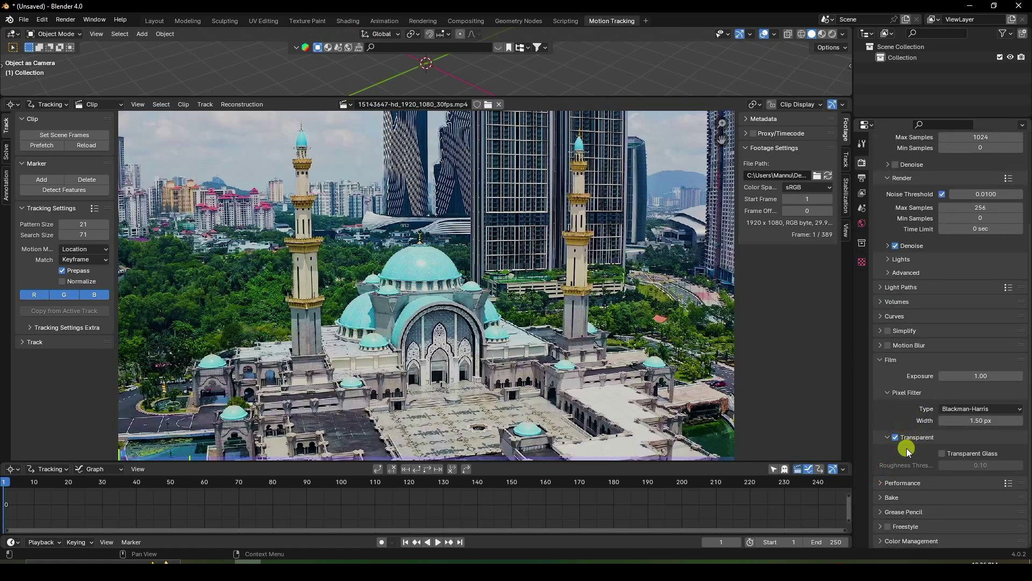
{"action": "left_click", "coordinate": [912, 540]}
{"action": "scroll", "coordinate": [911, 513], "scroll_direction": "down", "scroll_amount": 4}
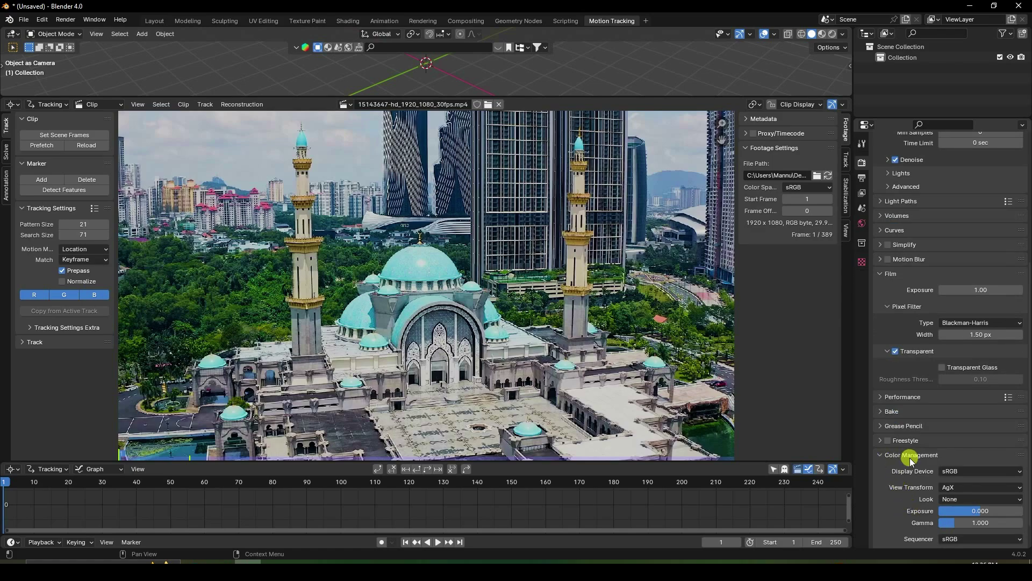
{"action": "left_click", "coordinate": [946, 486]}
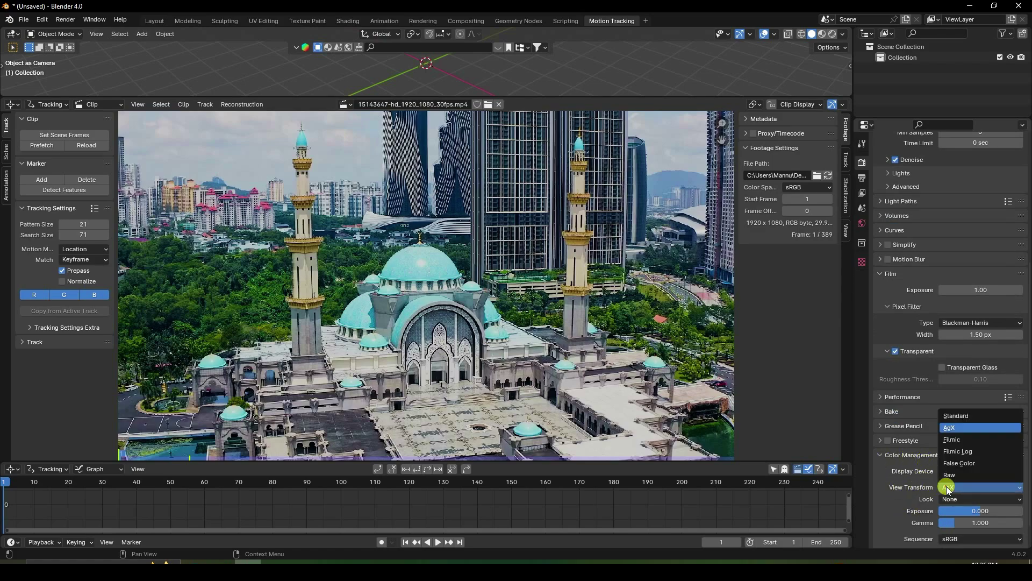
{"action": "left_click", "coordinate": [958, 418]}
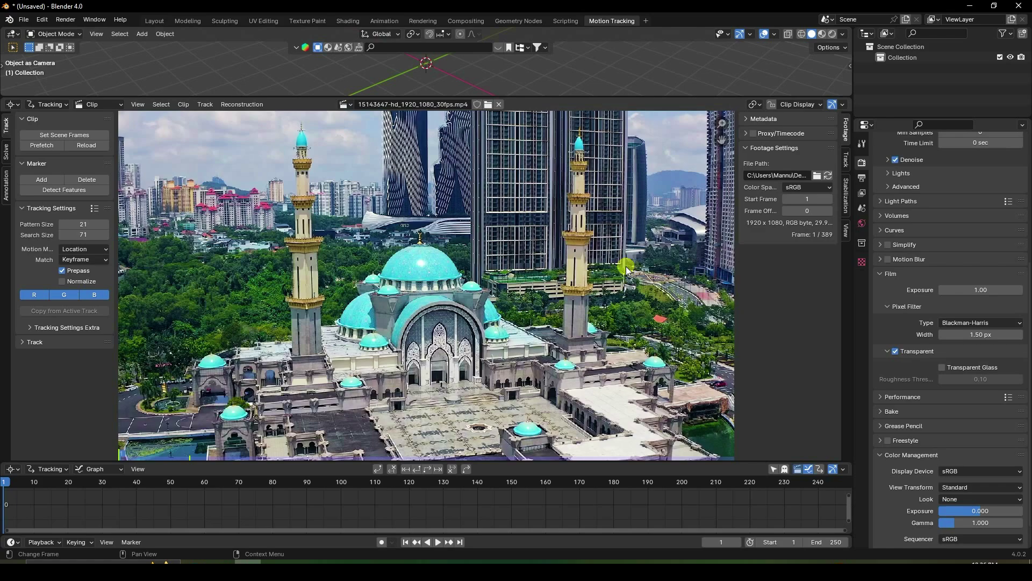
- Set the output frame rate to 29.97 fps
{"action": "left_click_drag", "start_coordinate": [582, 95], "coordinate": [582, 75]}
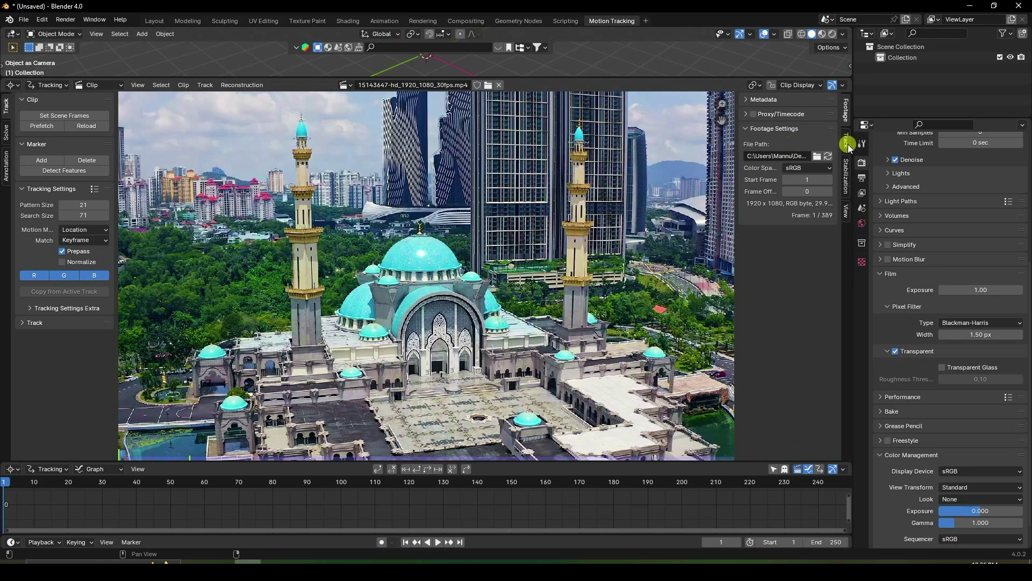
{"action": "left_click", "coordinate": [862, 178]}
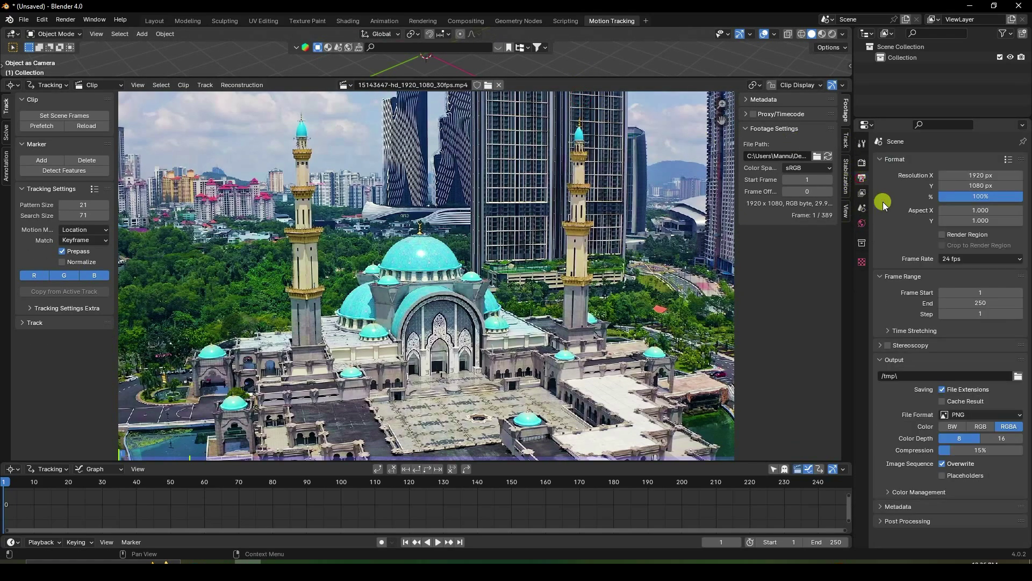
{"action": "left_click", "coordinate": [946, 259]}
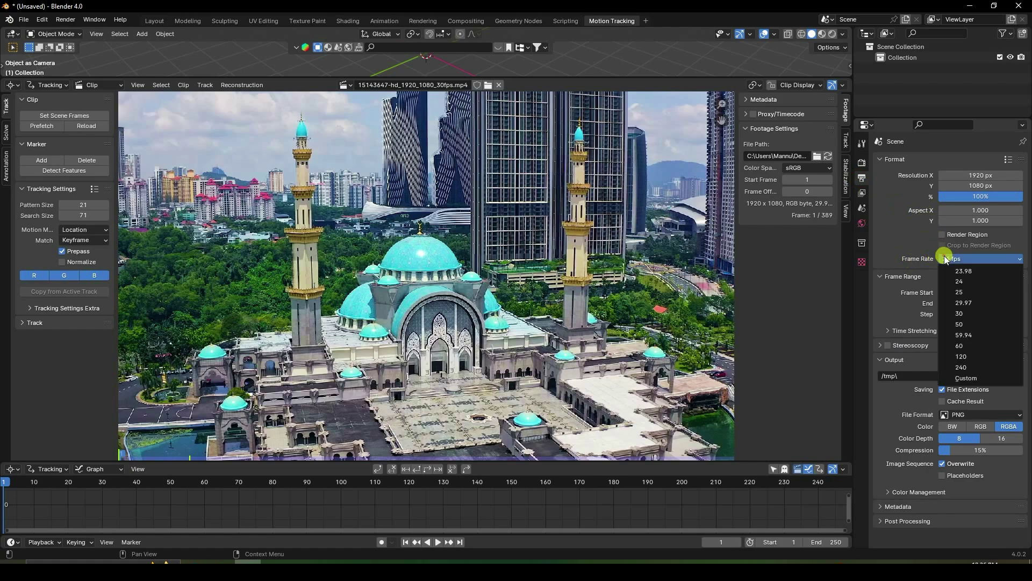
{"action": "left_click", "coordinate": [957, 299]}
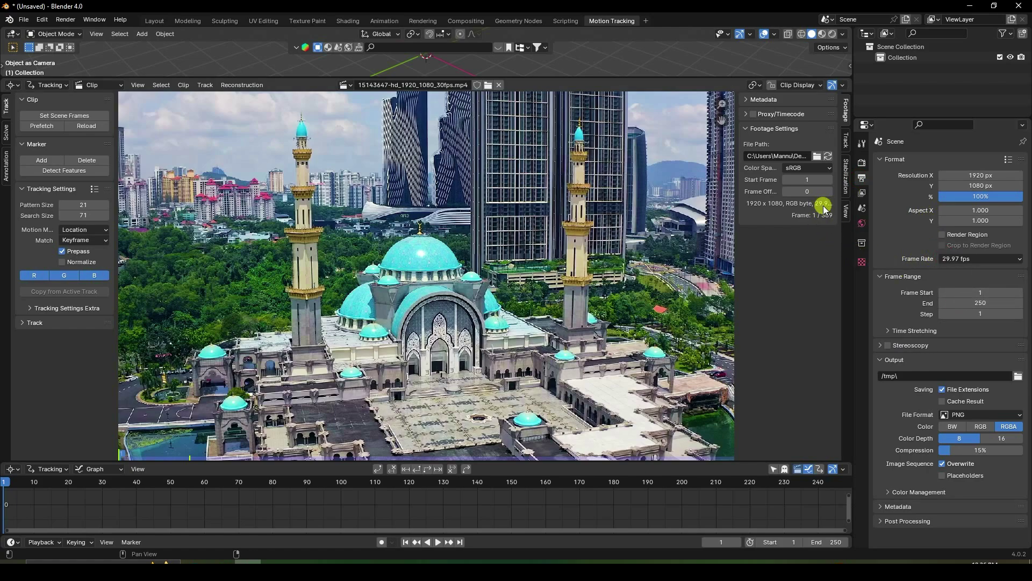
- Set the scene frames to 1–389 from the clip, prefetch the footage, and play it through to check
{"action": "left_click", "coordinate": [46, 116]}
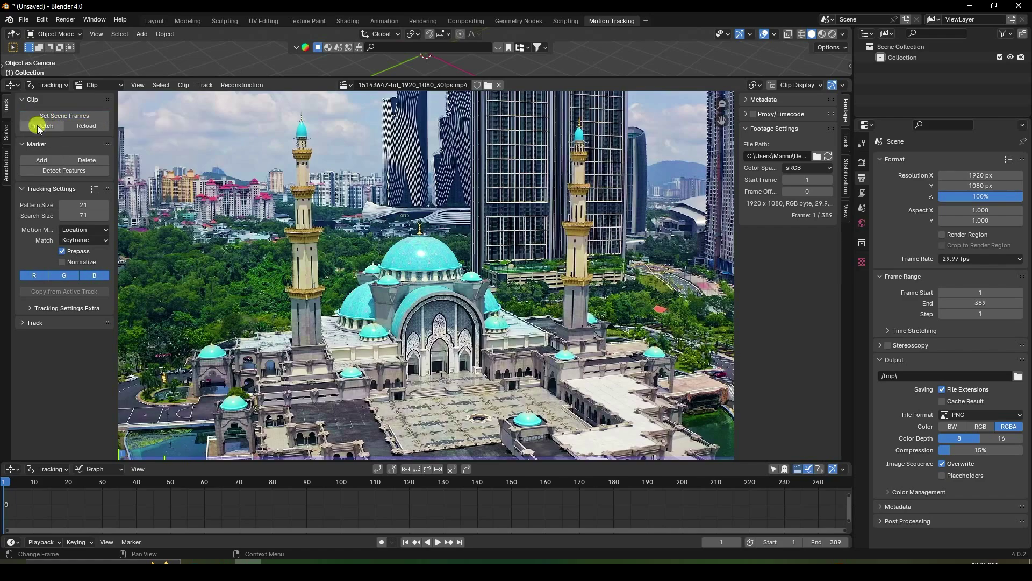
{"action": "left_click", "coordinate": [38, 127]}
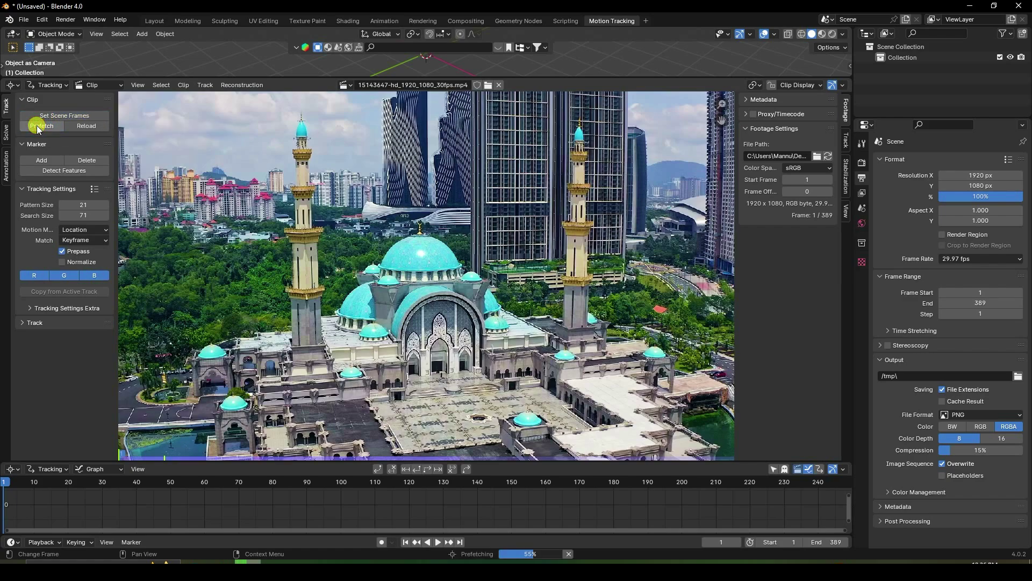
{"action": "middle_click_drag", "start_coordinate": [364, 484], "coordinate": [340, 513], "text": "ctrl"}
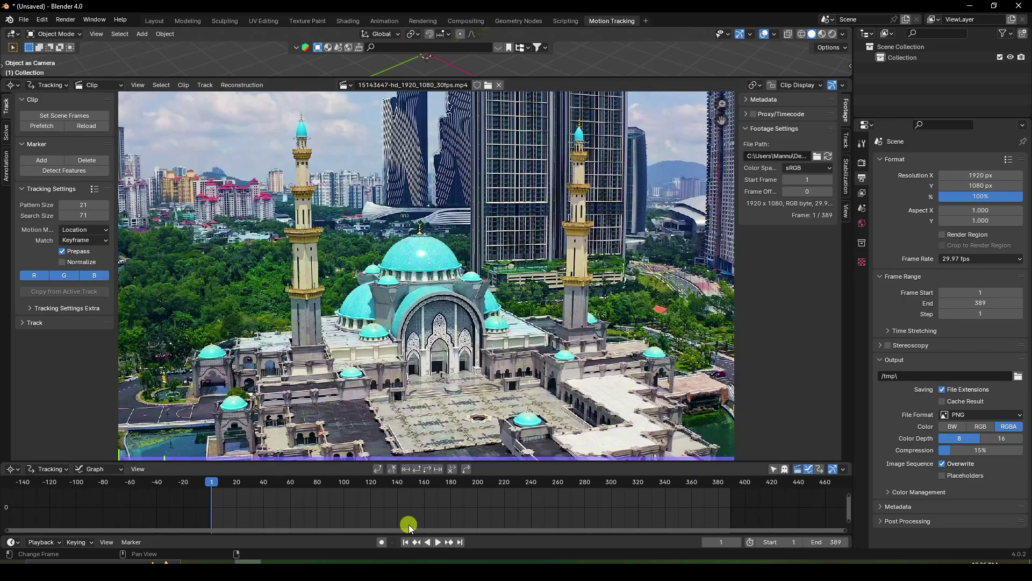
{"action": "left_click", "coordinate": [438, 541]}
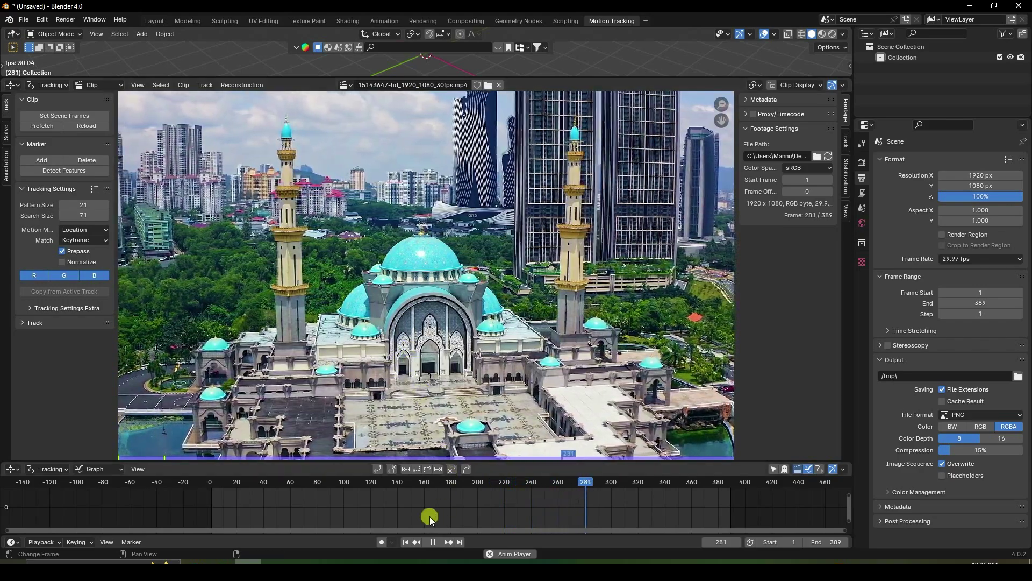
{"action": "left_click", "coordinate": [433, 542]}
- From frame 1, set the tracking Motion Model to Location & Rotation and Match to Previous Frame
{"action": "left_click", "coordinate": [407, 542]}
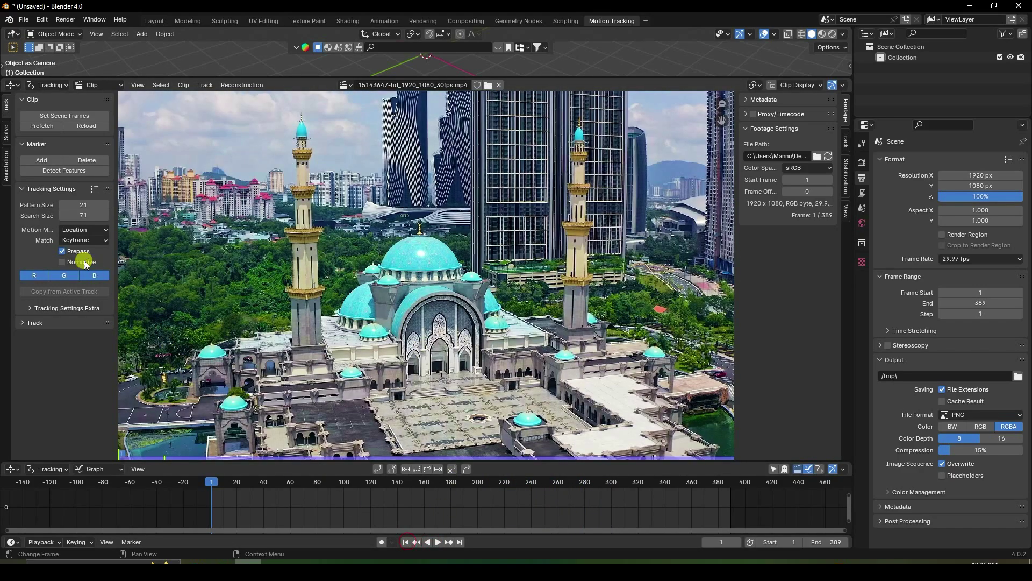
{"action": "left_click", "coordinate": [80, 230]}
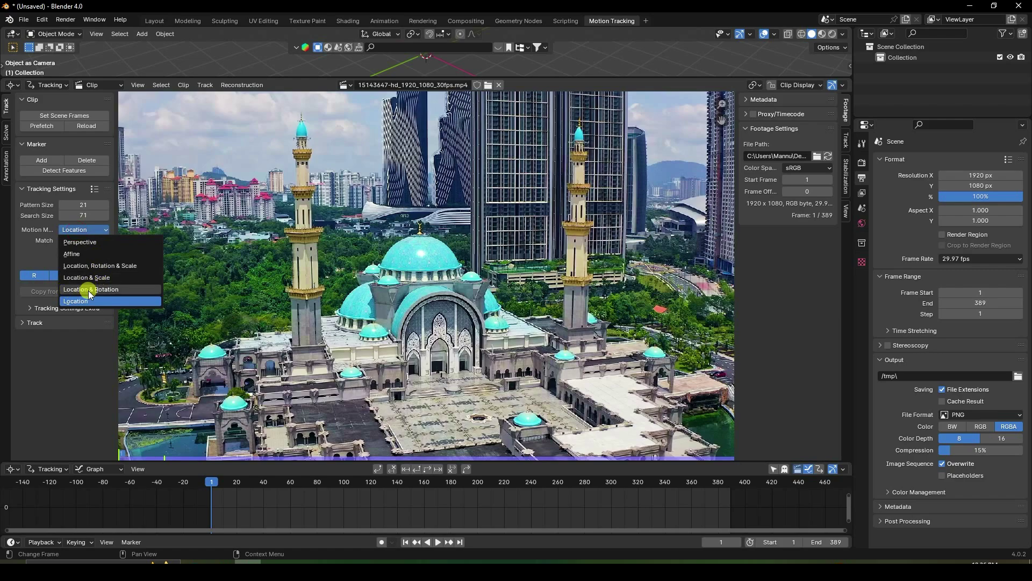
{"action": "left_click", "coordinate": [90, 289]}
{"action": "left_click", "coordinate": [82, 240]}
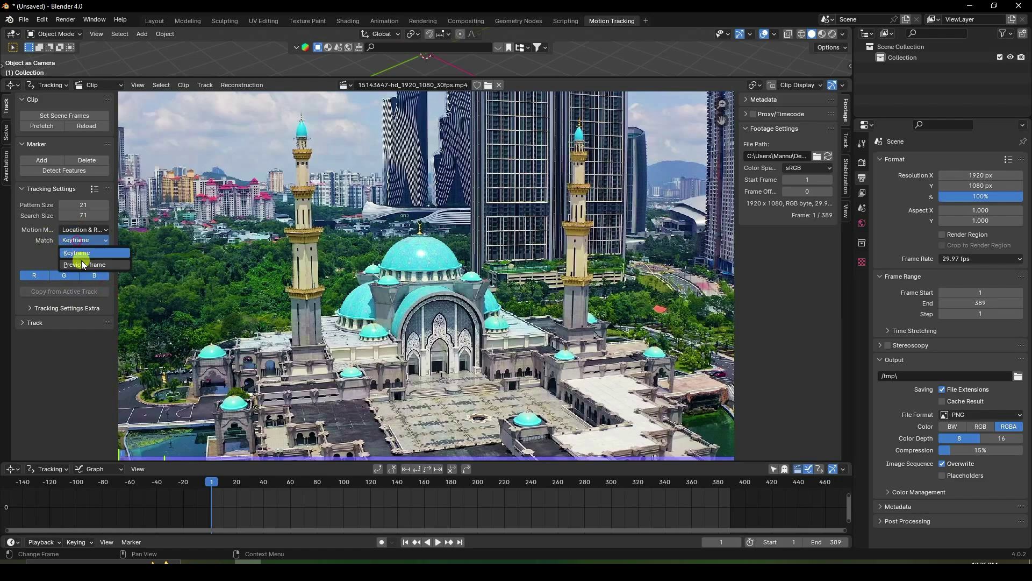
{"action": "left_click", "coordinate": [98, 266]}
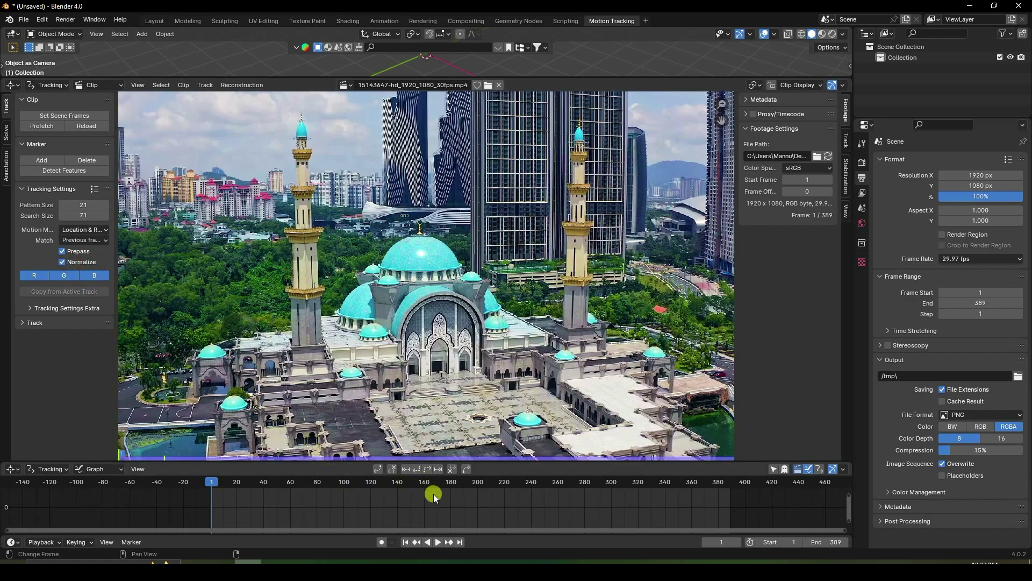
- Detect features across the footage with Distance 70 and Threshold 0.100
{"action": "scroll", "coordinate": [430, 503], "scroll_direction": "up", "scroll_amount": 1}
{"action": "middle_click_drag", "start_coordinate": [442, 508], "coordinate": [398, 505]}
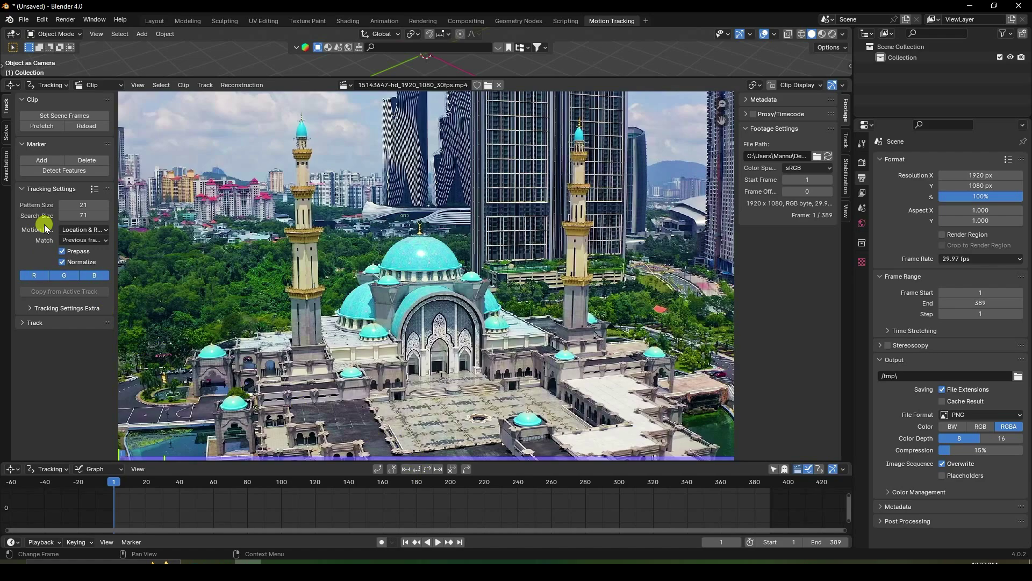
{"action": "left_click", "coordinate": [53, 170]}
{"action": "left_click", "coordinate": [141, 452]}
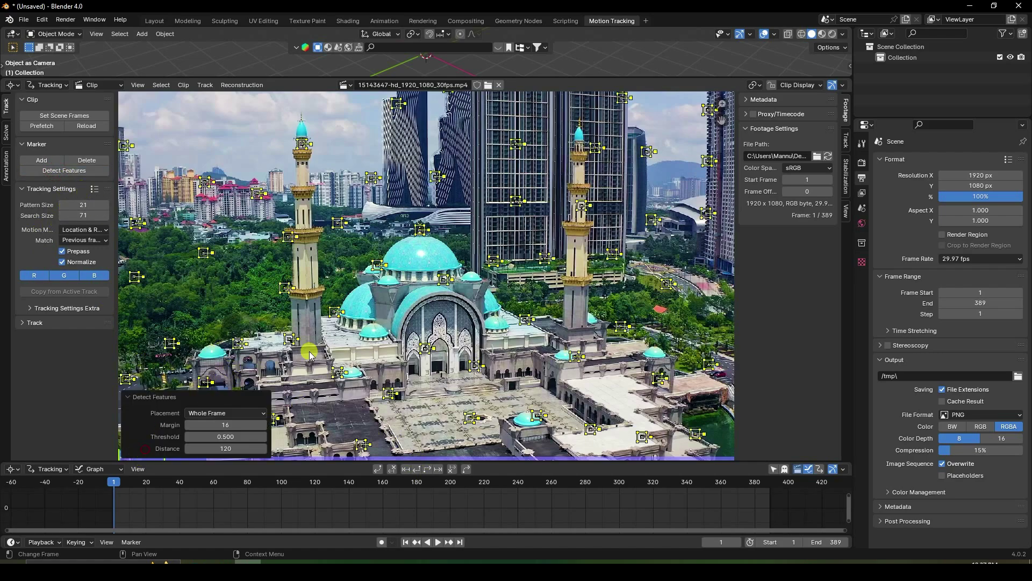
{"action": "scroll", "coordinate": [445, 334], "scroll_direction": "down", "scroll_amount": 3}
{"action": "scroll", "coordinate": [446, 334], "scroll_direction": "up", "scroll_amount": 4}
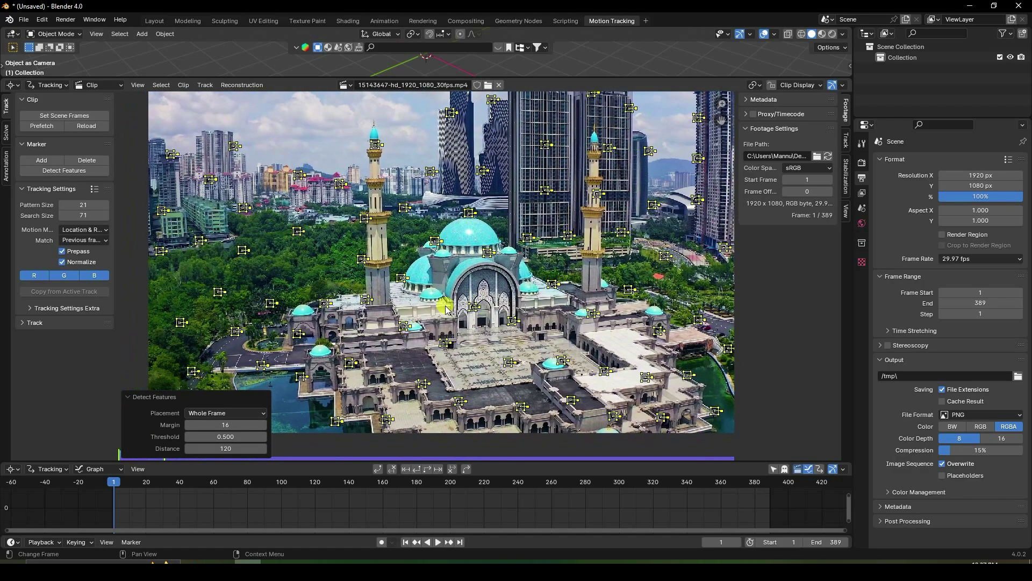
{"action": "left_click", "coordinate": [221, 448]}
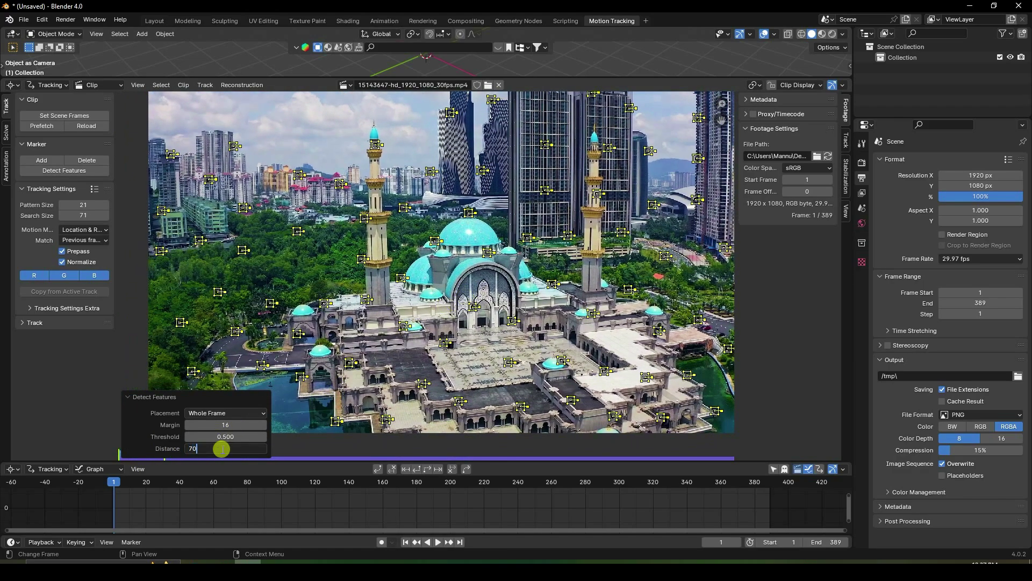
{"action": "key", "text": "Return"}
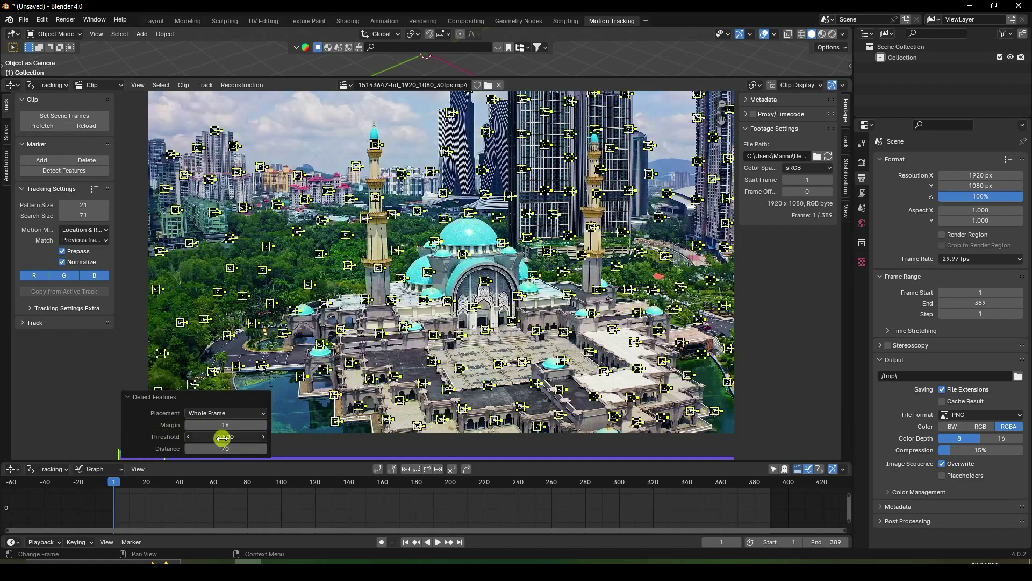
{"action": "key", "text": "Return"}
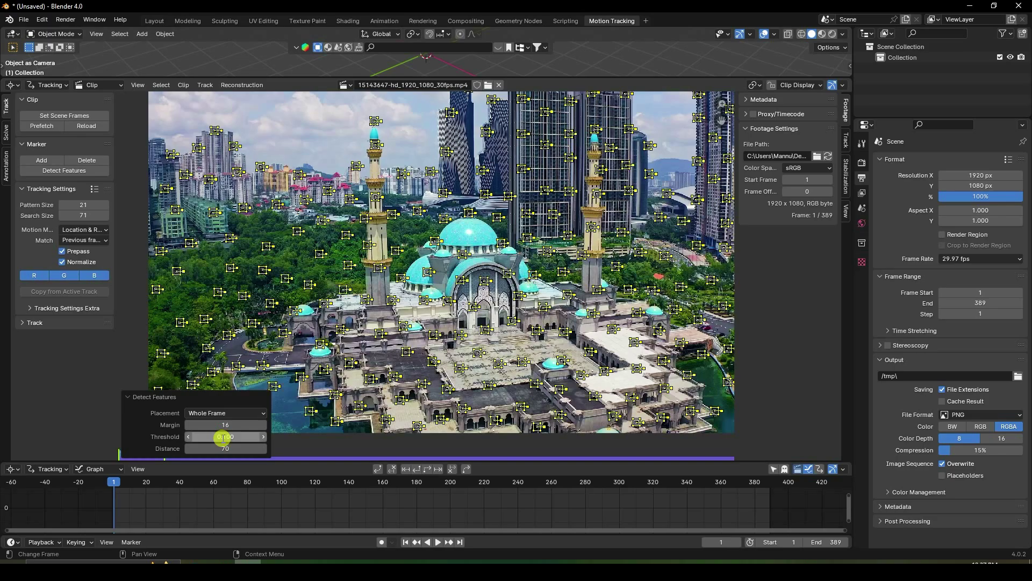
- Track all markers forward through the 389 frames, then replay from frame 1 to review them
{"action": "left_click", "coordinate": [427, 470]}
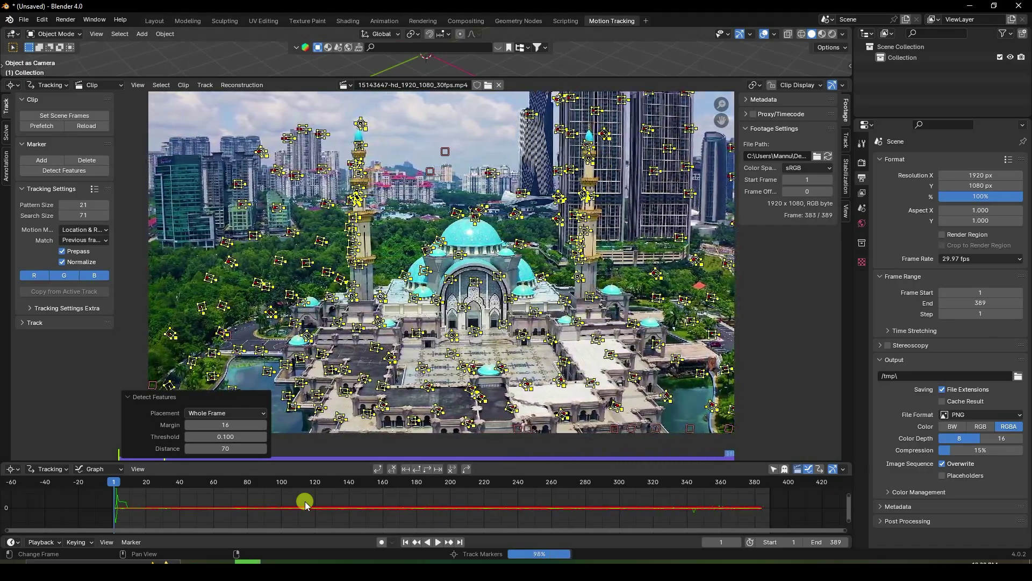
{"action": "left_click", "coordinate": [406, 542]}
{"action": "left_click", "coordinate": [437, 542]}
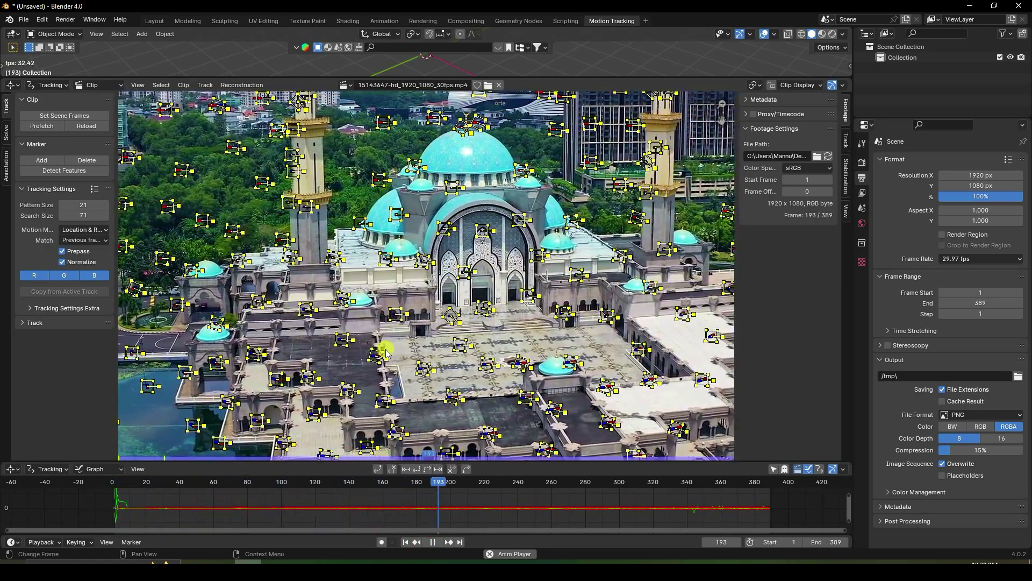
- Go to frame 1 in the Solve tab and enable Radial Distortion refinement for the camera solve
{"action": "left_click", "coordinate": [433, 542]}
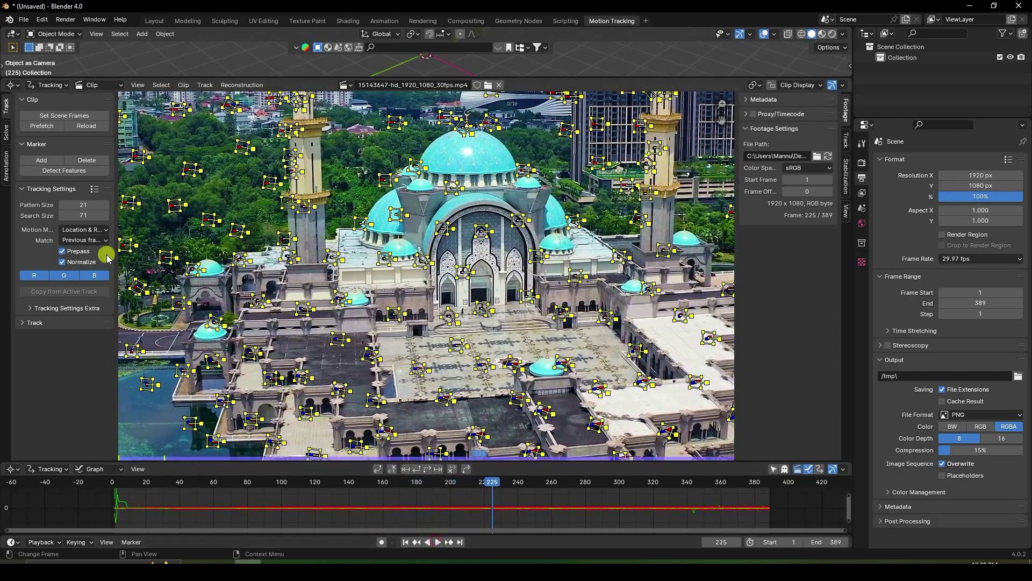
{"action": "left_click", "coordinate": [5, 132]}
{"action": "left_click", "coordinate": [405, 542]}
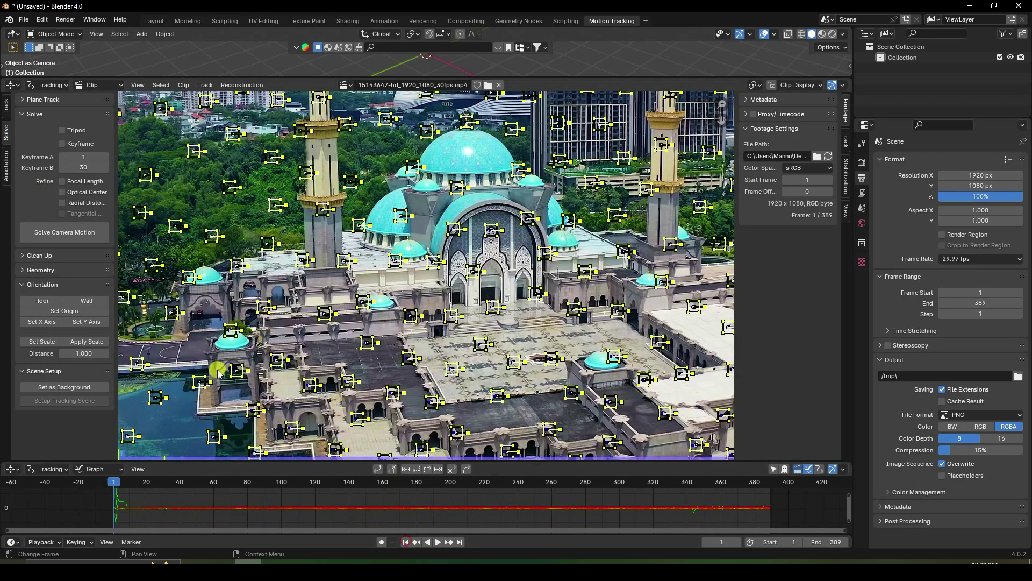
{"action": "left_click", "coordinate": [64, 202]}
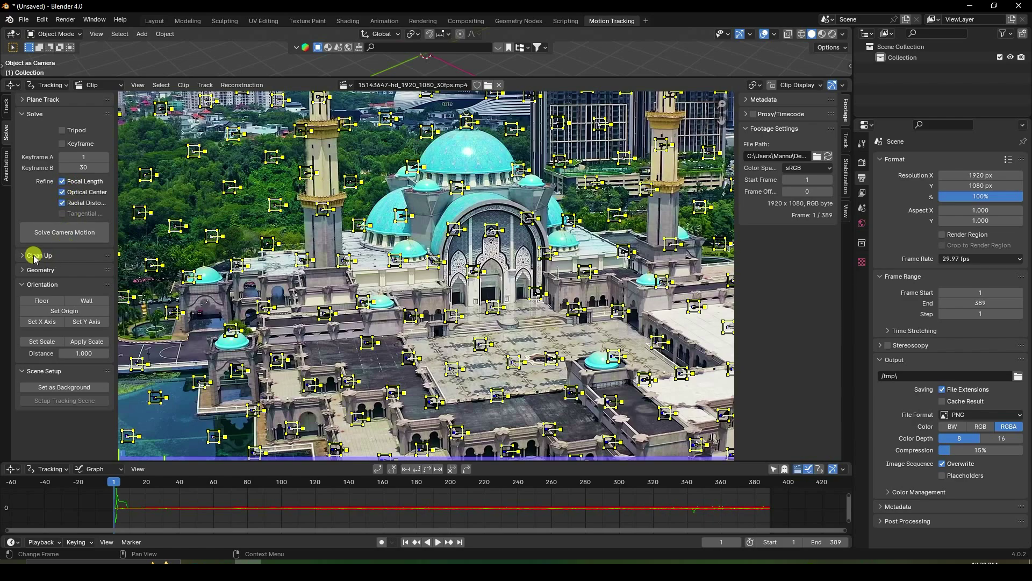
{"action": "scroll", "coordinate": [298, 264], "scroll_direction": "down", "scroll_amount": 3}
{"action": "scroll", "coordinate": [312, 263], "scroll_direction": "up", "scroll_amount": 3}
{"action": "middle_click_drag", "start_coordinate": [314, 260], "coordinate": [325, 272]}
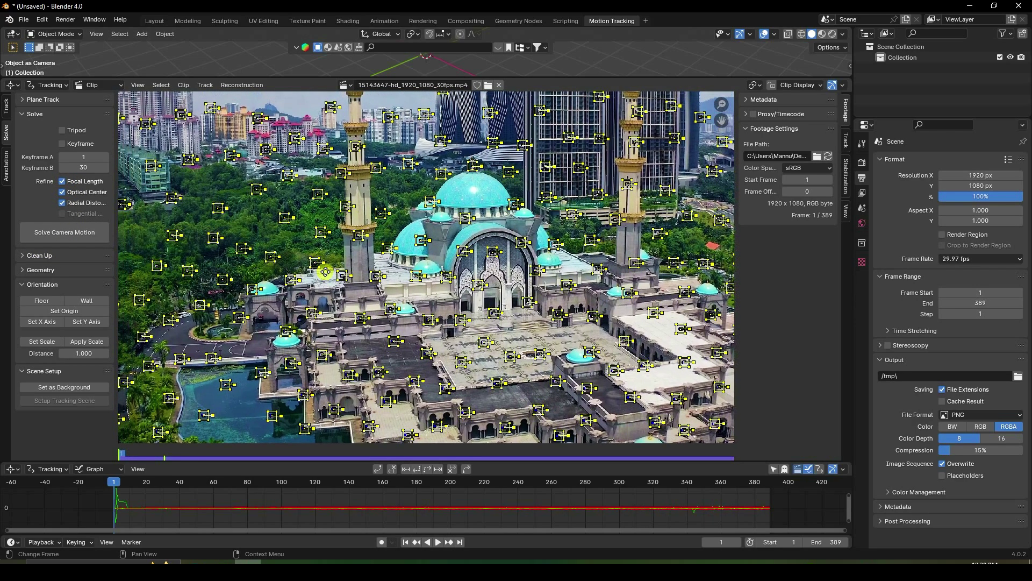
- Filter spiky tracks with Track Threshold 1.00 and delete the flagged tracks
{"action": "left_click", "coordinate": [63, 257]}
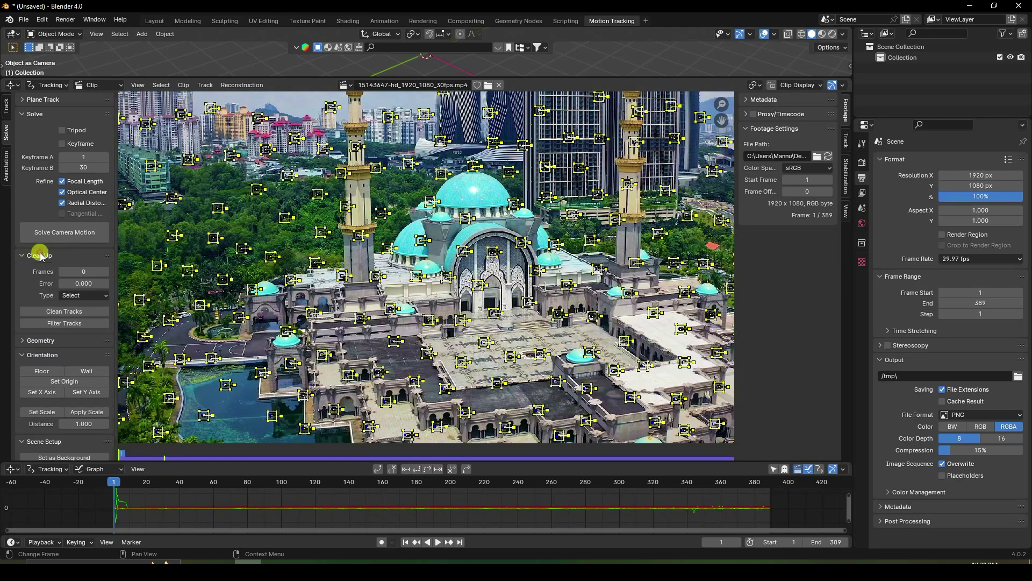
{"action": "left_click", "coordinate": [54, 325]}
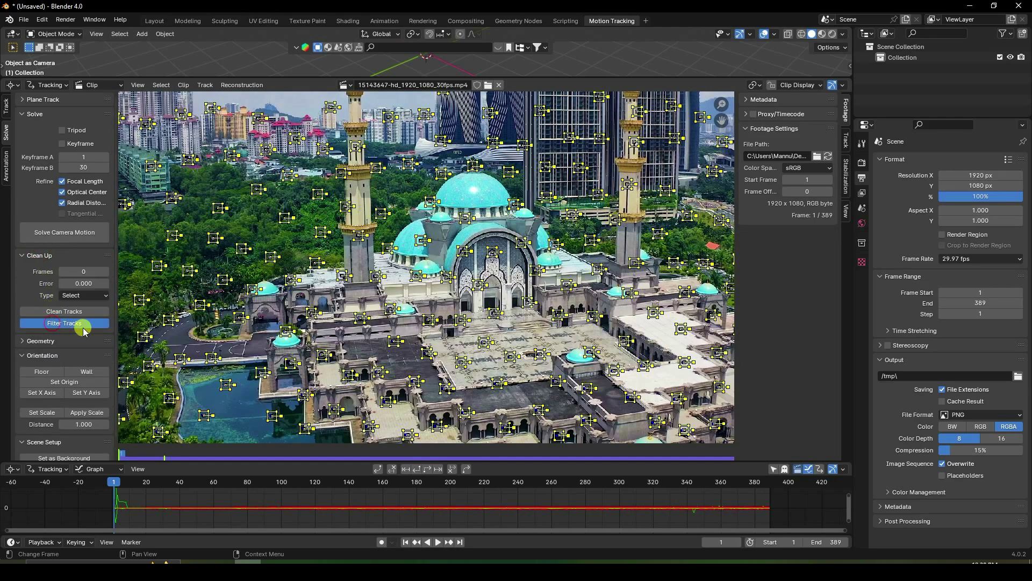
{"action": "left_click", "coordinate": [218, 452]}
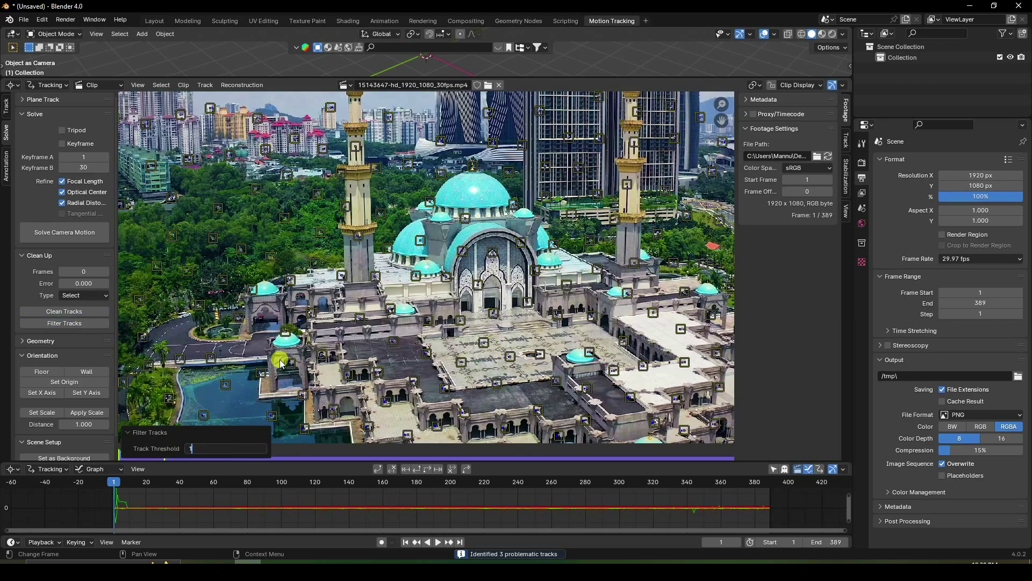
{"action": "key", "text": "Return"}
{"action": "scroll", "coordinate": [507, 398], "scroll_direction": "down", "scroll_amount": 1}
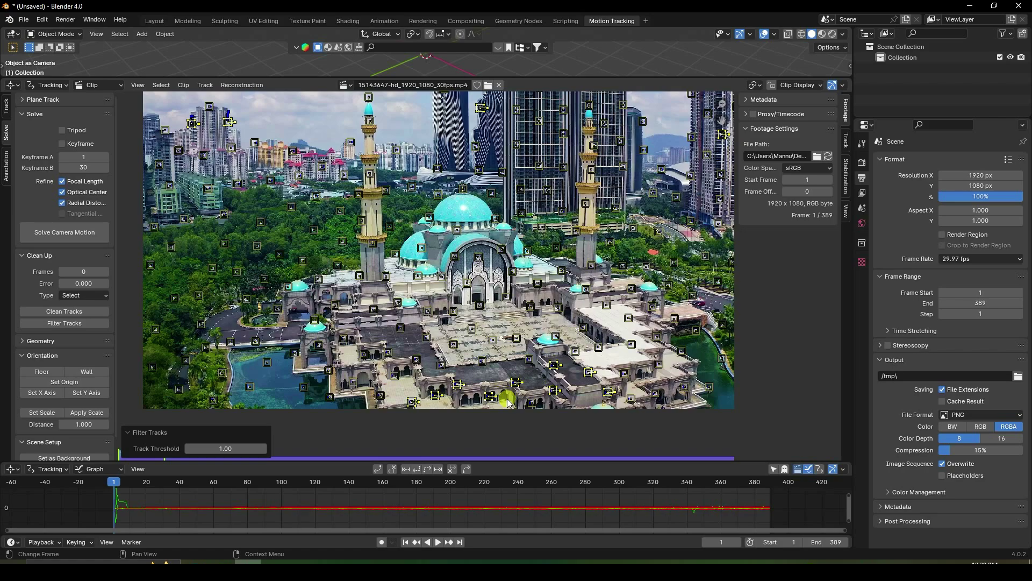
{"action": "key", "text": "x"}
{"action": "left_click", "coordinate": [501, 390]}
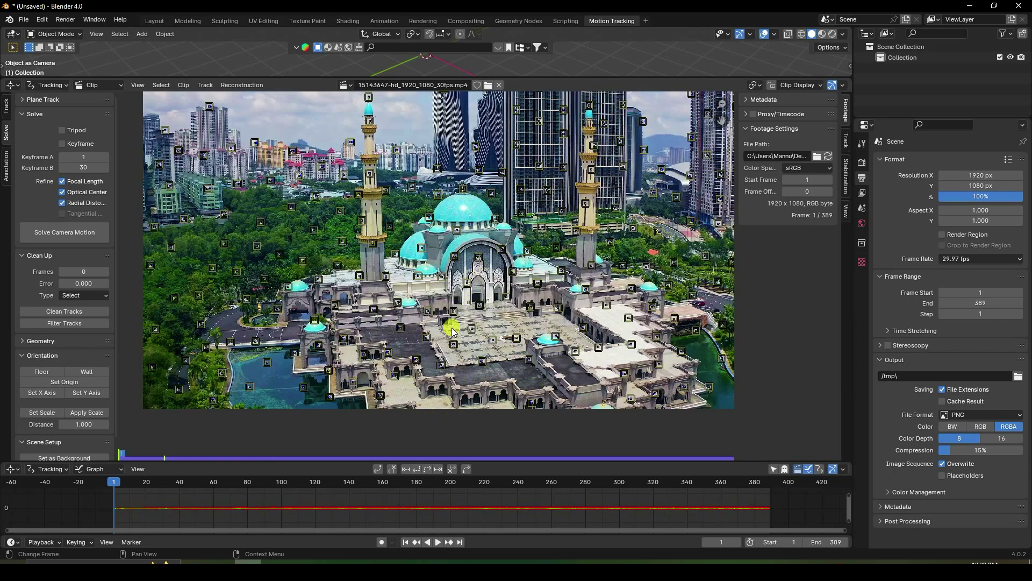
{"action": "scroll", "coordinate": [453, 331], "scroll_direction": "up", "scroll_amount": 2}
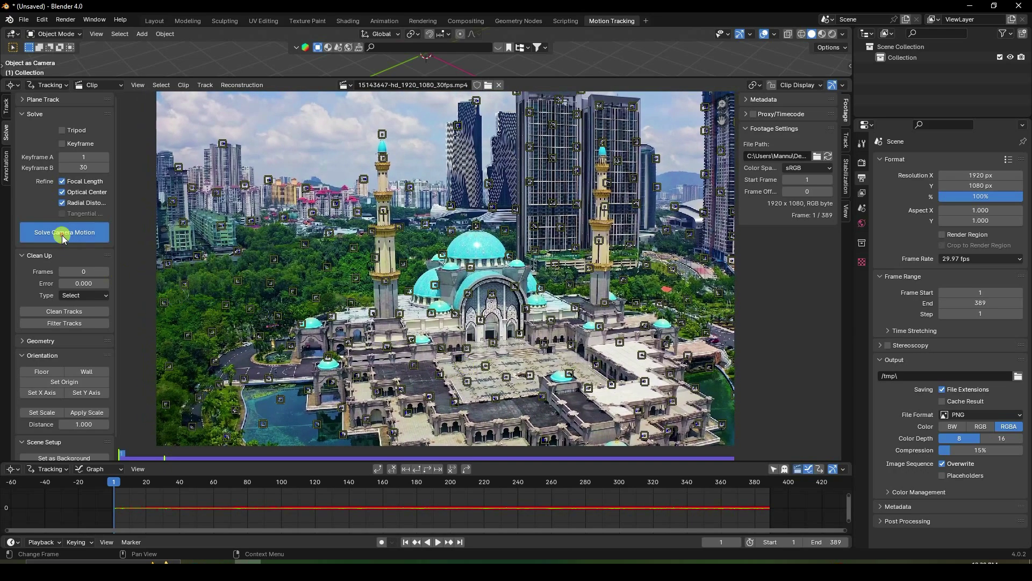
- Solve the camera (1.89 px error), then delete tracks with reprojection error above 1
{"action": "left_click", "coordinate": [65, 236]}
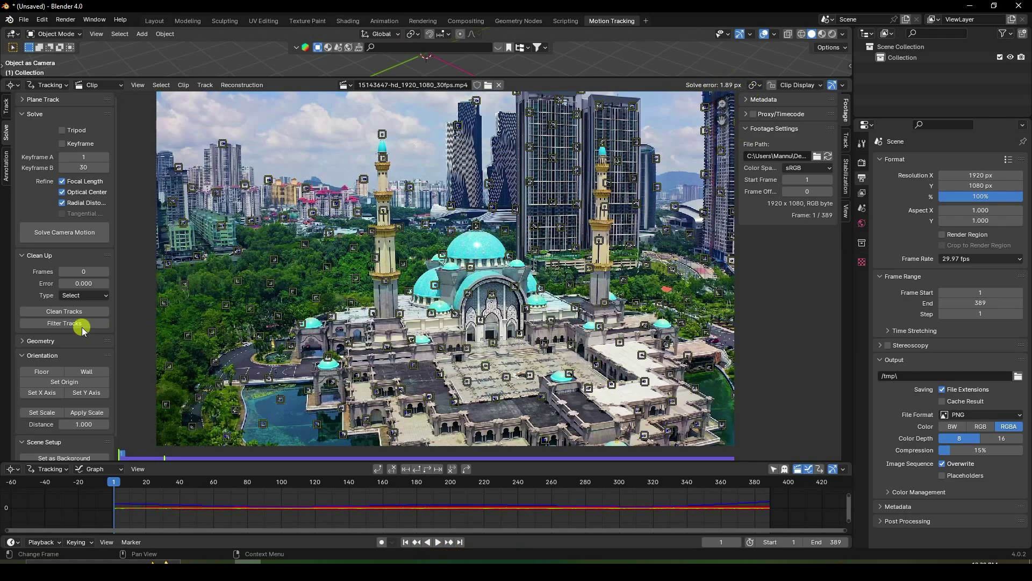
{"action": "left_click", "coordinate": [59, 314]}
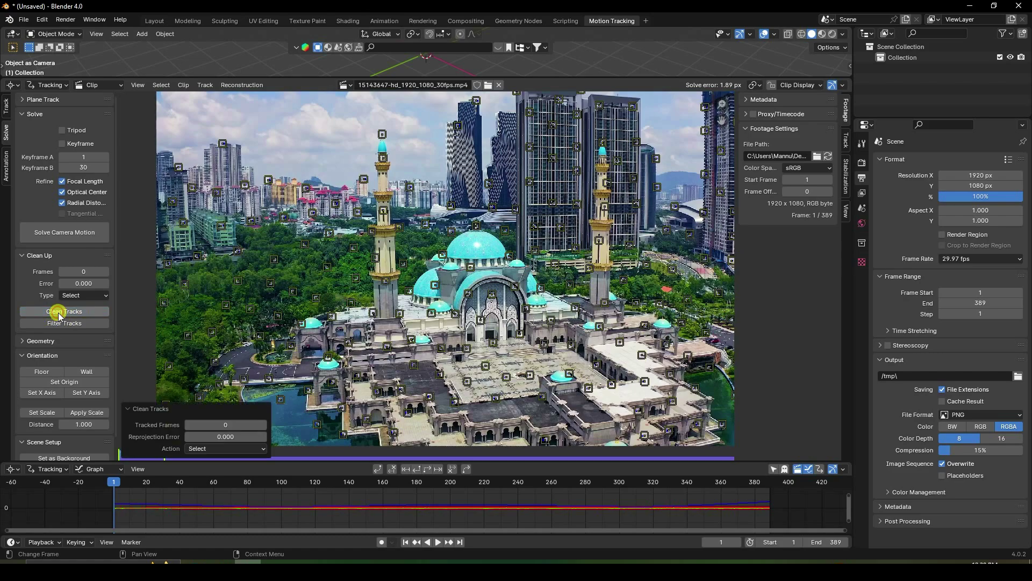
{"action": "left_click", "coordinate": [226, 437]}
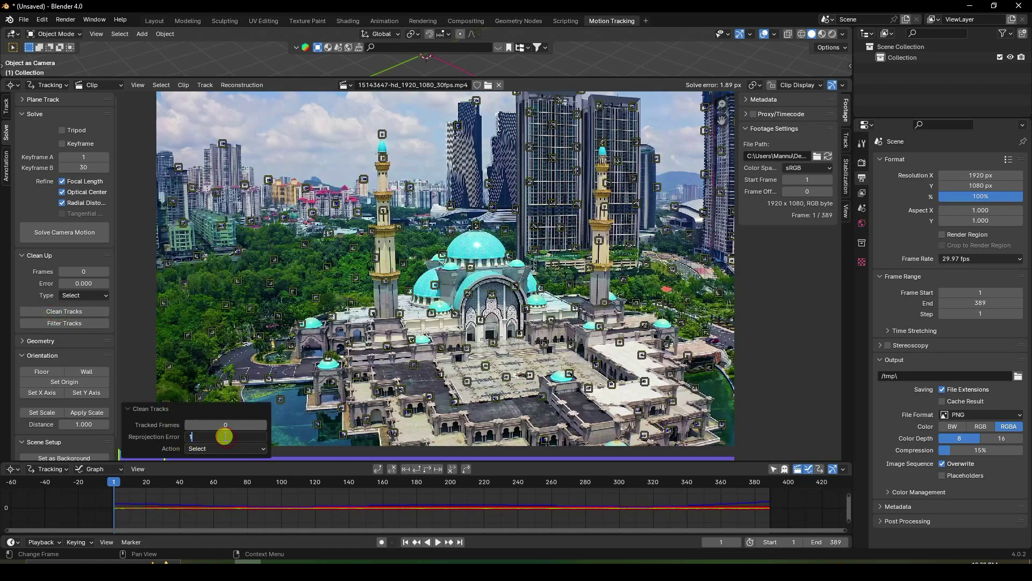
{"action": "type", "text": "1"}
{"action": "key", "text": "Return"}
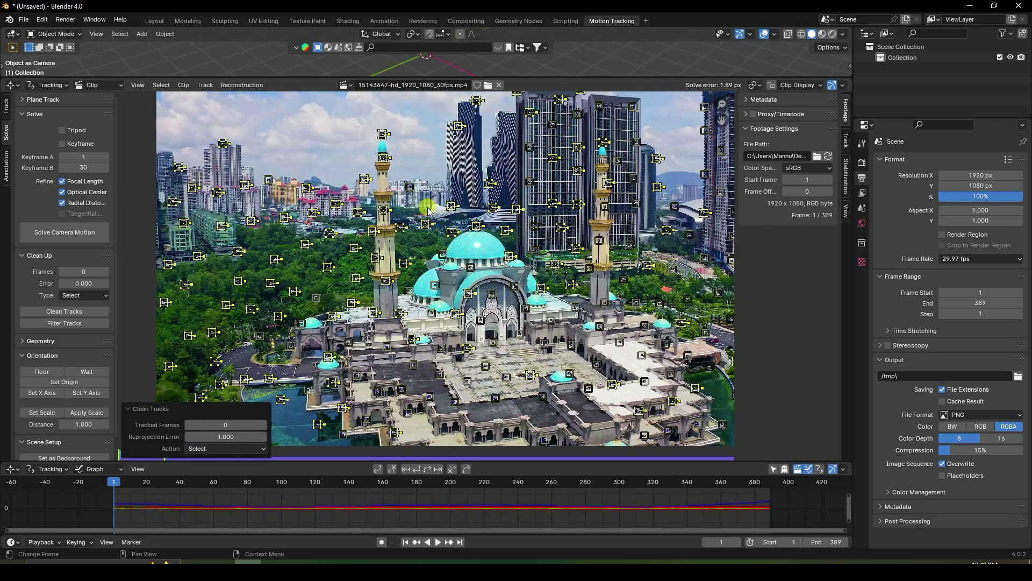
{"action": "key", "text": "x"}
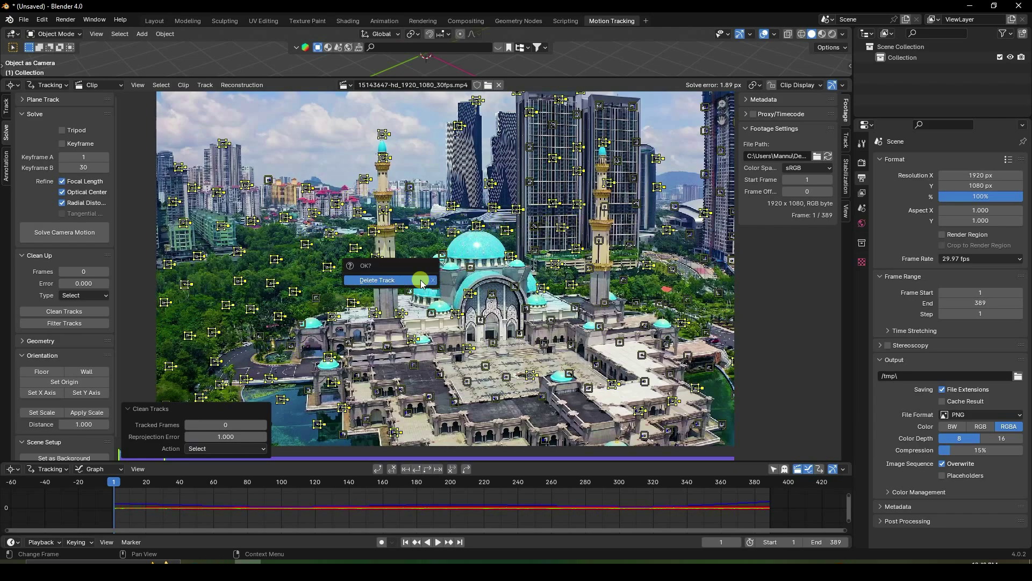
{"action": "left_click", "coordinate": [422, 281]}
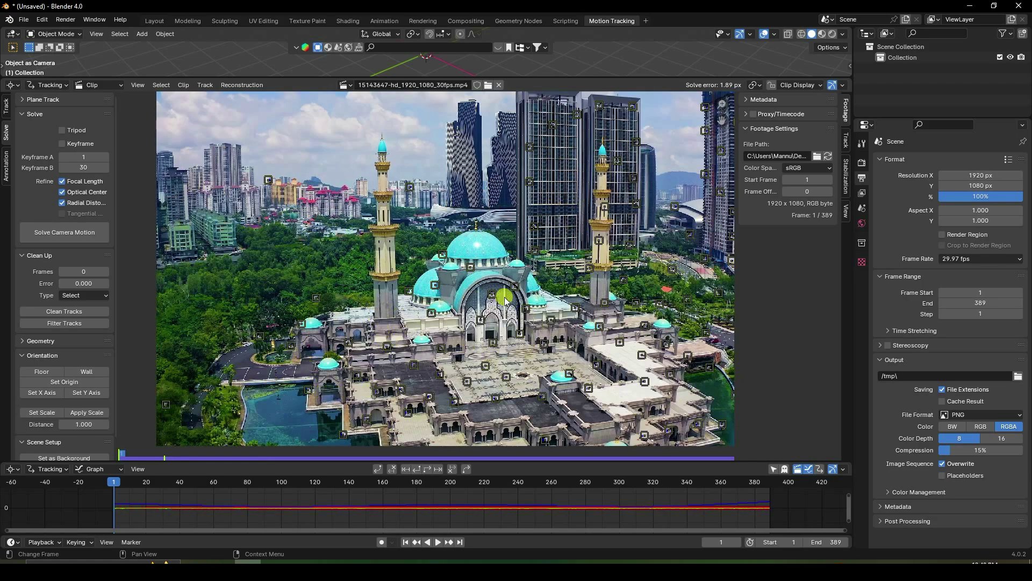
- Re-solve, delete tracks with reprojection error above 0.800, and solve again to 0.19 px
{"action": "left_click", "coordinate": [73, 236]}
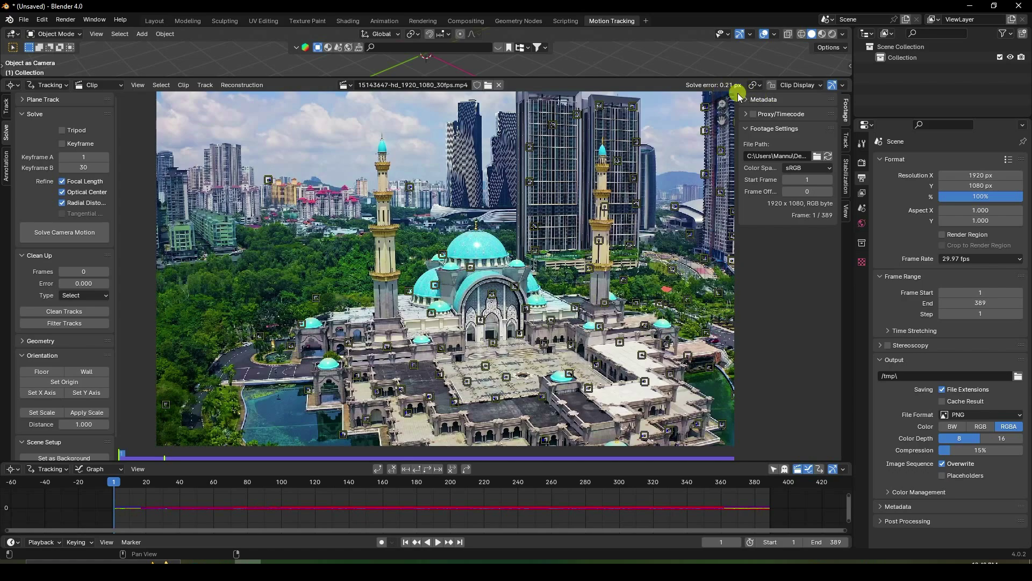
{"action": "left_click", "coordinate": [73, 312]}
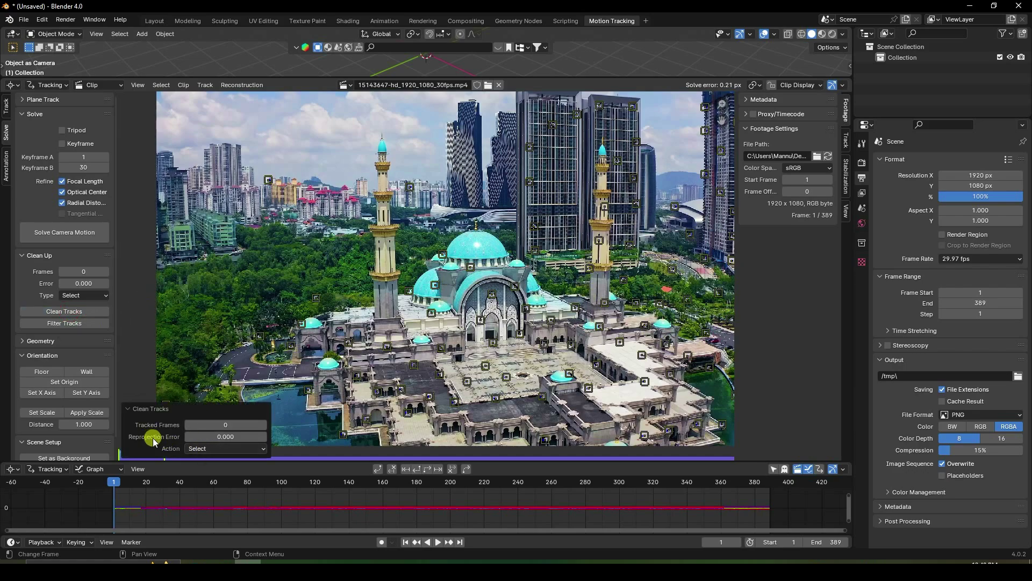
{"action": "left_click", "coordinate": [232, 436]}
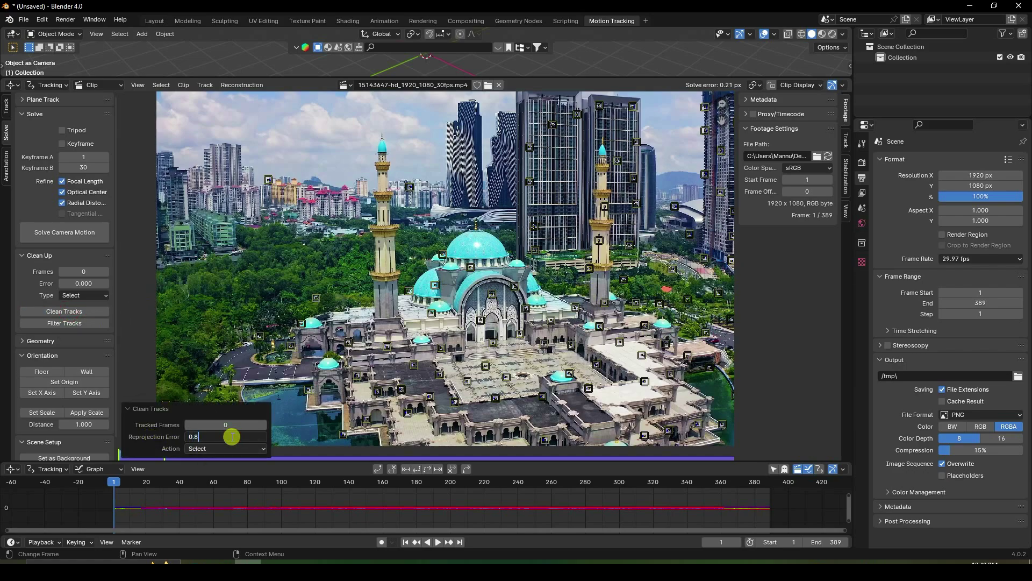
{"action": "key", "text": "Return"}
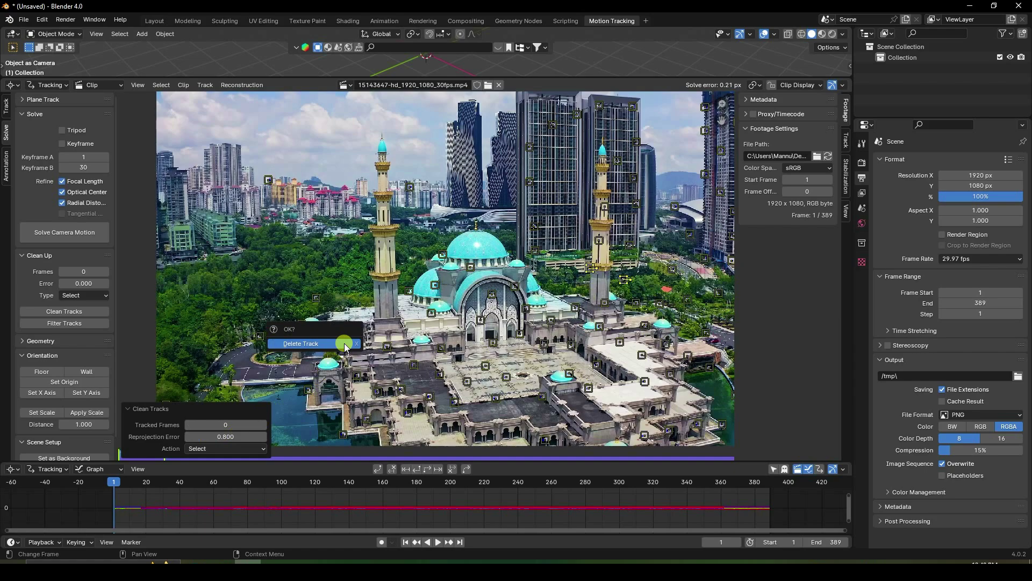
{"action": "left_click", "coordinate": [344, 346]}
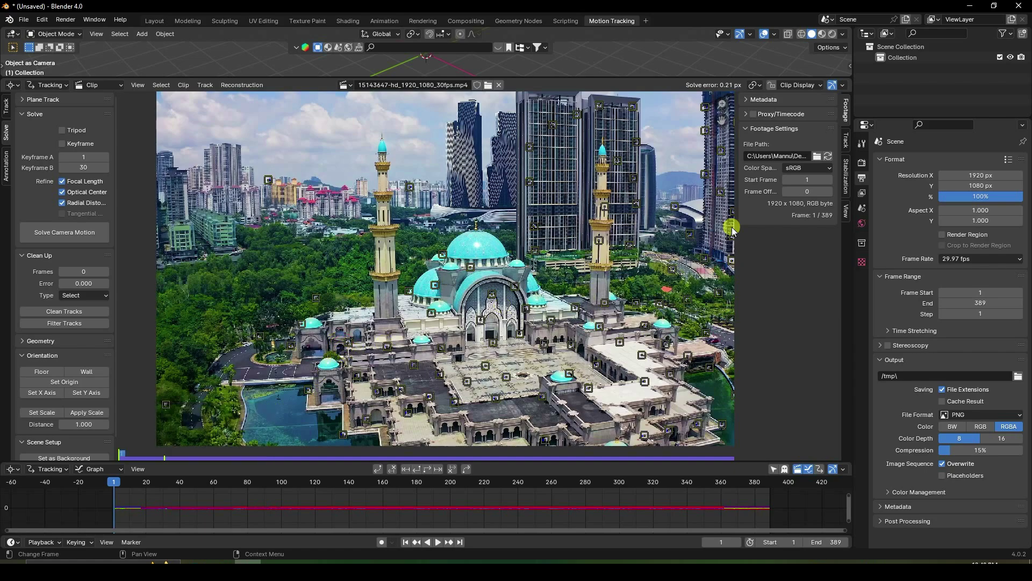
{"action": "left_click", "coordinate": [95, 233]}
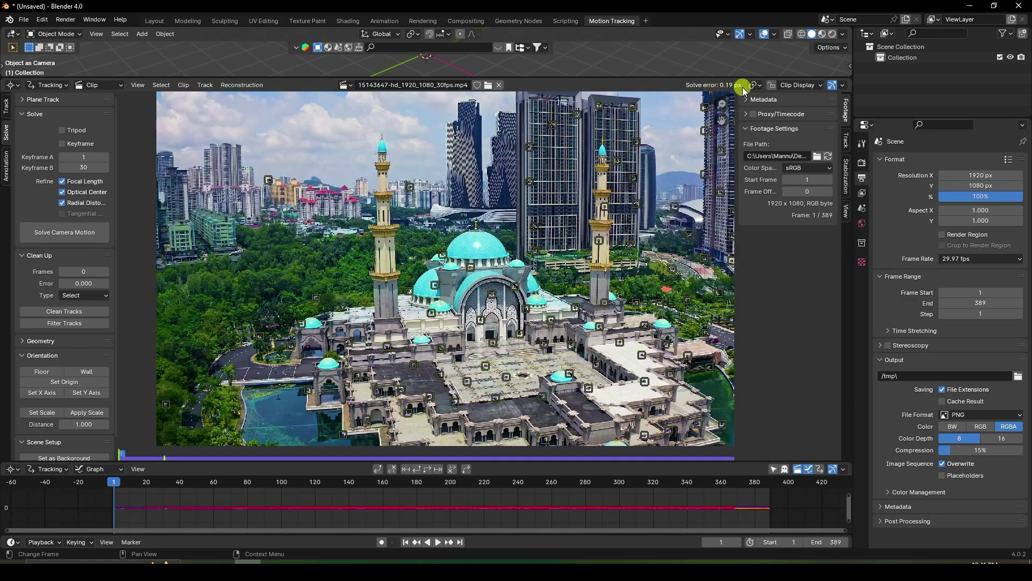
- Set the mosque footage as background, run Setup Tracking Scene, and view through the tracked camera
{"action": "left_click_drag", "start_coordinate": [303, 78], "coordinate": [301, 117]}
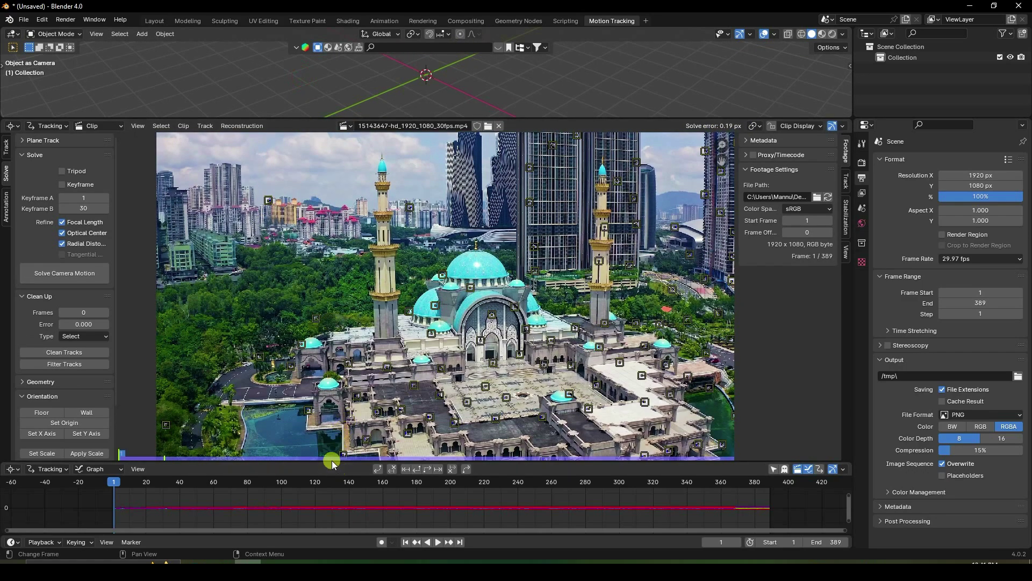
{"action": "left_click_drag", "start_coordinate": [330, 460], "coordinate": [329, 482]}
{"action": "scroll", "coordinate": [58, 396], "scroll_direction": "down", "scroll_amount": 2}
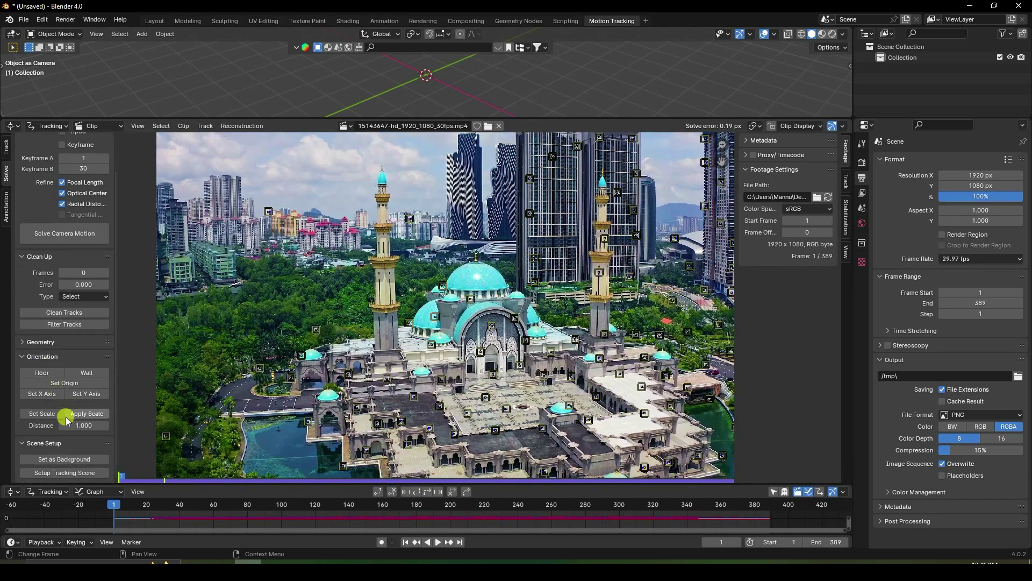
{"action": "left_click", "coordinate": [78, 461]}
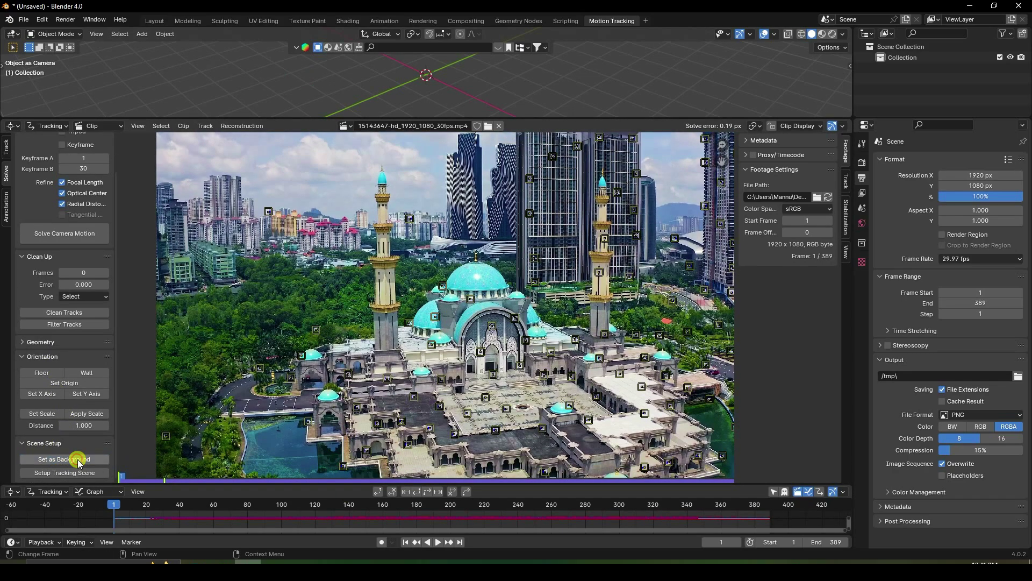
{"action": "left_click", "coordinate": [49, 473]}
{"action": "key", "text": "KP_0"}
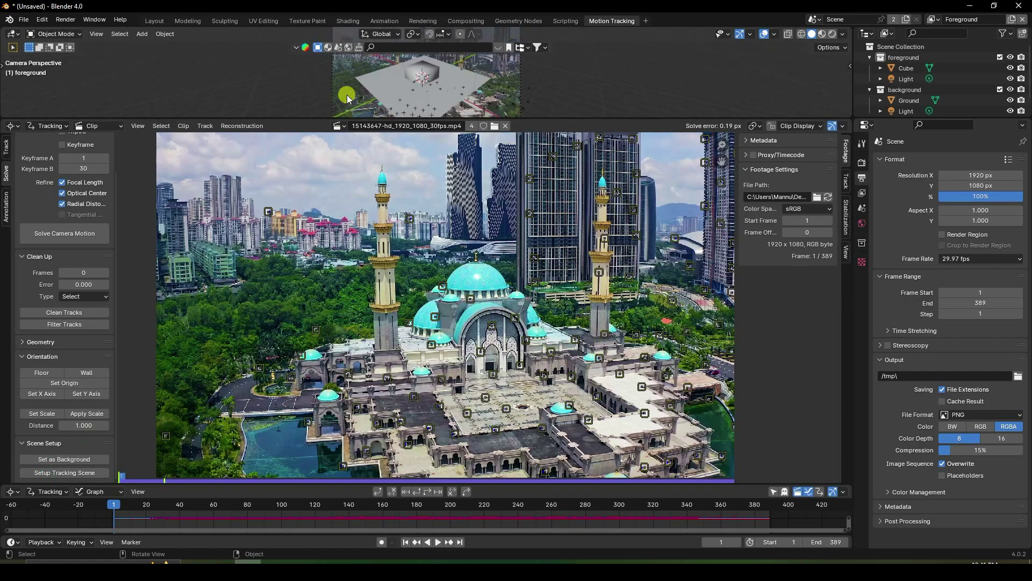
{"action": "left_click_drag", "start_coordinate": [300, 117], "coordinate": [293, 190]}
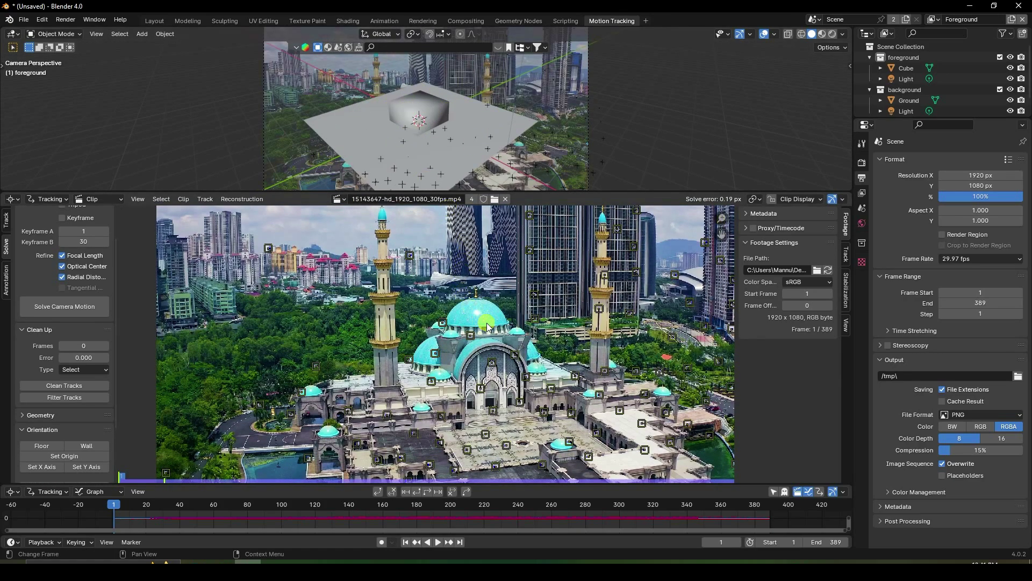
{"action": "scroll", "coordinate": [501, 333], "scroll_direction": "up", "scroll_amount": 3}
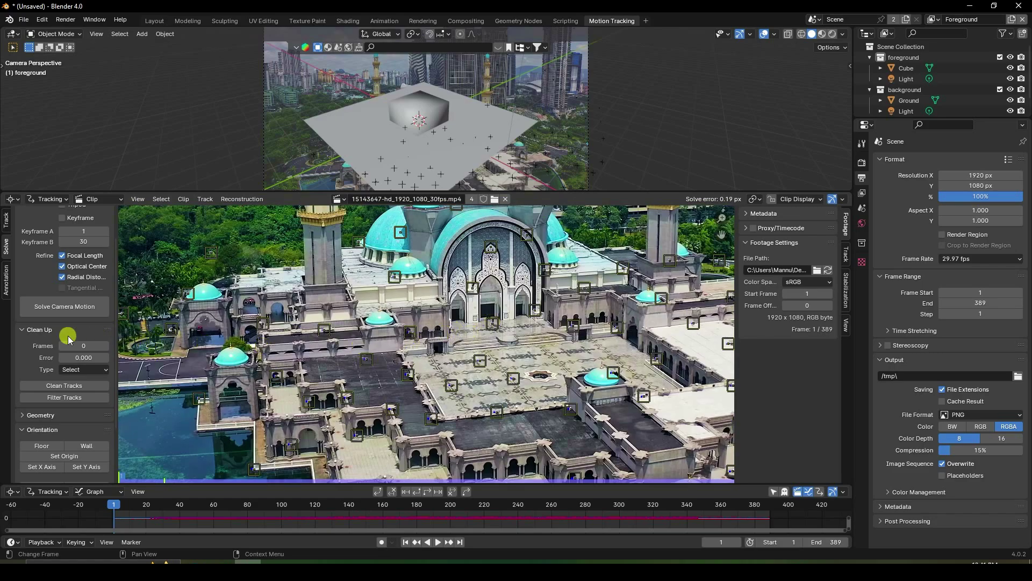
{"action": "scroll", "coordinate": [65, 334], "scroll_direction": "down", "scroll_amount": 2}
- Define the floor plane from the selected courtyard tracks using Set Plane: Floor
{"action": "left_click", "coordinate": [40, 403]}
{"action": "left_click", "coordinate": [477, 365]}
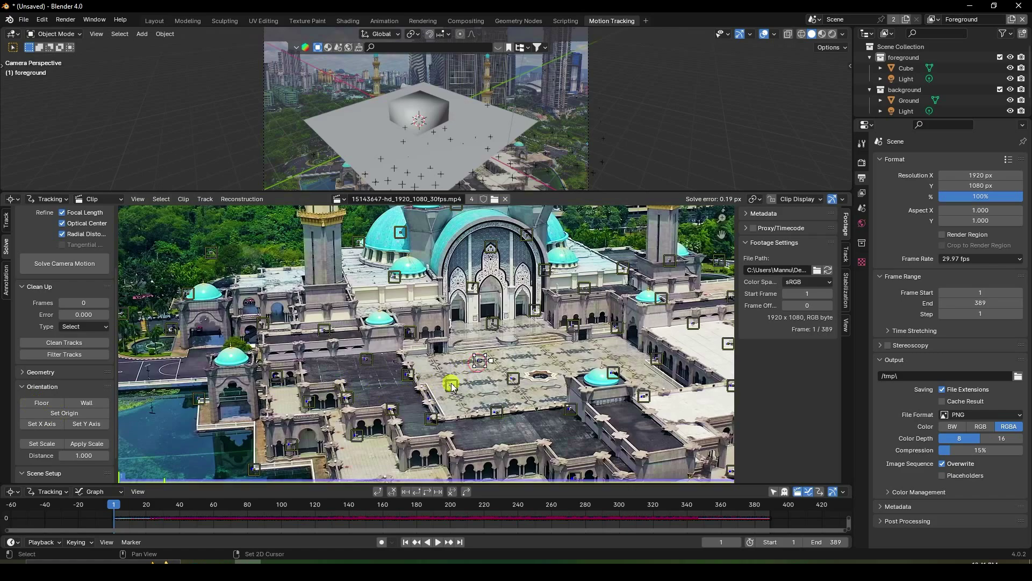
{"action": "left_click", "coordinate": [513, 379], "text": "shift"}
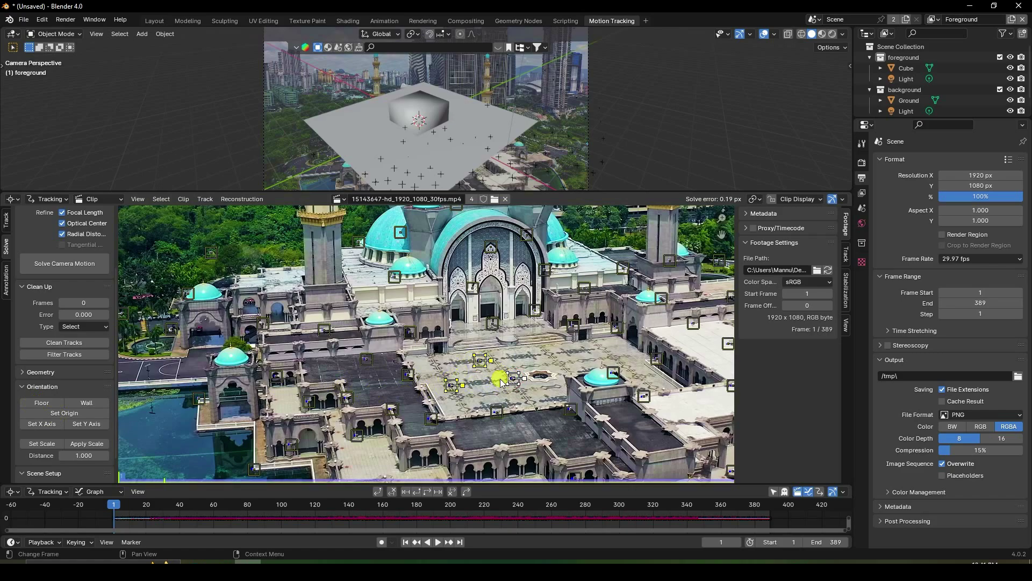
{"action": "left_click", "coordinate": [41, 404]}
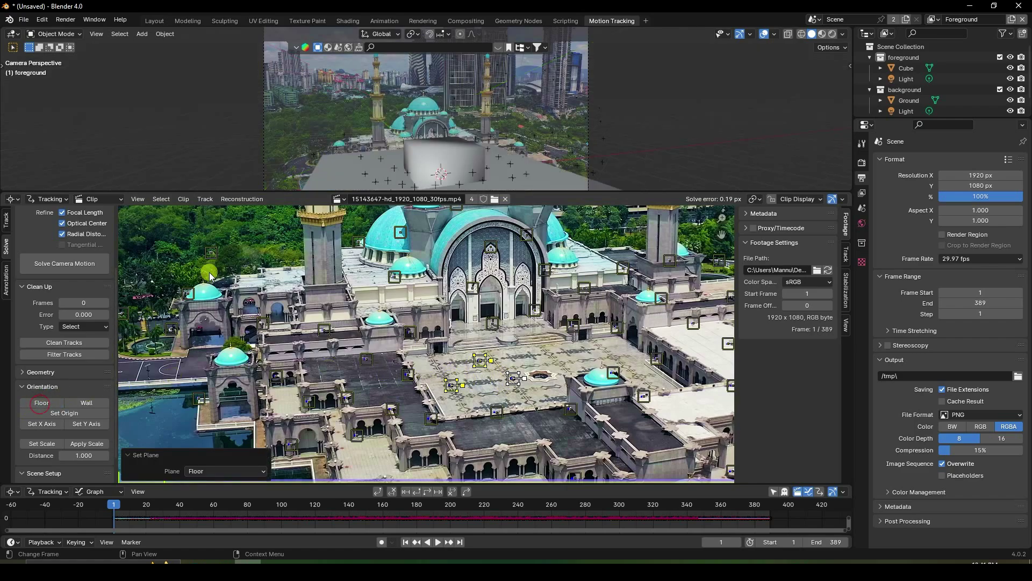
- Select a single courtyard track to measure the scene scale from
{"action": "scroll", "coordinate": [403, 161], "scroll_direction": "down", "scroll_amount": 3}
{"action": "scroll", "coordinate": [430, 164], "scroll_direction": "up", "scroll_amount": 3}
{"action": "middle_click_drag", "start_coordinate": [448, 168], "coordinate": [452, 113], "text": "shift"}
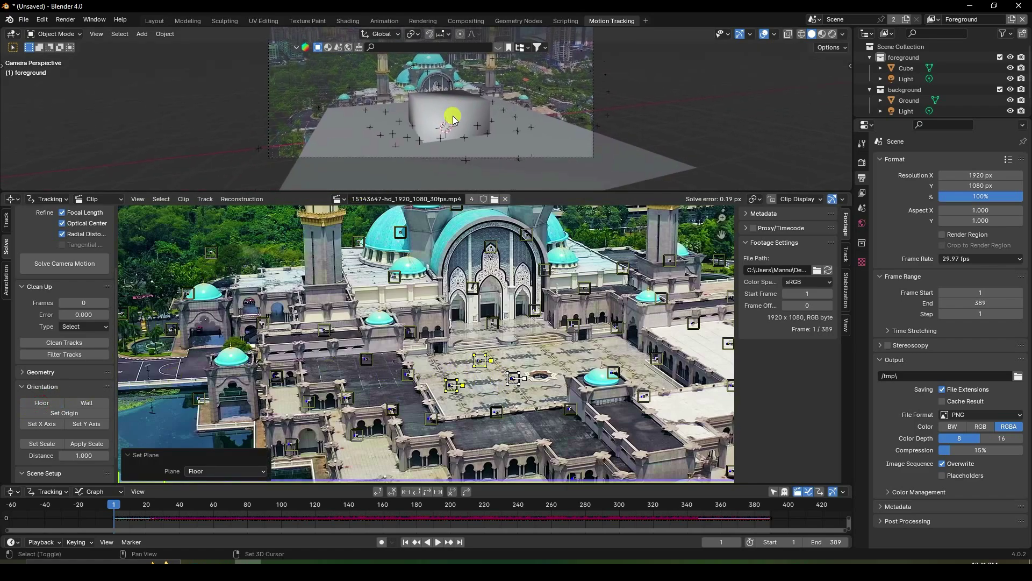
{"action": "scroll", "coordinate": [451, 129], "scroll_direction": "up", "scroll_amount": 2}
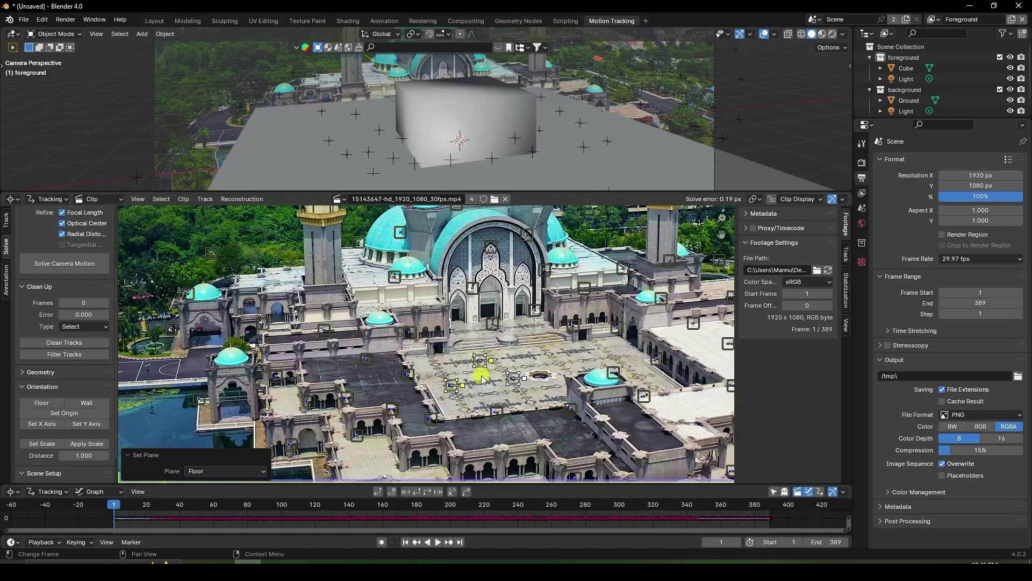
{"action": "scroll", "coordinate": [299, 123], "scroll_direction": "down", "scroll_amount": 4}
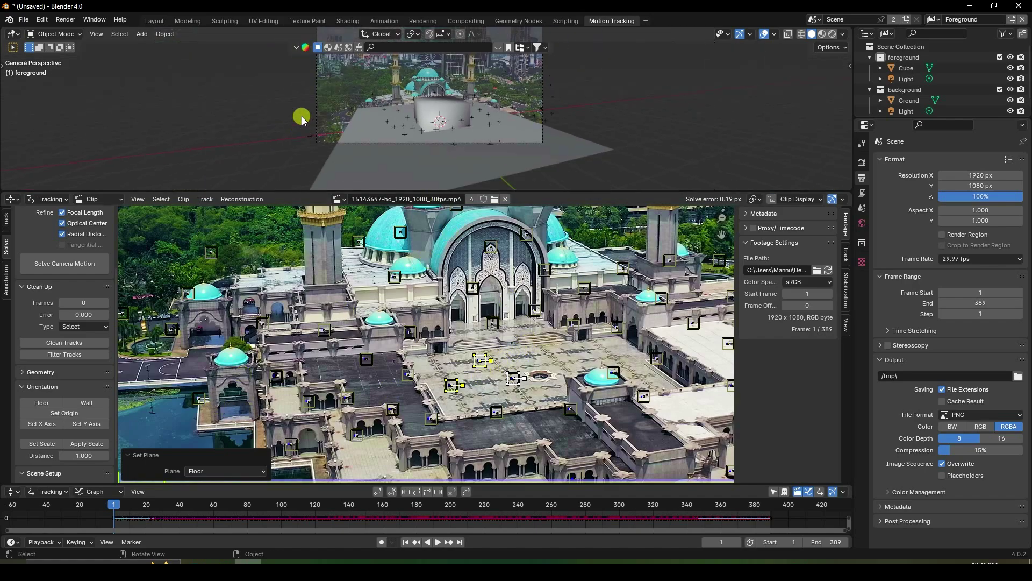
{"action": "scroll", "coordinate": [363, 139], "scroll_direction": "up", "scroll_amount": 4}
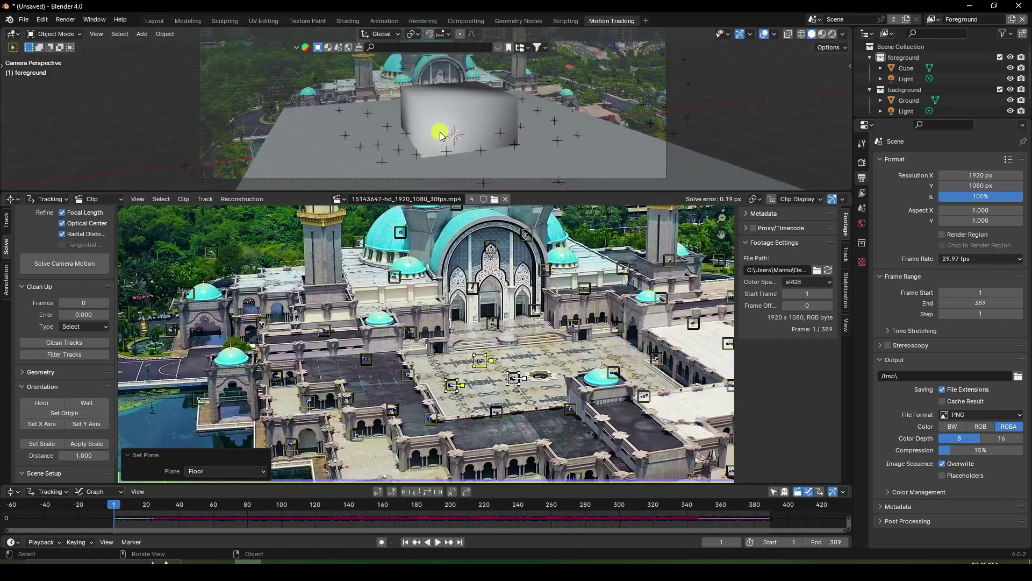
{"action": "left_click", "coordinate": [483, 373]}
{"action": "left_click", "coordinate": [483, 363]}
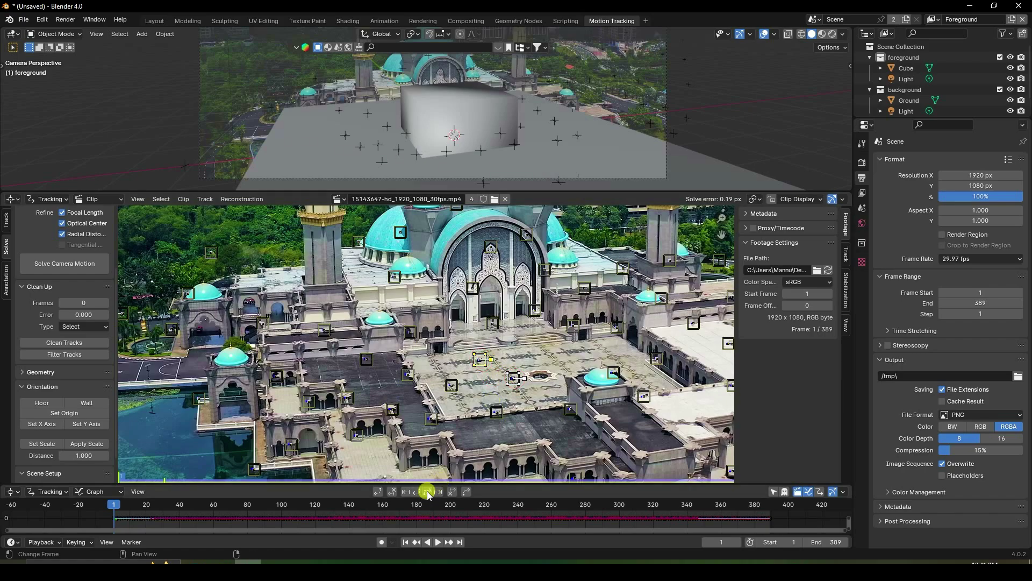
- Set the tracked distance to 5.000 and apply Set Scale
{"action": "left_click", "coordinate": [84, 456]}
{"action": "left_click", "coordinate": [86, 456]}
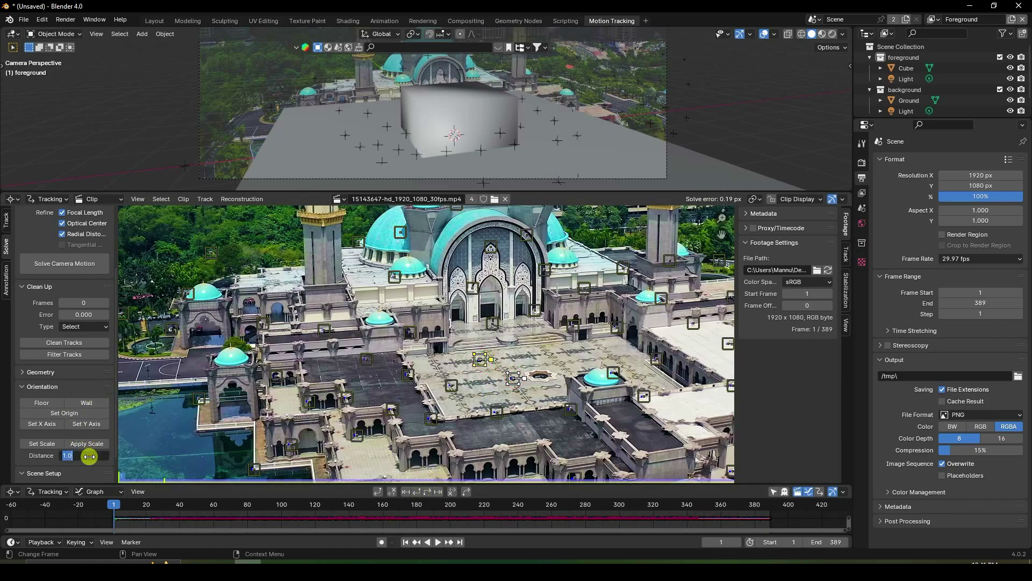
{"action": "key", "text": "Return"}
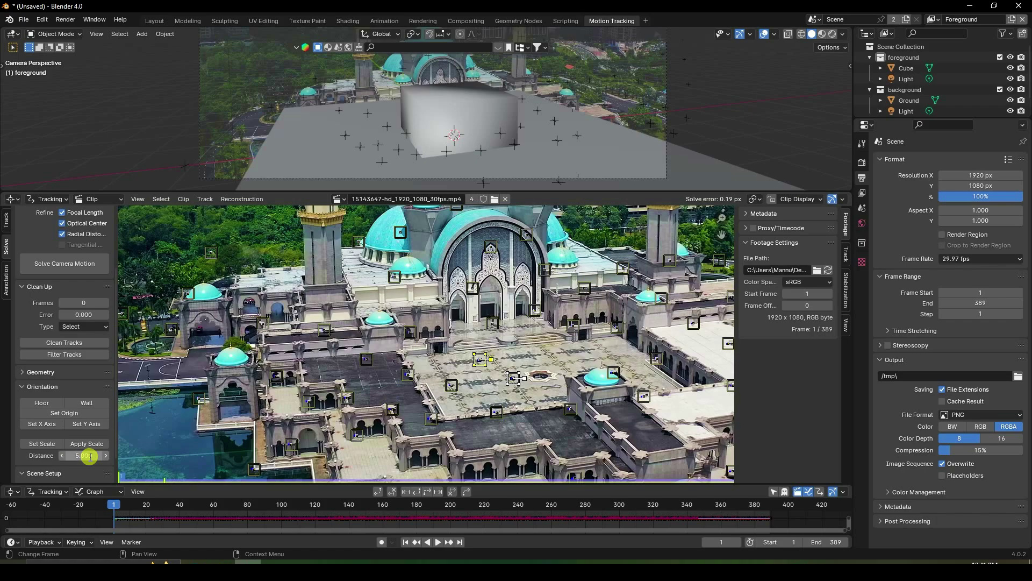
{"action": "left_click", "coordinate": [39, 444]}
- Place the scene origin on a courtyard track, then switch to the Layout workspace
{"action": "key", "text": "Home"}
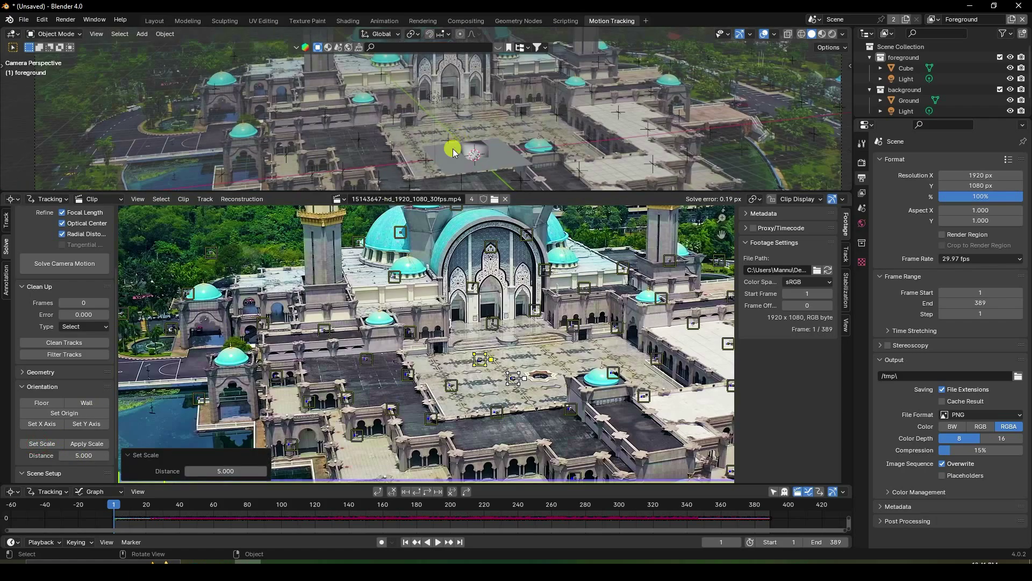
{"action": "scroll", "coordinate": [490, 161], "scroll_direction": "up", "scroll_amount": 2}
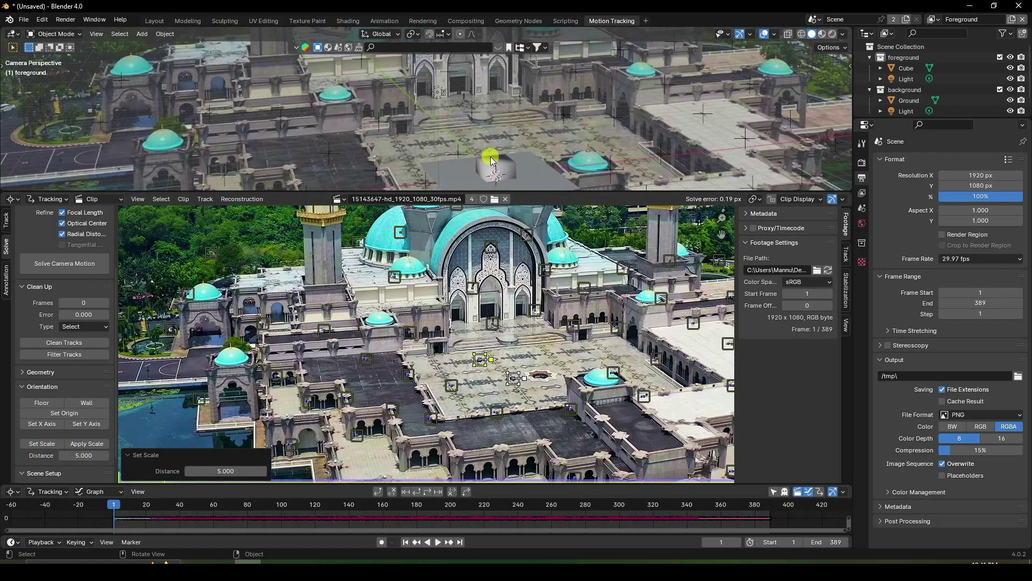
{"action": "middle_click_drag", "start_coordinate": [527, 138], "coordinate": [515, 100], "text": "shift"}
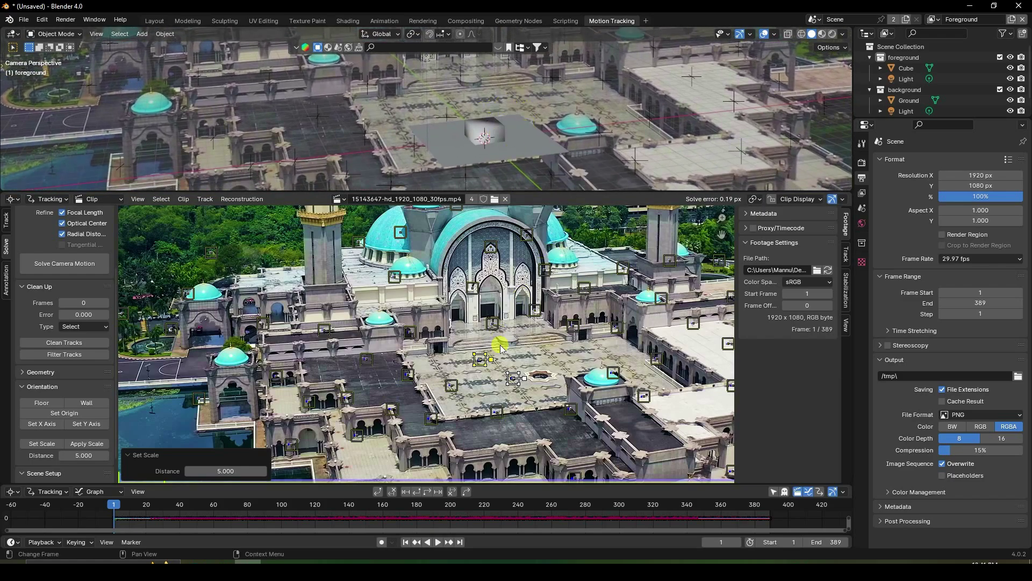
{"action": "left_click", "coordinate": [534, 346]}
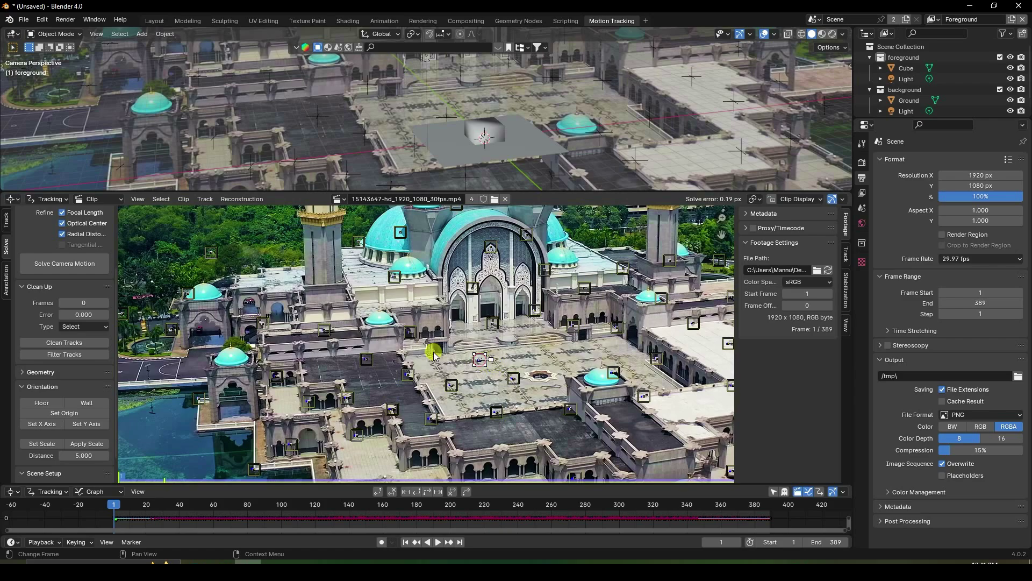
{"action": "left_click", "coordinate": [86, 412]}
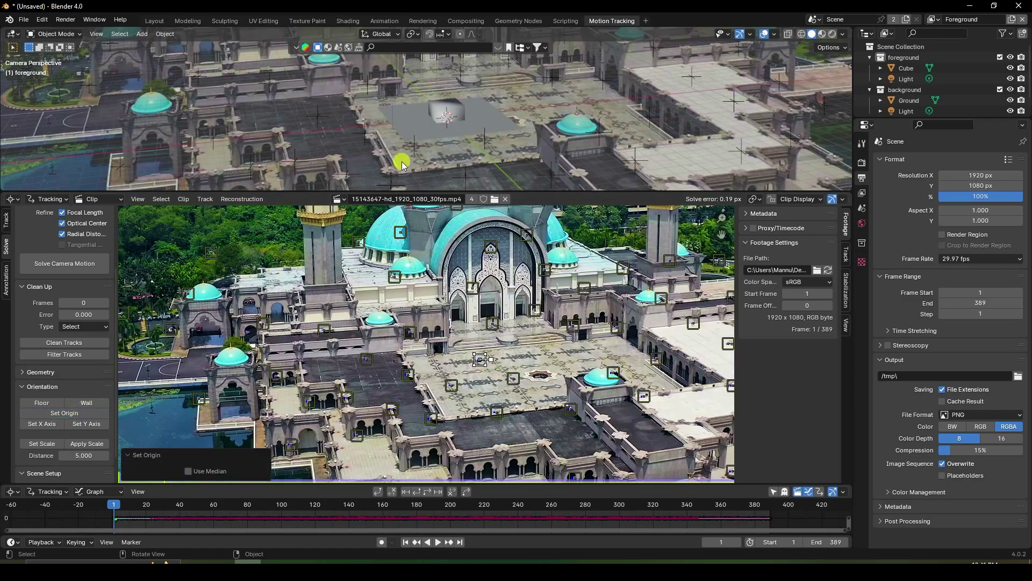
{"action": "scroll", "coordinate": [449, 156], "scroll_direction": "down", "scroll_amount": 4}
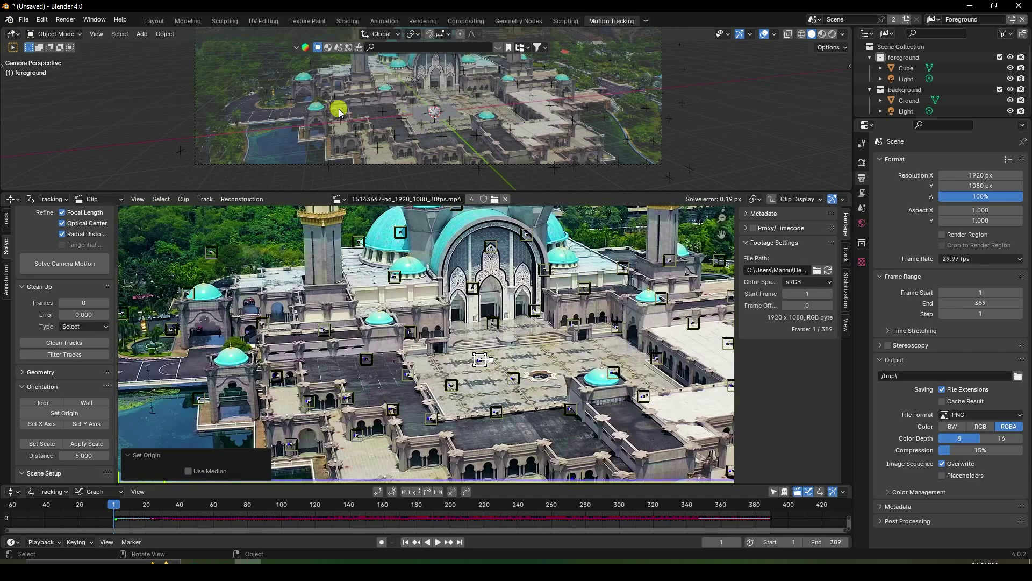
{"action": "left_click", "coordinate": [156, 21]}
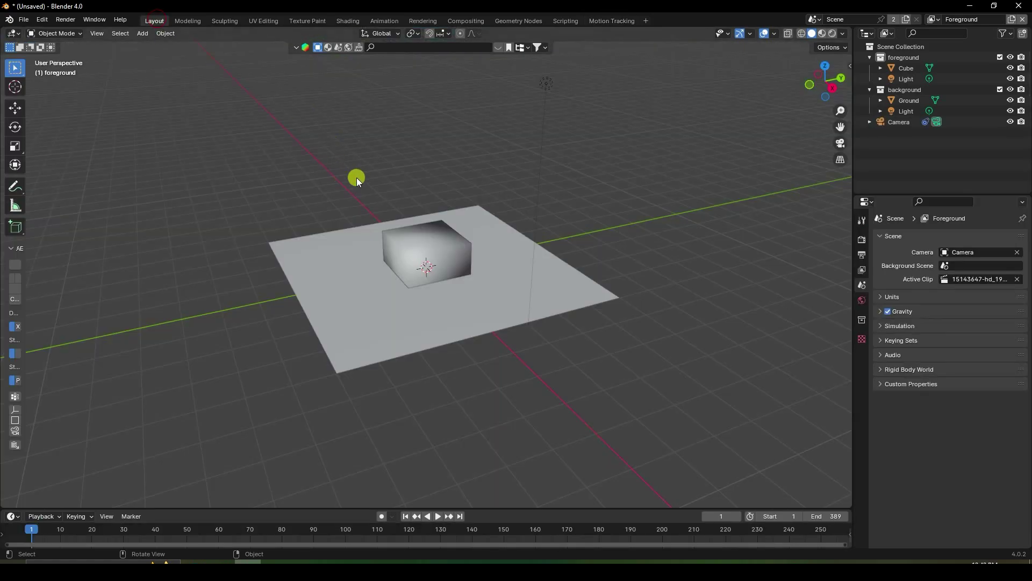
- View through the tracked camera and delete the placeholder cube
{"action": "scroll", "coordinate": [358, 177], "scroll_direction": "down", "scroll_amount": 8}
{"action": "key", "text": "KP_0"}
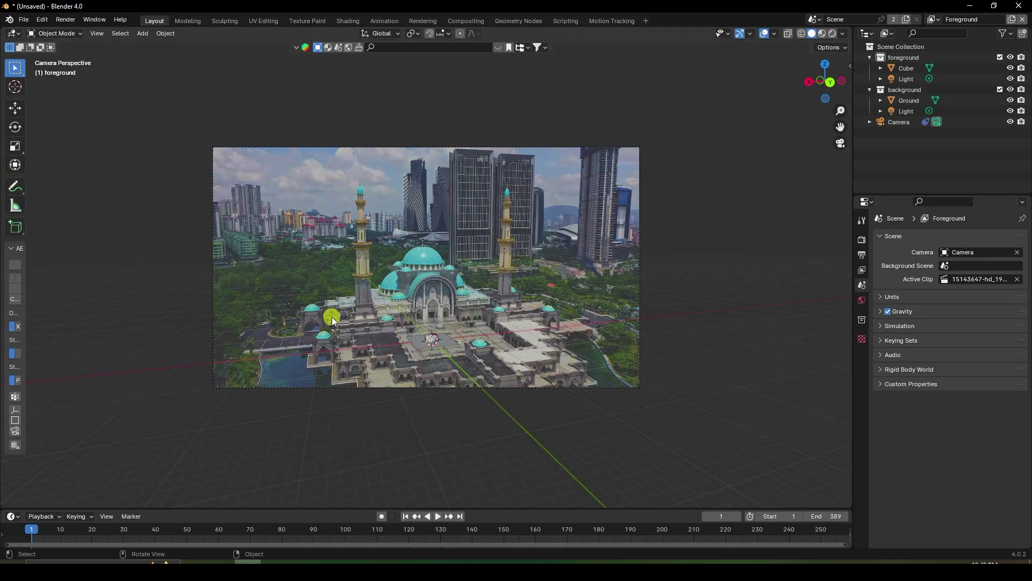
{"action": "scroll", "coordinate": [433, 345], "scroll_direction": "up", "scroll_amount": 5}
{"action": "key", "text": "Delete"}
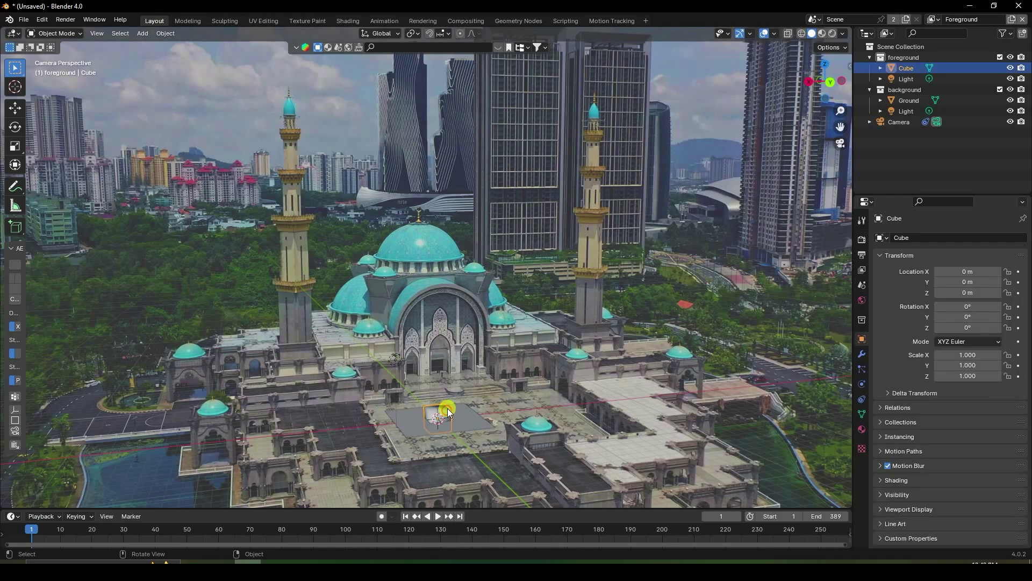
- Scale the Ground plane up to 5.709
{"action": "left_click", "coordinate": [455, 408]}
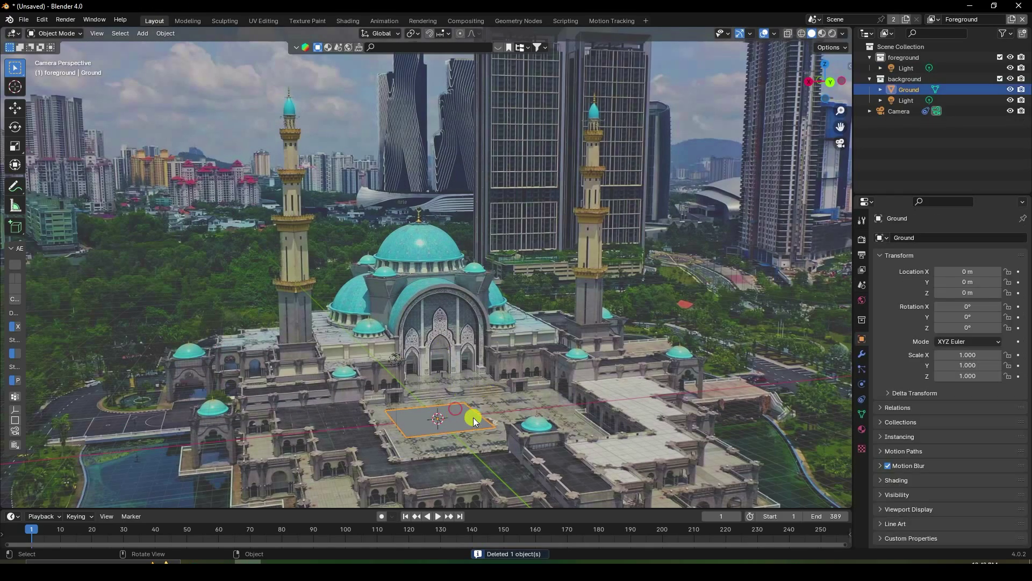
{"action": "scroll", "coordinate": [458, 410], "scroll_direction": "down", "scroll_amount": 2}
{"action": "key", "text": "s"}
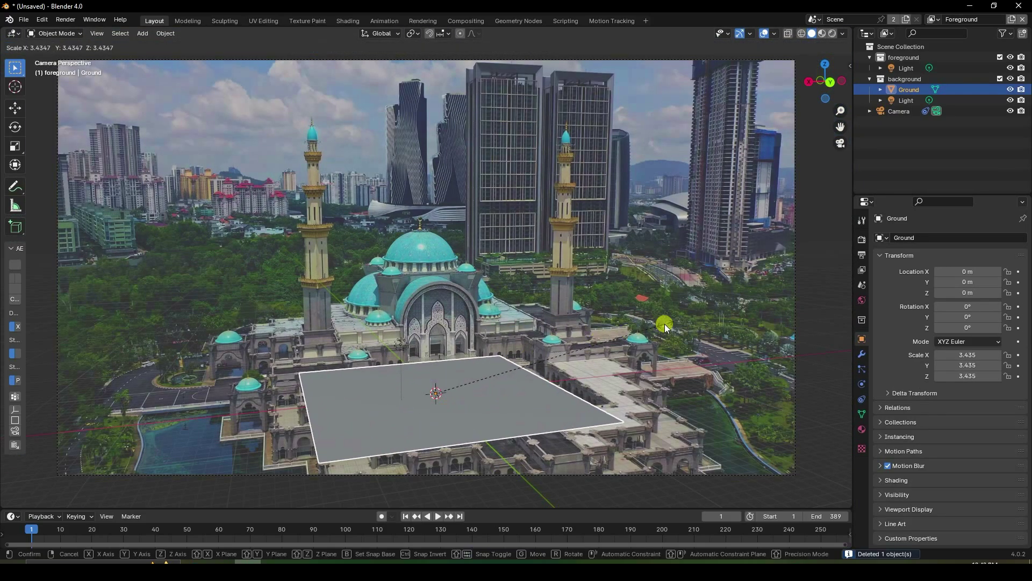
{"action": "left_click", "coordinate": [661, 324]}
{"action": "key", "text": "s"}
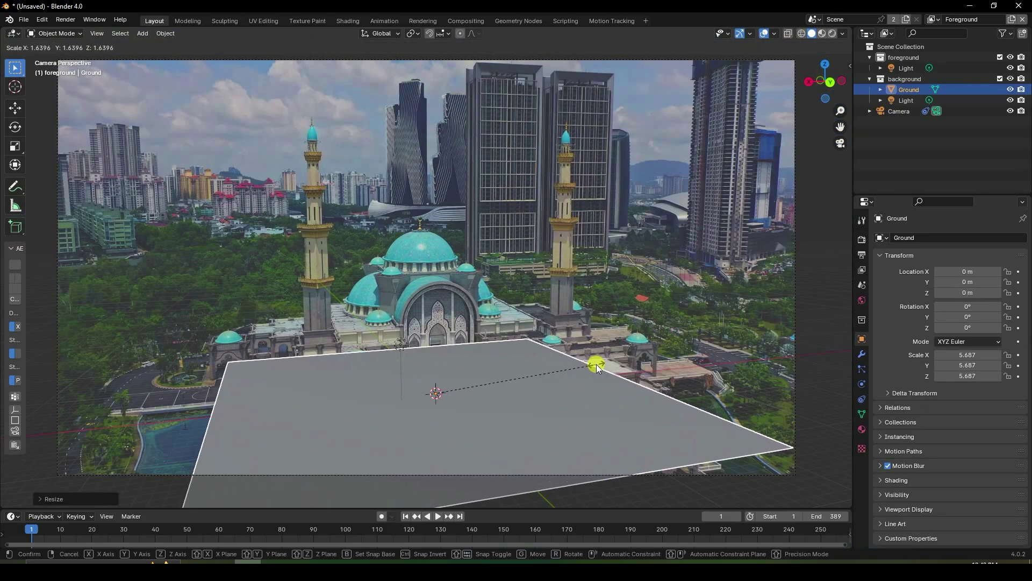
{"action": "left_click", "coordinate": [596, 364]}
- Play the tracked shot, delete the Light object, and stop playback
{"action": "scroll", "coordinate": [425, 473], "scroll_direction": "down", "scroll_amount": 3}
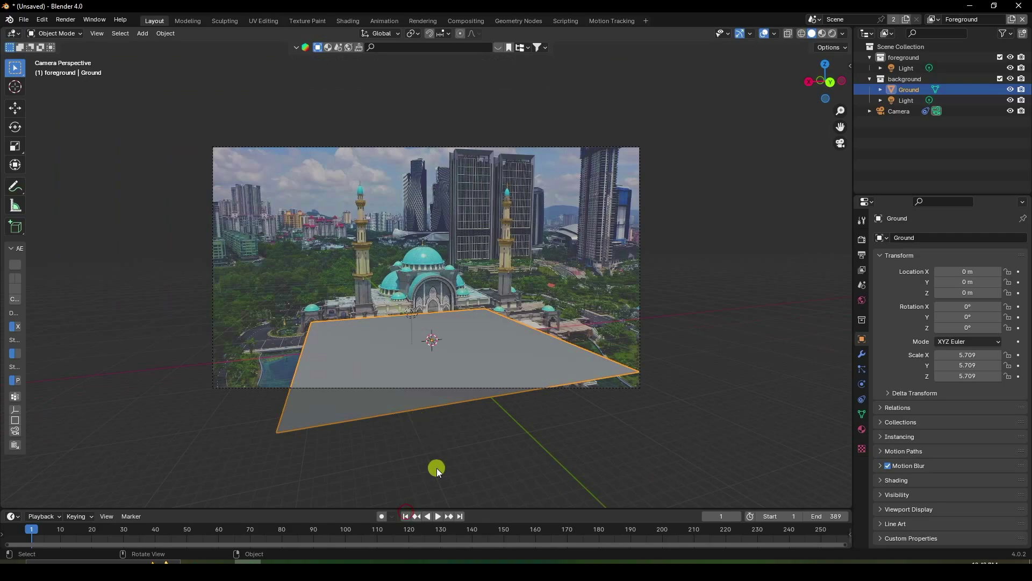
{"action": "left_click", "coordinate": [438, 516]}
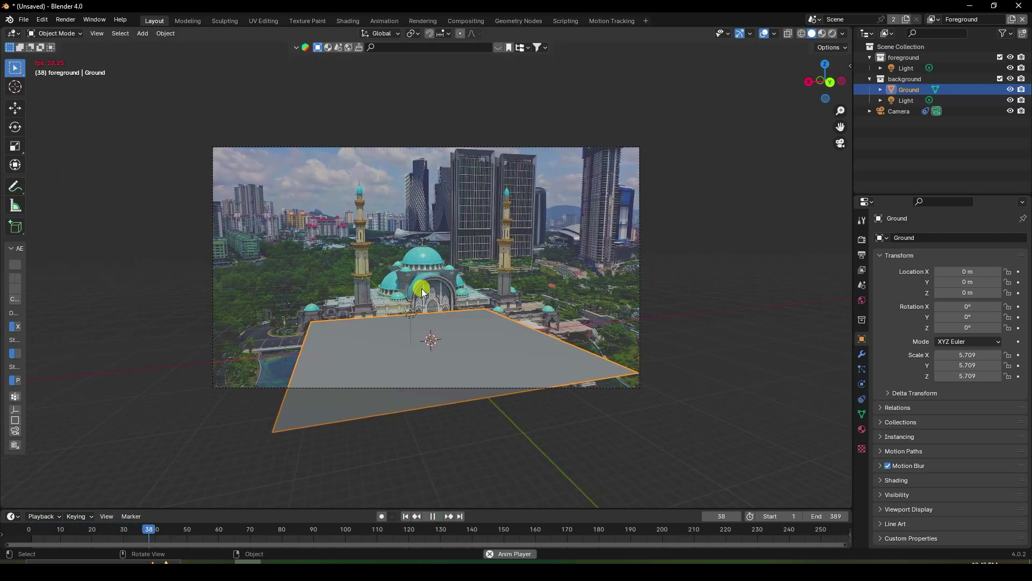
{"action": "scroll", "coordinate": [421, 289], "scroll_direction": "up", "scroll_amount": 2}
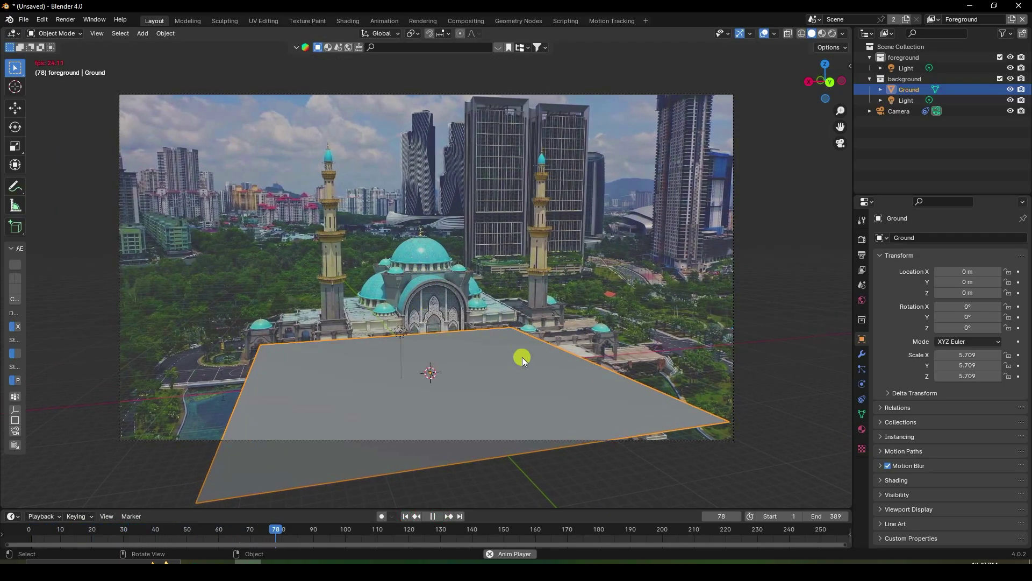
{"action": "scroll", "coordinate": [379, 368], "scroll_direction": "up", "scroll_amount": 2}
{"action": "left_click", "coordinate": [386, 362]}
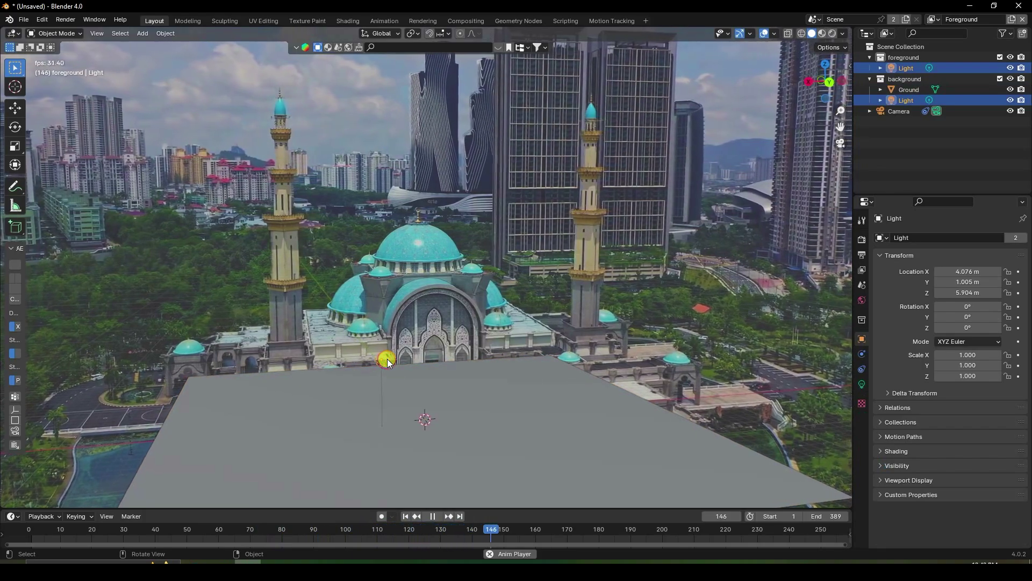
{"action": "key", "text": "Delete"}
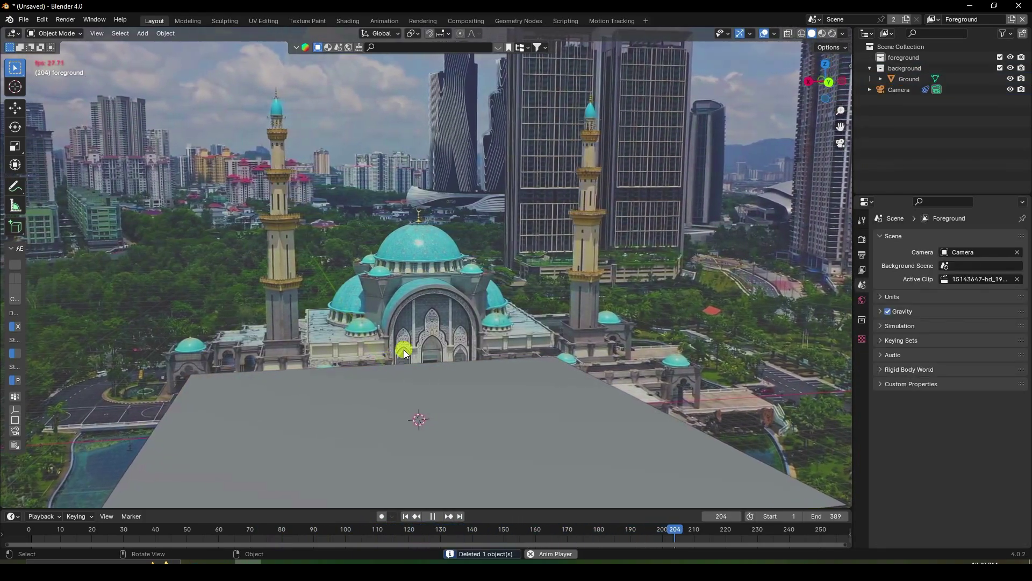
{"action": "scroll", "coordinate": [385, 324], "scroll_direction": "down", "scroll_amount": 1}
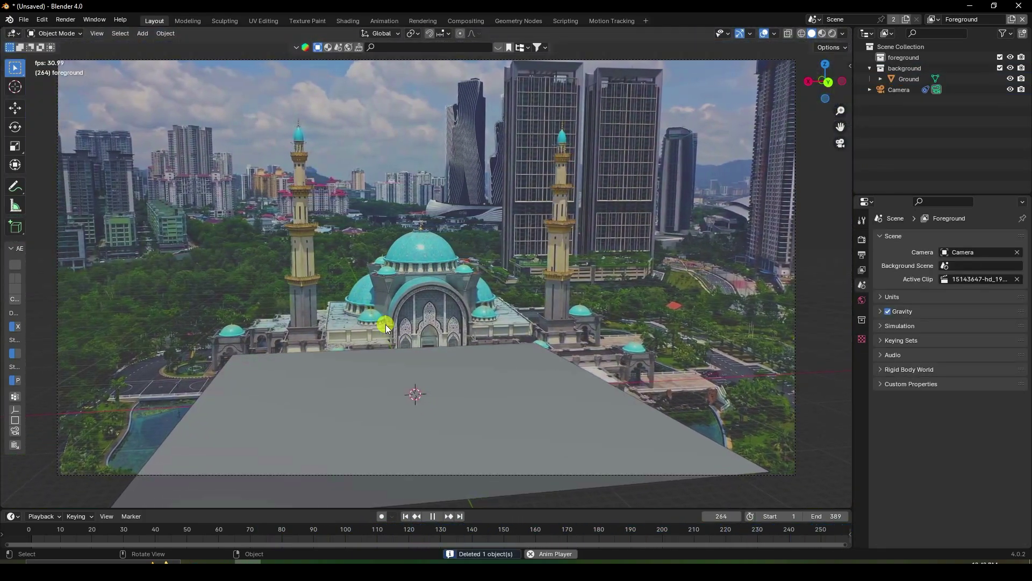
{"action": "left_click", "coordinate": [385, 324]}
{"action": "left_click", "coordinate": [432, 516]}
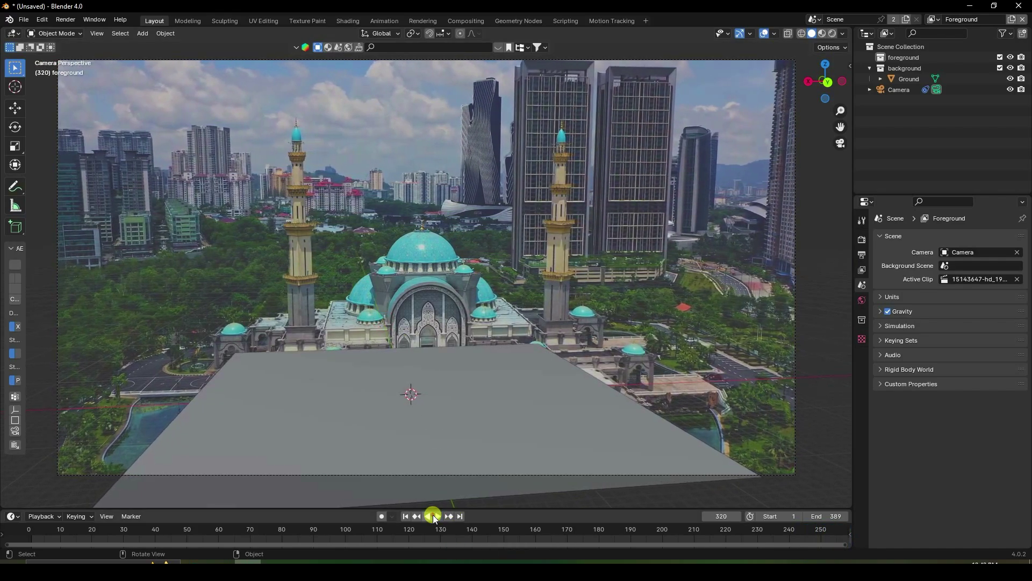
- Rewind to frame 1 and set the Camera's Y rotation to 0°
{"action": "left_click", "coordinate": [406, 516]}
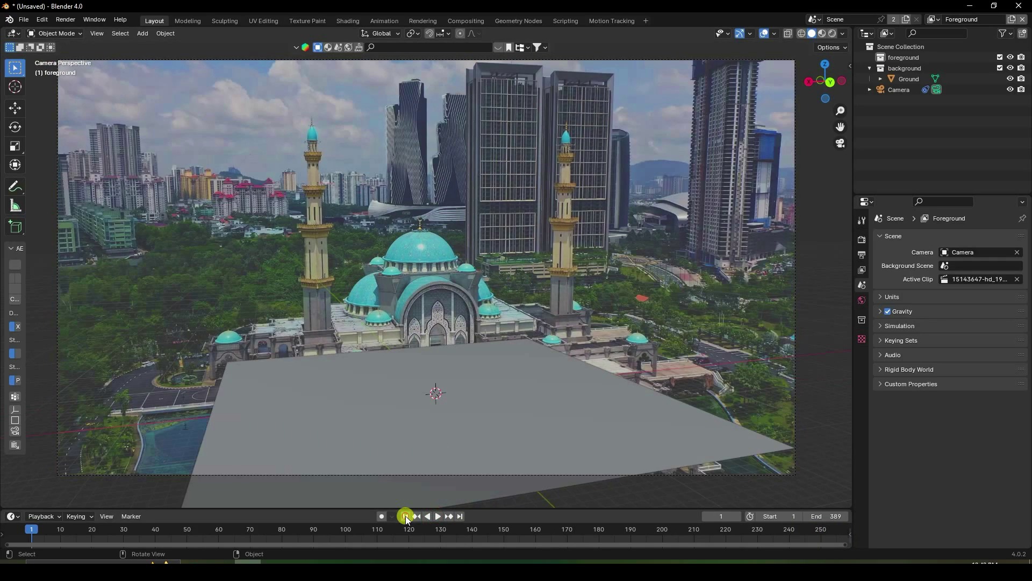
{"action": "left_click", "coordinate": [899, 89]}
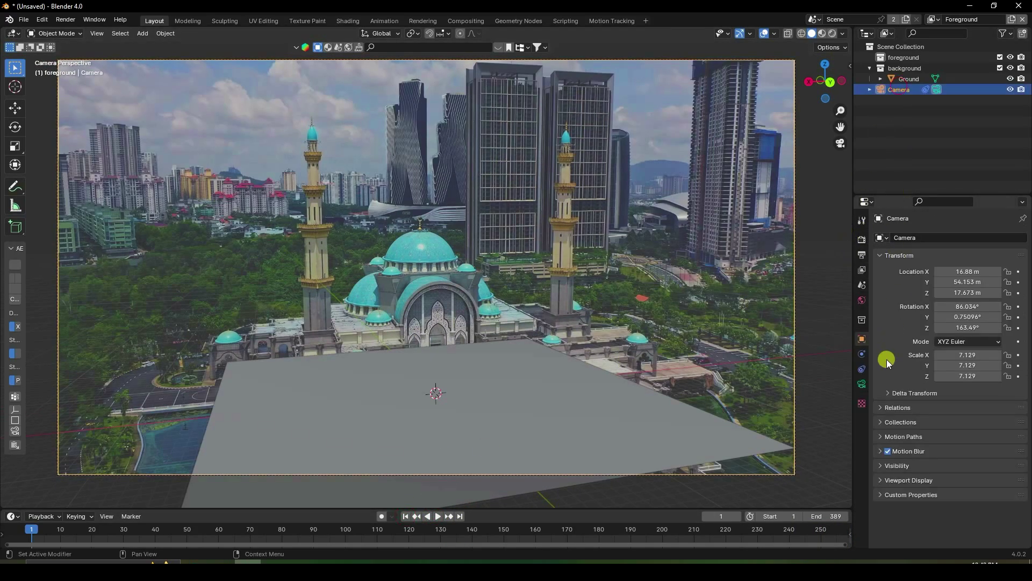
{"action": "left_click", "coordinate": [963, 316]}
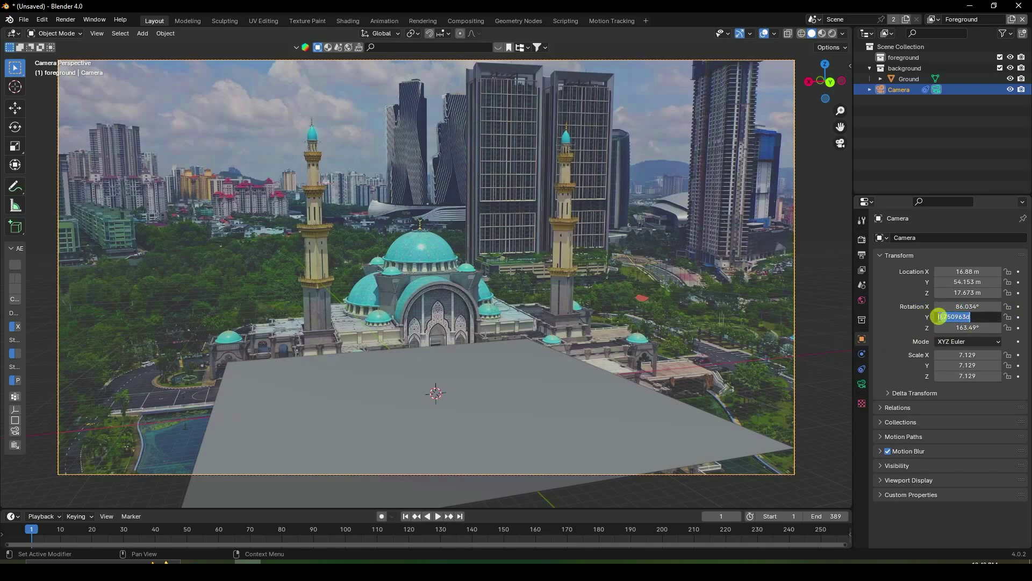
{"action": "type", "text": "0"}
{"action": "key", "text": "Return"}
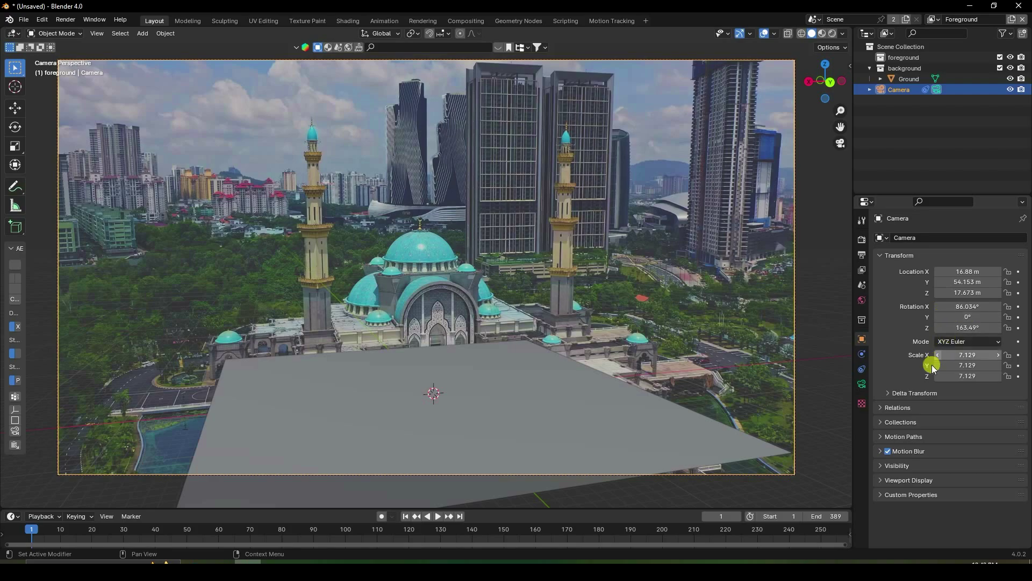
- Set the camera background clip opacity to 1.0, then preview the shot and rewind
{"action": "left_click", "coordinate": [863, 384]}
{"action": "left_click", "coordinate": [907, 405]}
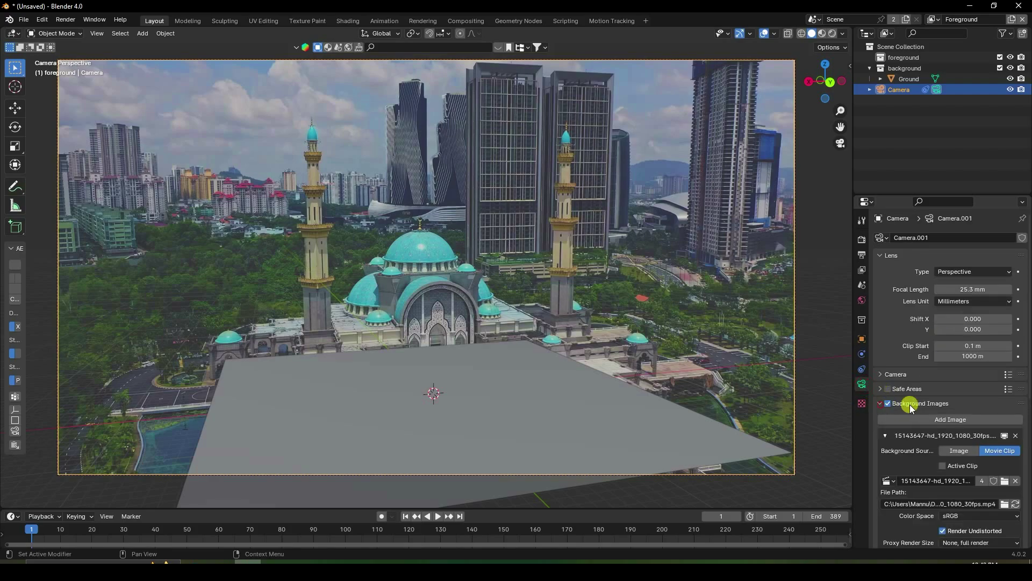
{"action": "scroll", "coordinate": [949, 409], "scroll_direction": "down", "scroll_amount": 5}
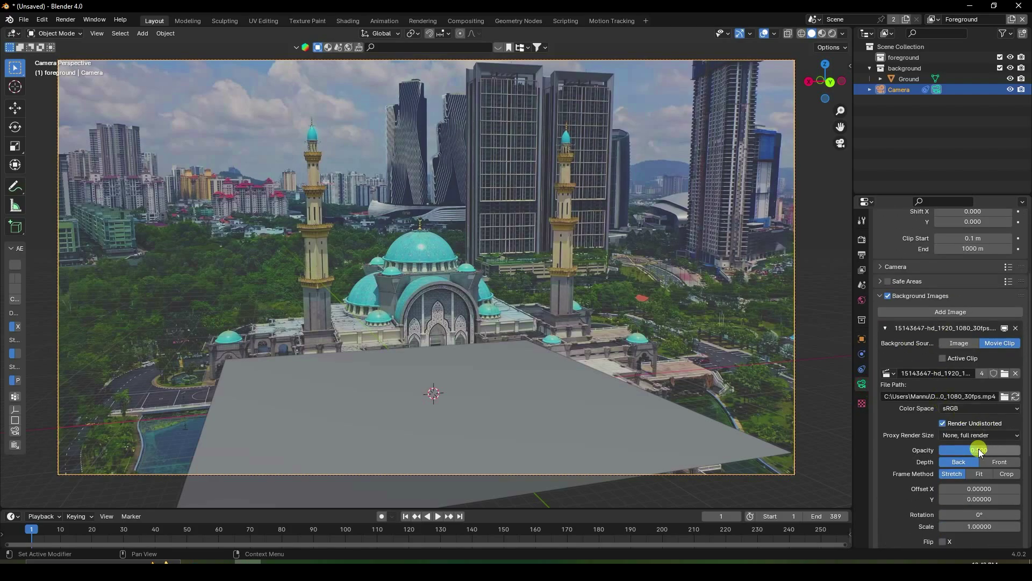
{"action": "left_click_drag", "start_coordinate": [979, 448], "coordinate": [1019, 449]}
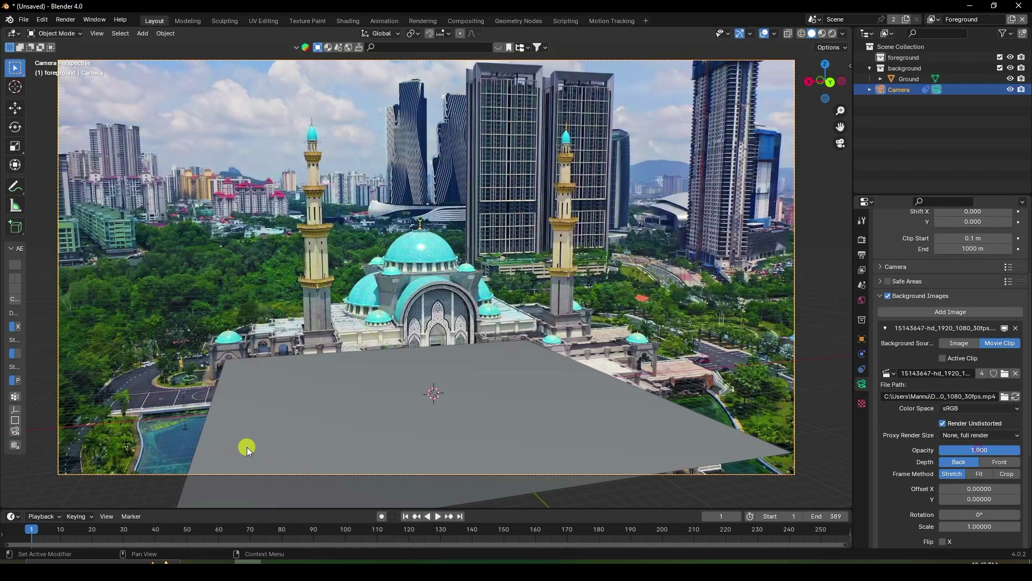
{"action": "left_click", "coordinate": [440, 517]}
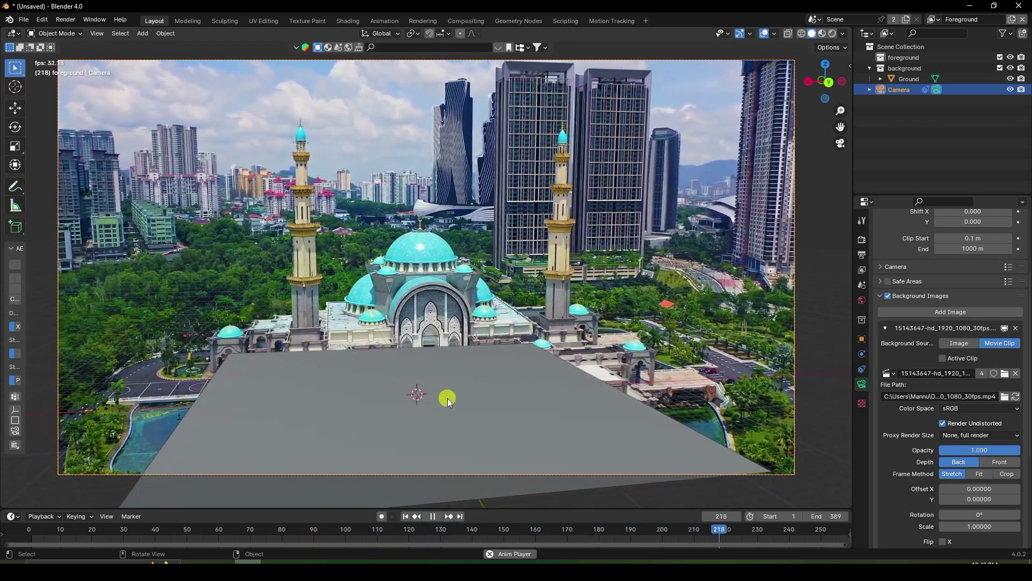
{"action": "left_click", "coordinate": [430, 514]}
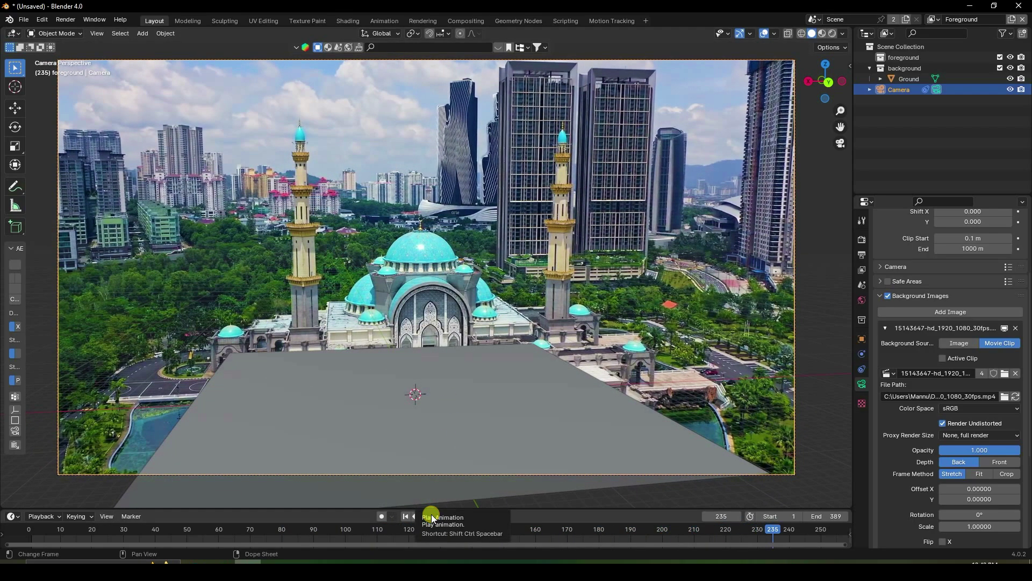
{"action": "left_click", "coordinate": [404, 516]}
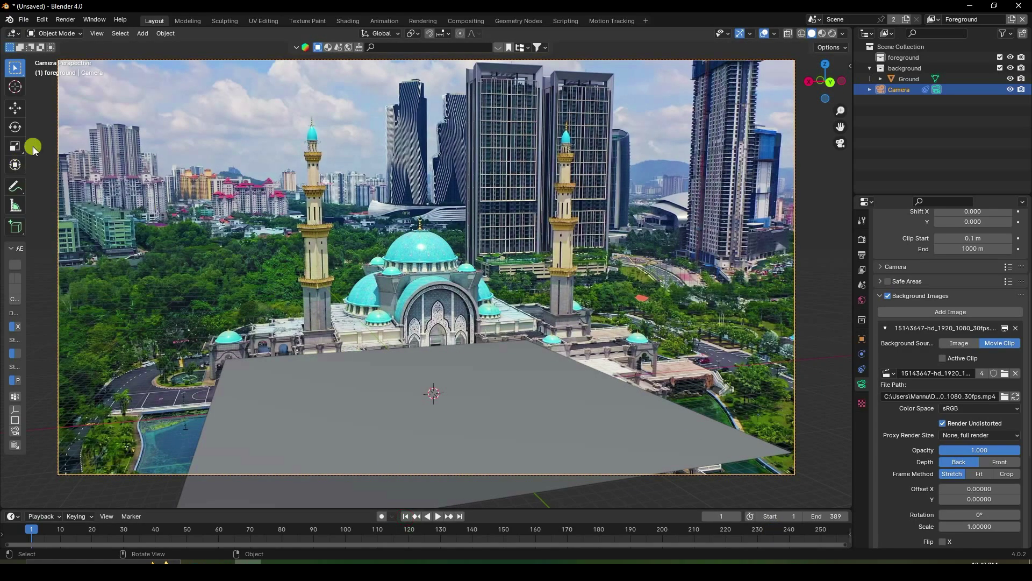
- Append the Location collection from untitled.blend
{"action": "left_click", "coordinate": [22, 20]}
{"action": "left_click", "coordinate": [45, 148]}
{"action": "double_click", "coordinate": [495, 168]}
{"action": "double_click", "coordinate": [497, 174]}
{"action": "left_click", "coordinate": [350, 167]}
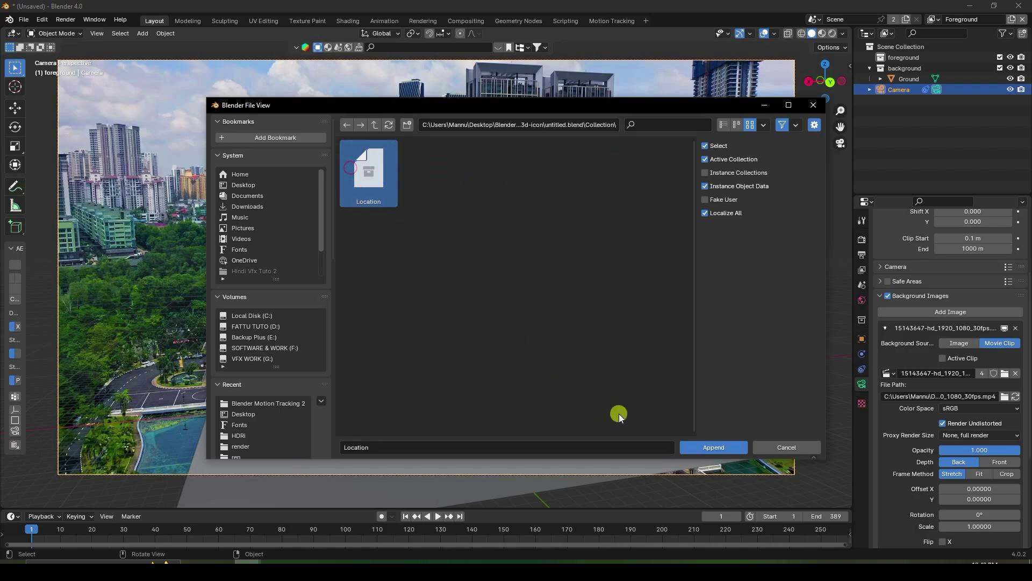
{"action": "left_click", "coordinate": [734, 447]}
- Scale up the Location Icon pin and switch to front orthographic view
{"action": "left_click", "coordinate": [456, 299]}
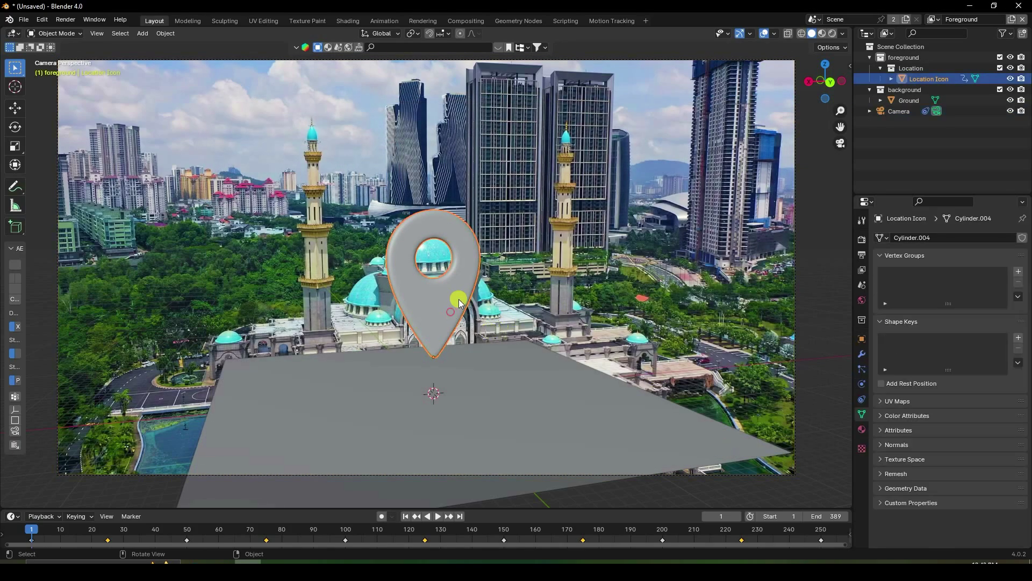
{"action": "left_click", "coordinate": [15, 108]}
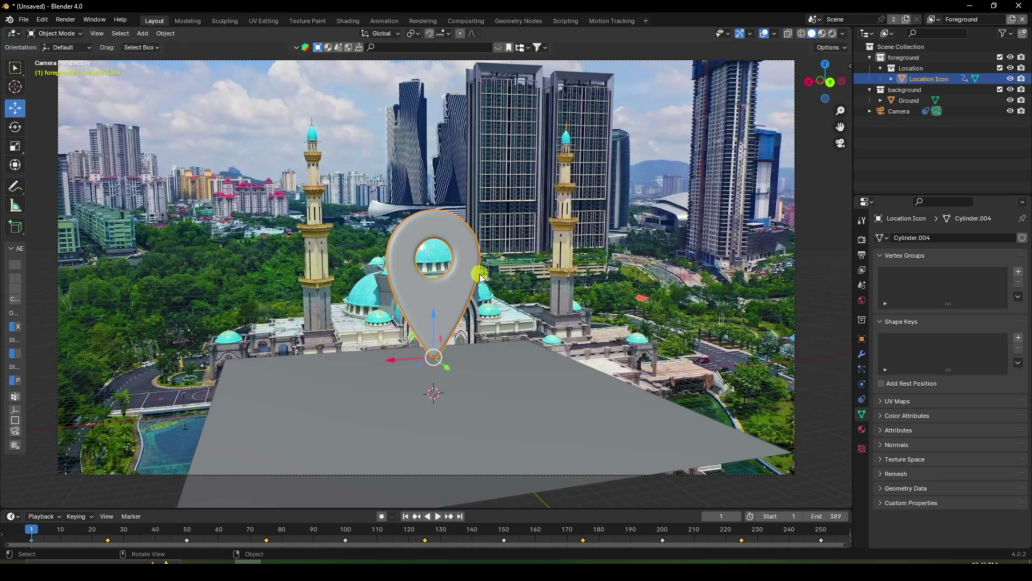
{"action": "key", "text": "s"}
{"action": "left_click", "coordinate": [568, 257]}
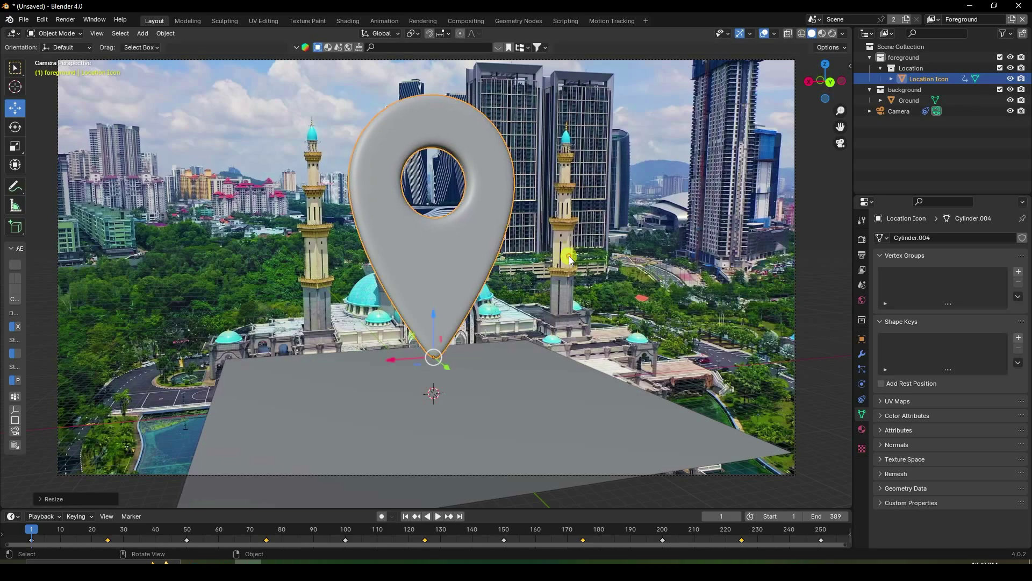
{"action": "key", "text": "KP_0"}
{"action": "key", "text": "KP_1"}
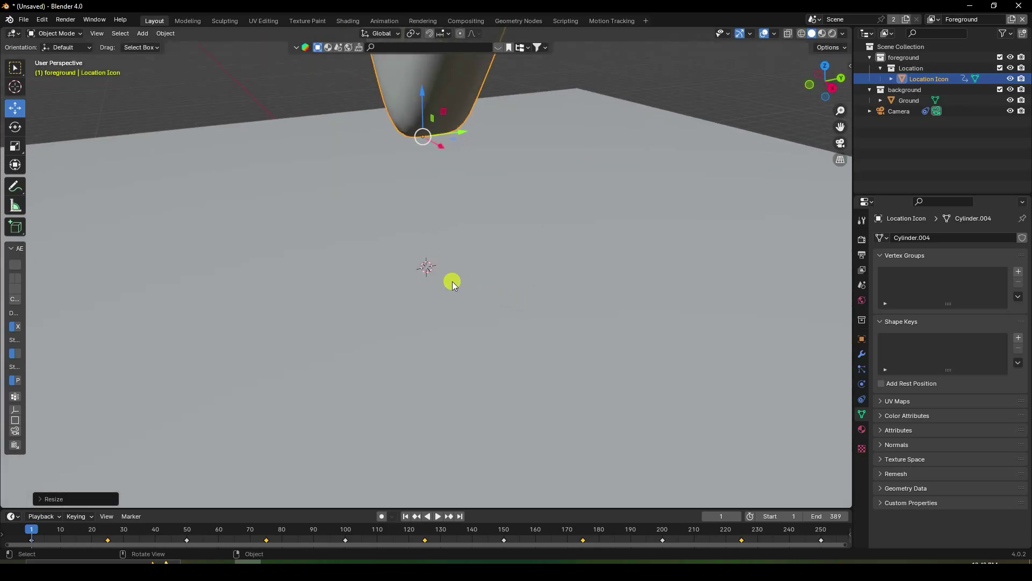
- Play the pin animation through the camera from frame 1, enlarging the timeline
{"action": "left_click", "coordinate": [437, 516]}
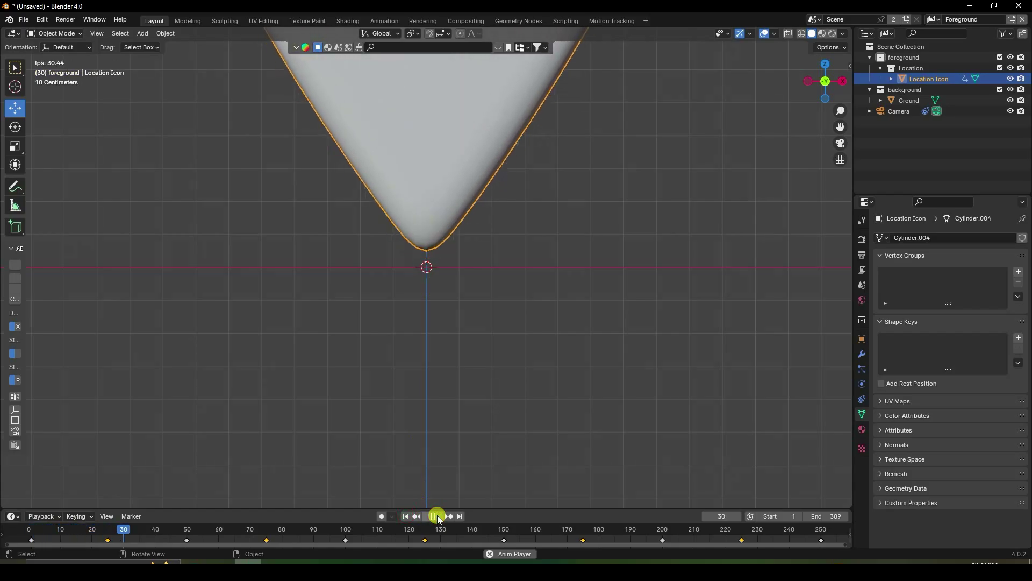
{"action": "left_click", "coordinate": [437, 516]}
{"action": "key", "text": "KP_0"}
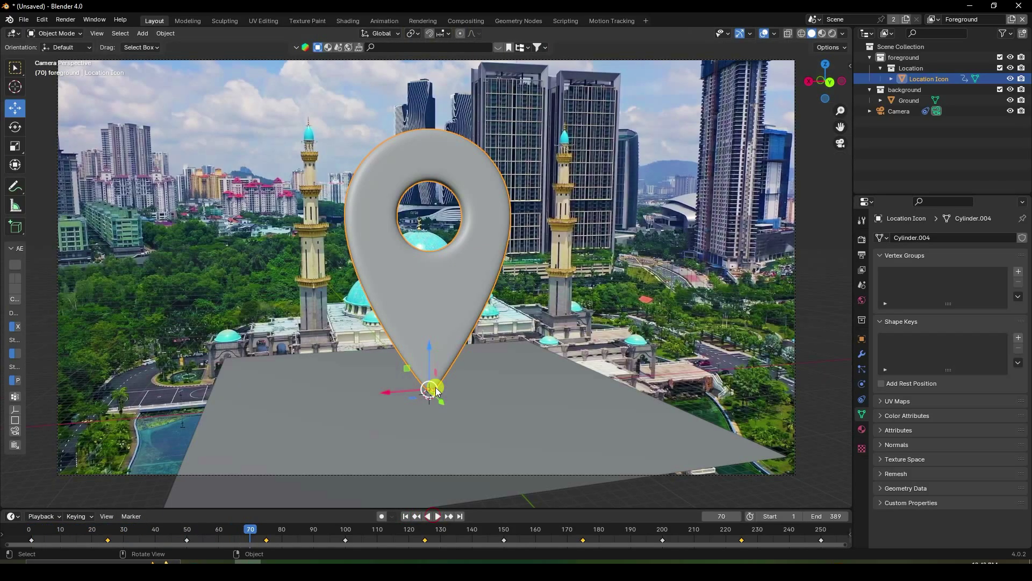
{"action": "left_click", "coordinate": [406, 516]}
{"action": "left_click", "coordinate": [436, 516]}
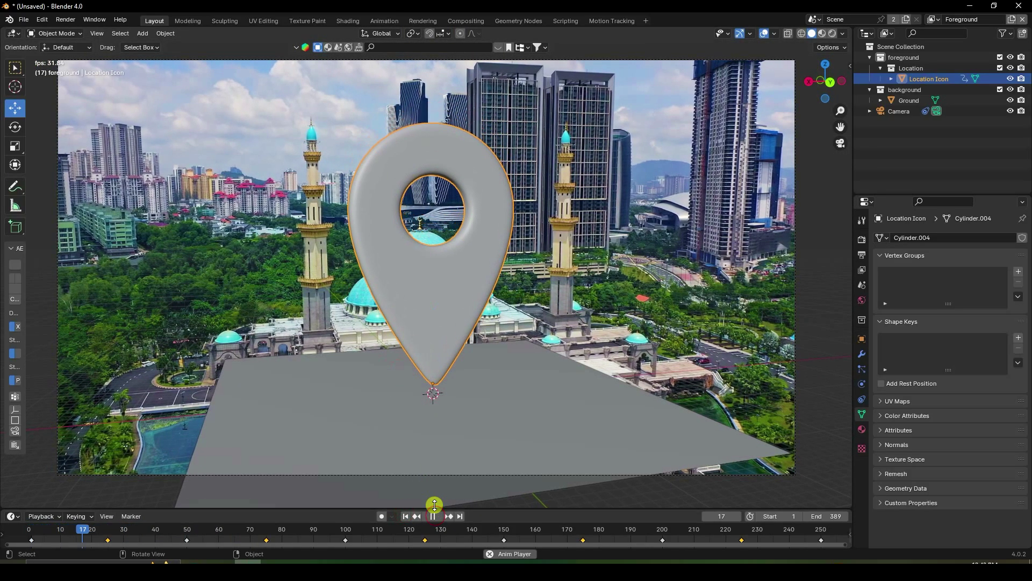
{"action": "left_click_drag", "start_coordinate": [433, 508], "coordinate": [435, 493]}
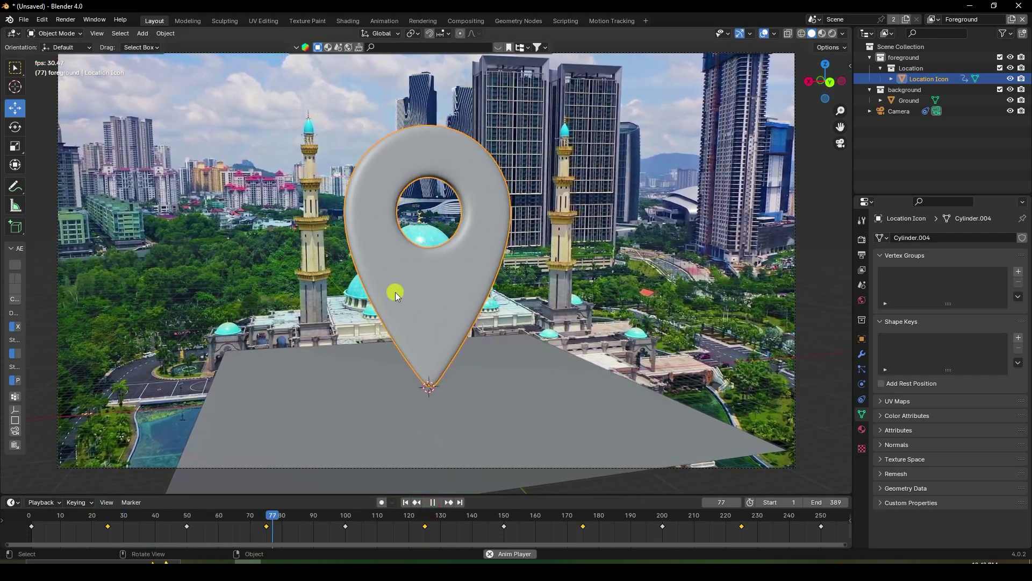
{"action": "left_click", "coordinate": [433, 502]}
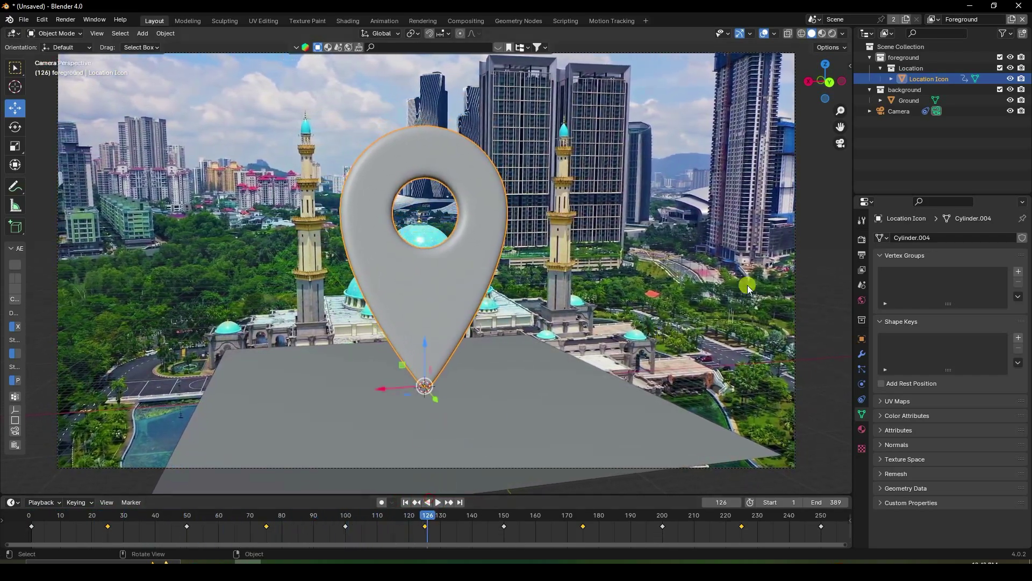
- Replay in Material Preview, rewind to frame 1, show the full frame range, and select the pin
{"action": "left_click", "coordinate": [822, 34]}
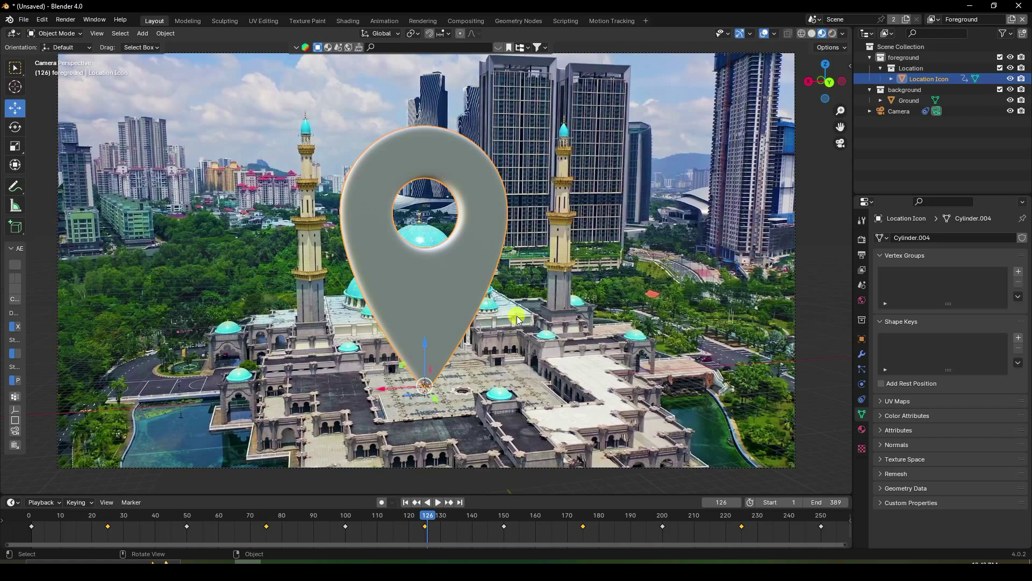
{"action": "left_click", "coordinate": [405, 502]}
{"action": "left_click", "coordinate": [437, 502]}
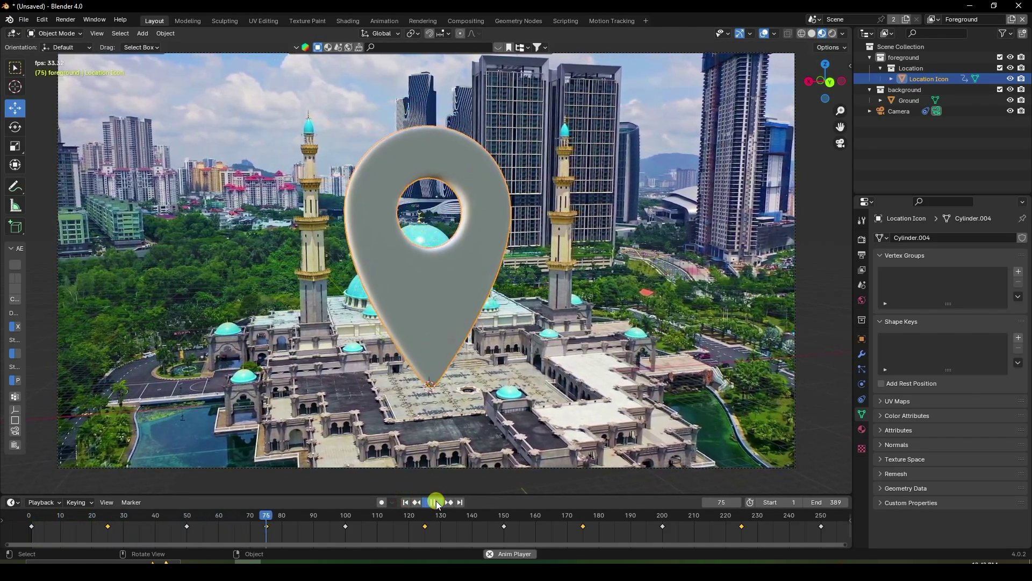
{"action": "left_click", "coordinate": [433, 502]}
{"action": "left_click", "coordinate": [405, 502]}
{"action": "left_click_drag", "start_coordinate": [436, 498], "coordinate": [431, 482]}
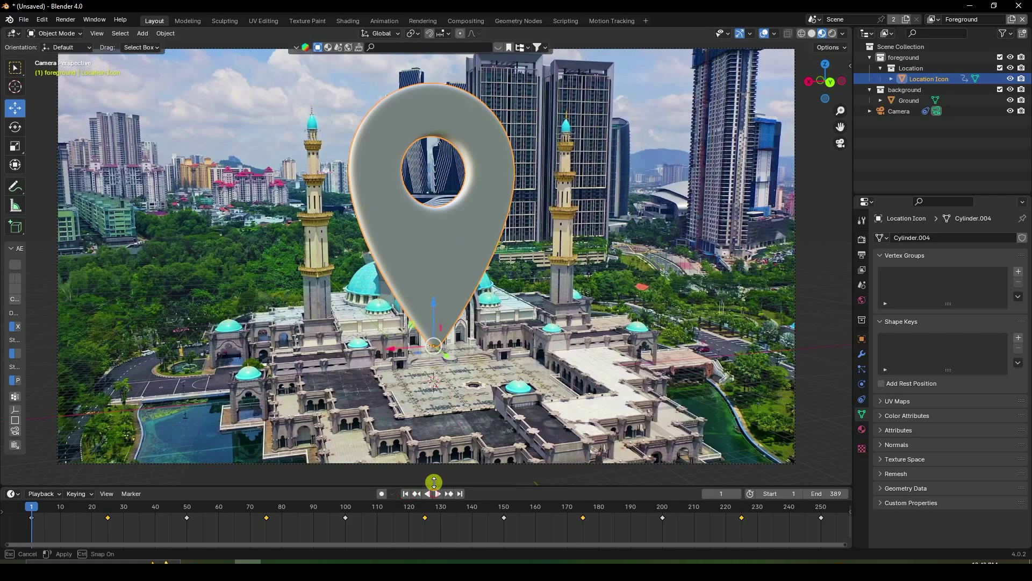
{"action": "scroll", "coordinate": [450, 509], "scroll_direction": "down", "scroll_amount": 4}
{"action": "middle_click_drag", "start_coordinate": [449, 509], "coordinate": [404, 508]}
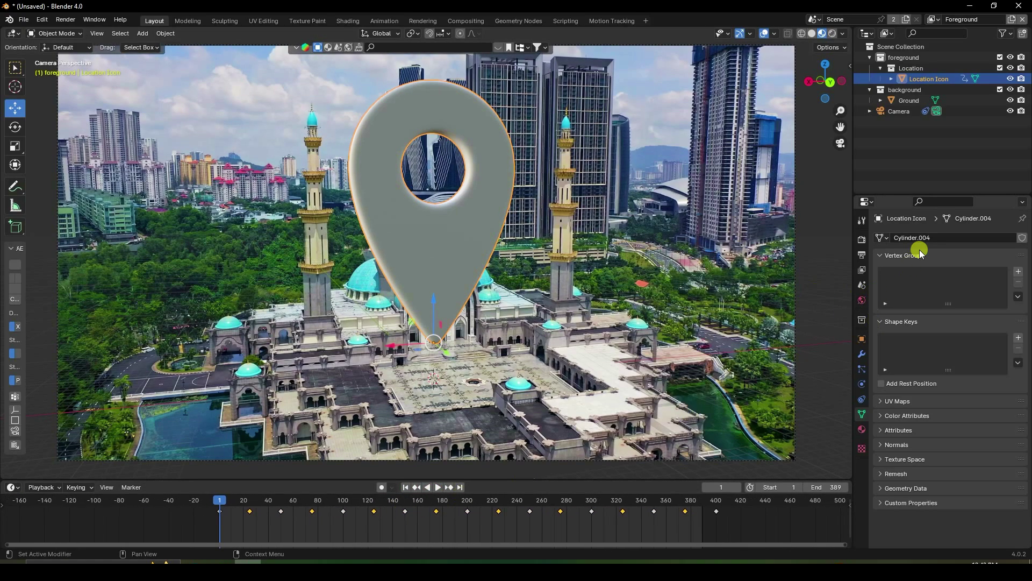
{"action": "left_click", "coordinate": [920, 79]}
- Keyframe the pin's Z rotation at 0° on frame 1 and 360° on the last frame, then play it
{"action": "left_click", "coordinate": [862, 339]}
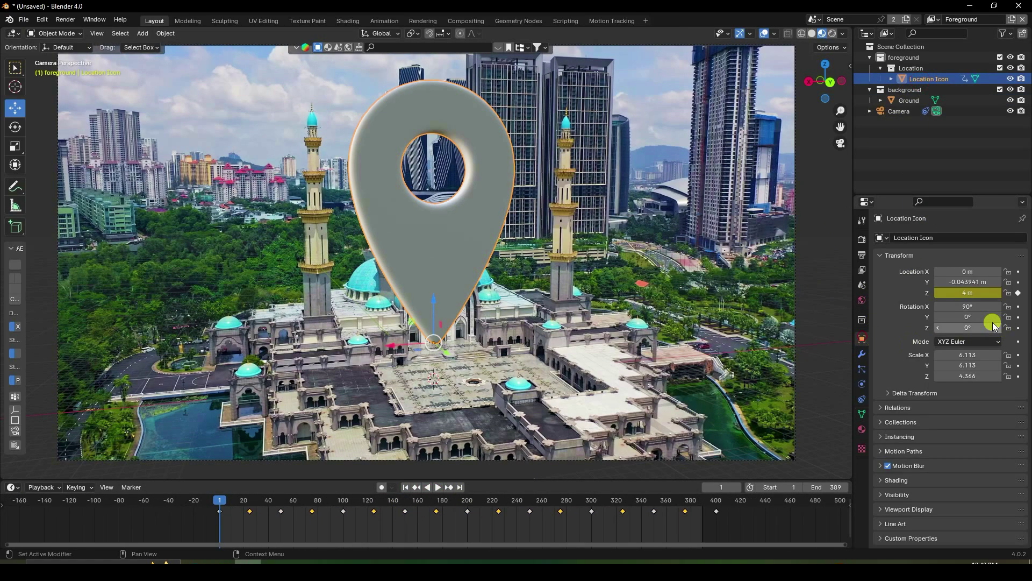
{"action": "left_click", "coordinate": [1018, 327]}
{"action": "left_click", "coordinate": [459, 487]}
{"action": "left_click", "coordinate": [970, 326]}
{"action": "key", "text": "Return"}
{"action": "left_click", "coordinate": [1018, 327]}
{"action": "left_click", "coordinate": [405, 488]}
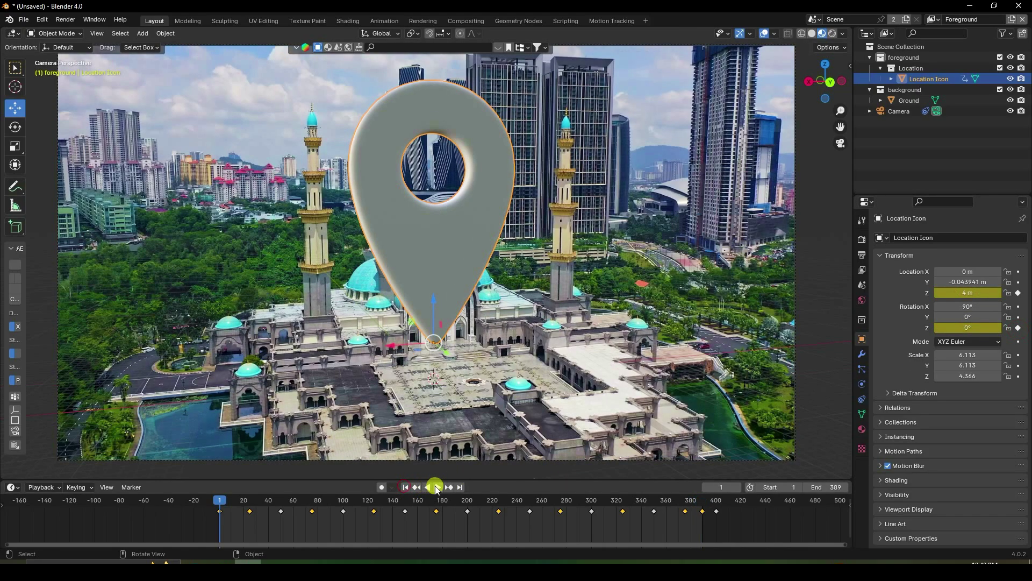
{"action": "left_click", "coordinate": [437, 487]}
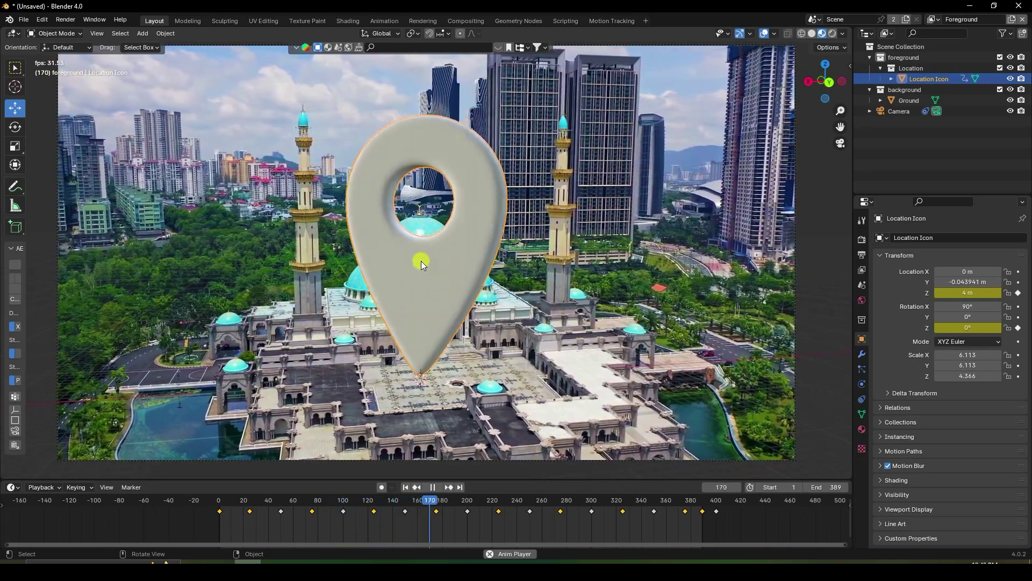
{"action": "left_click", "coordinate": [435, 486]}
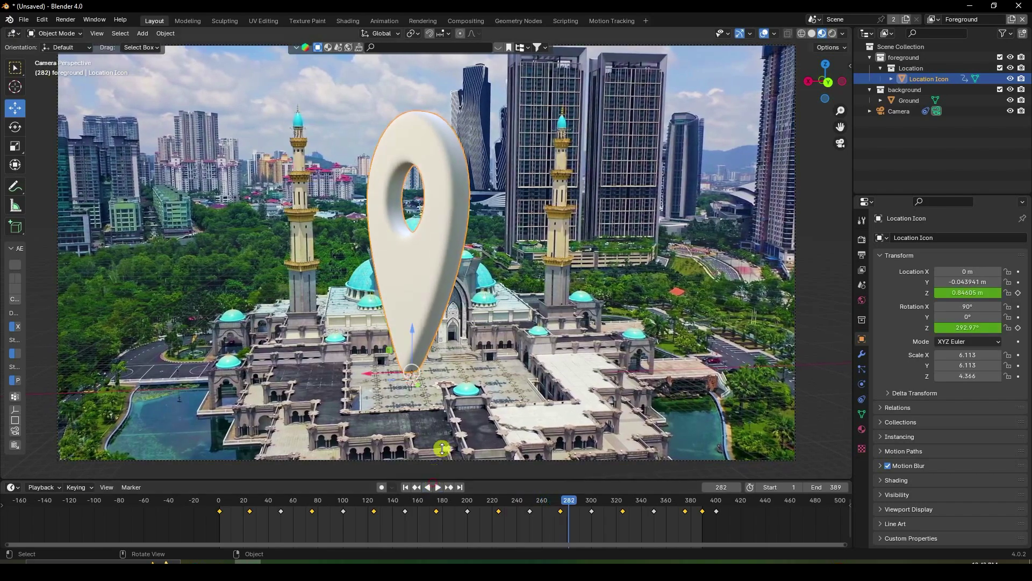
- Set the World colour to an Environment Texture loading chinese_garden_4k.exr
{"action": "left_click", "coordinate": [861, 239]}
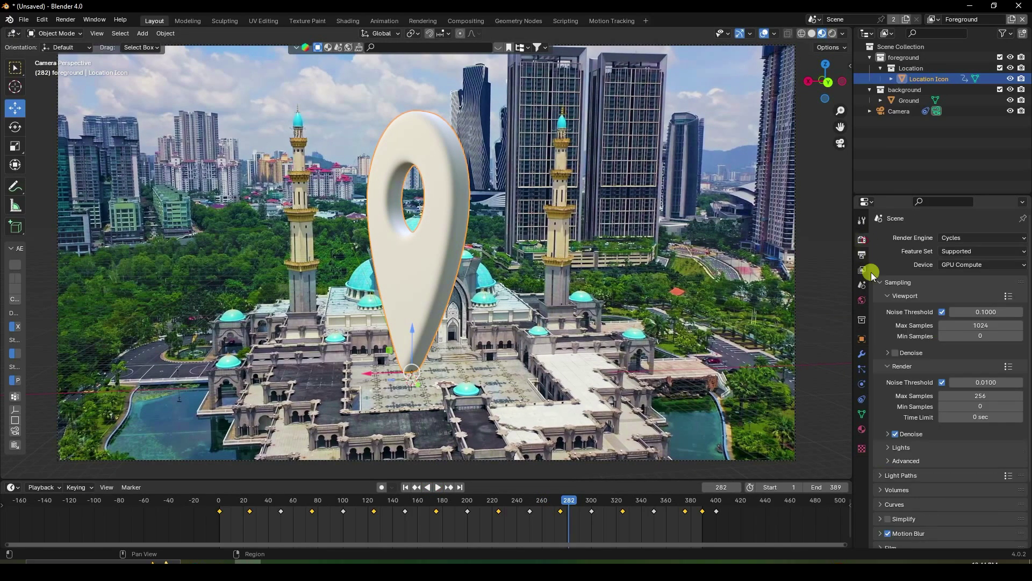
{"action": "left_click", "coordinate": [862, 300]}
{"action": "left_click", "coordinate": [939, 305]}
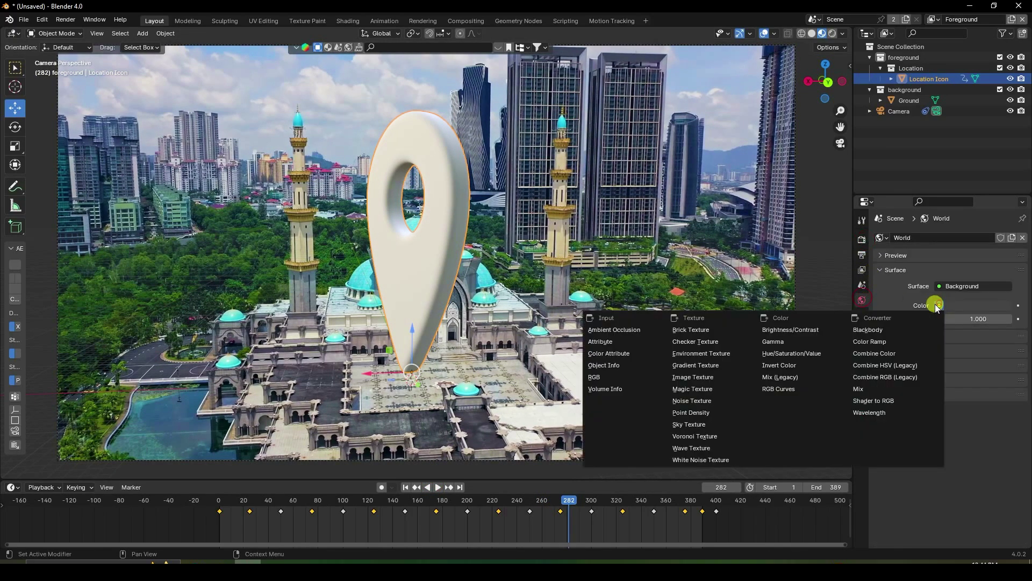
{"action": "left_click", "coordinate": [699, 354]}
{"action": "left_click", "coordinate": [995, 319]}
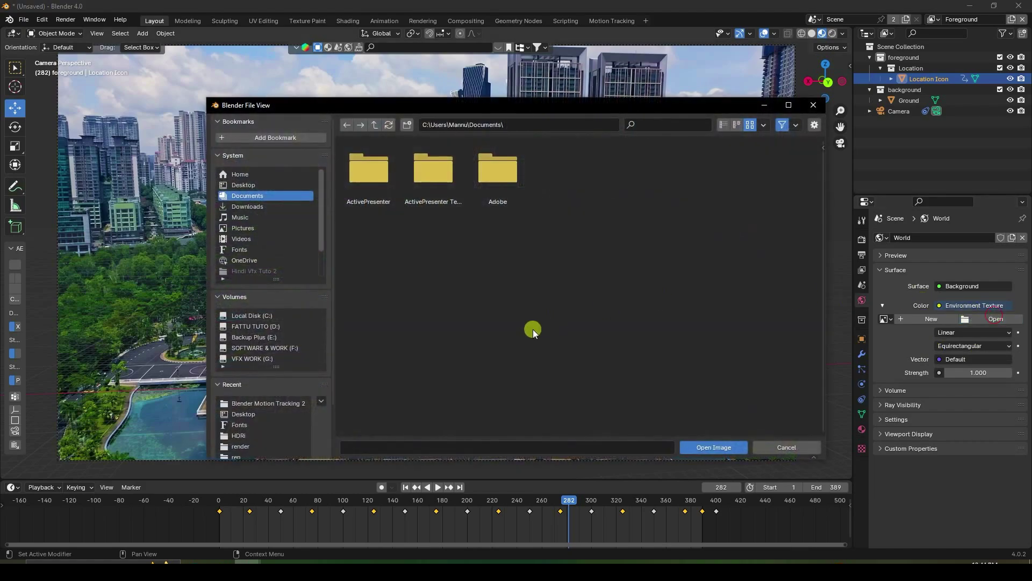
{"action": "left_click", "coordinate": [246, 435]}
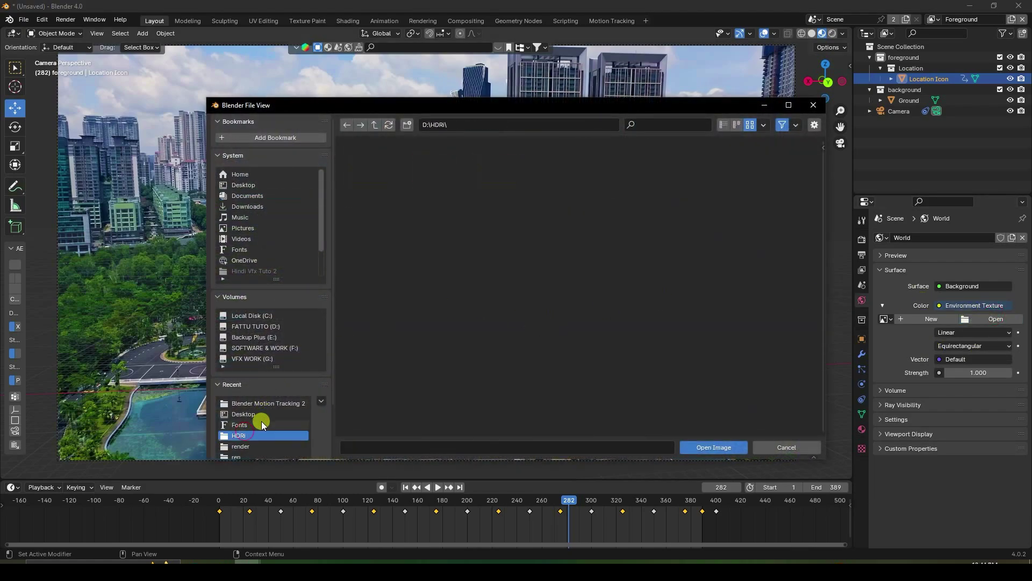
{"action": "left_click", "coordinate": [693, 245]}
{"action": "left_click", "coordinate": [704, 447]}
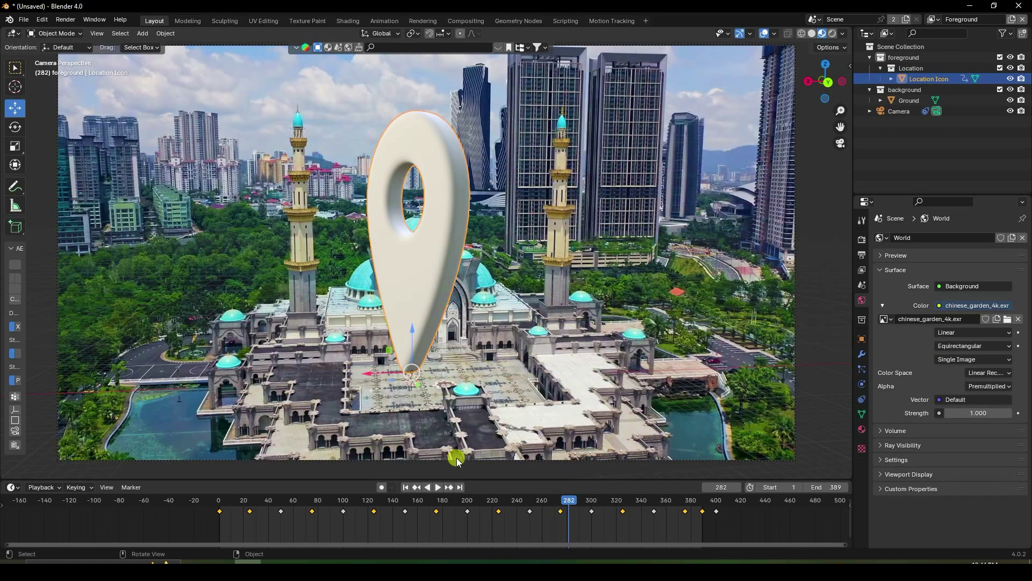
- Set the world strength to 0.6 and select the background collection
{"action": "left_click", "coordinate": [978, 409]}
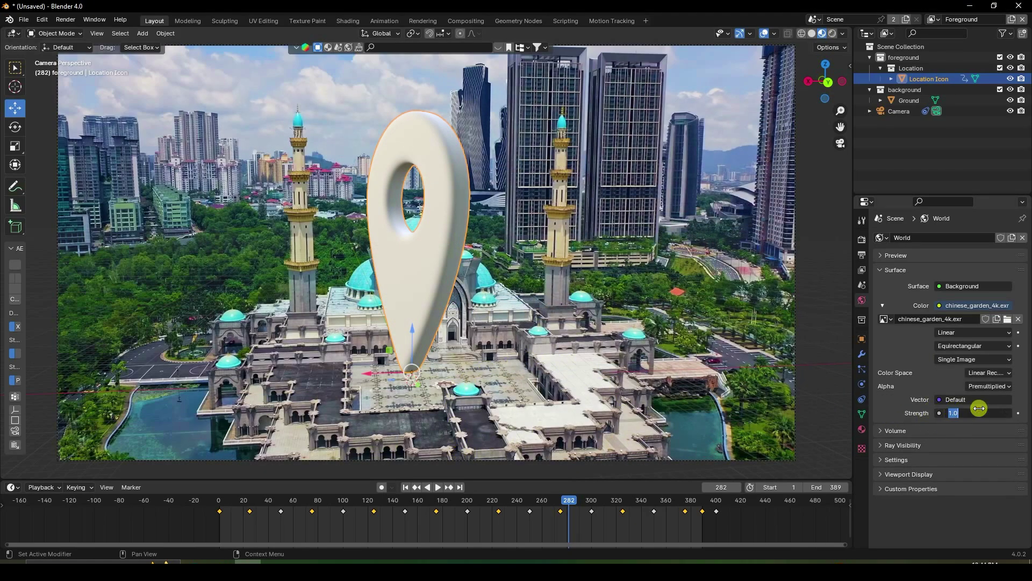
{"action": "type", "text": "0.6"}
{"action": "key", "text": "Return"}
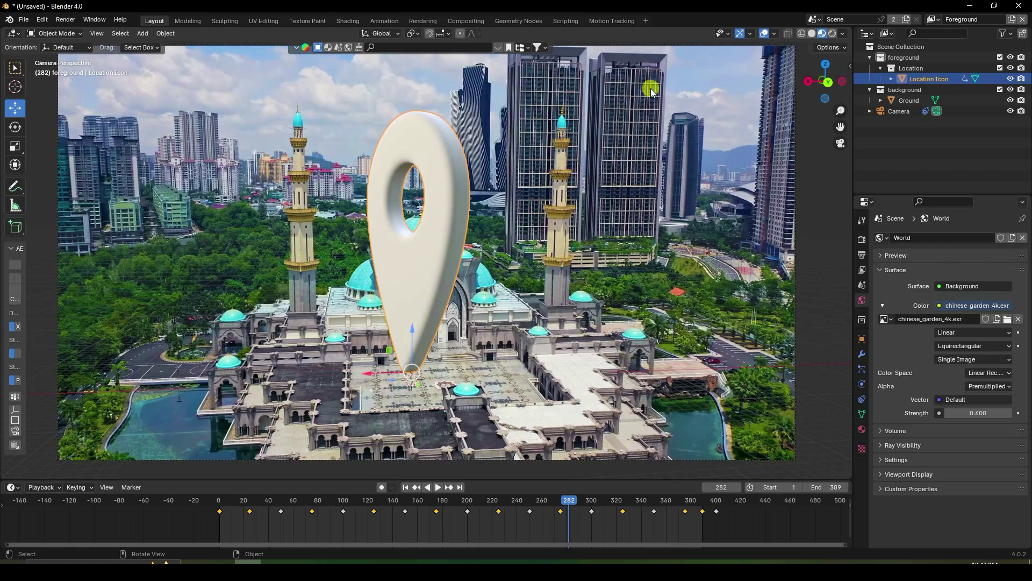
{"action": "left_click", "coordinate": [953, 146]}
{"action": "left_click", "coordinate": [908, 90]}
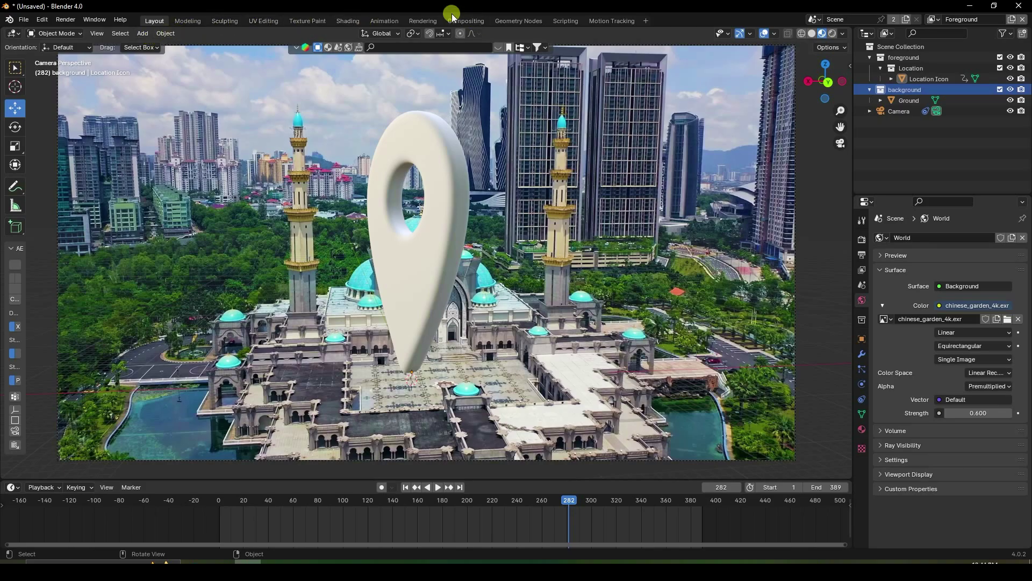
{"action": "left_click", "coordinate": [66, 20]}
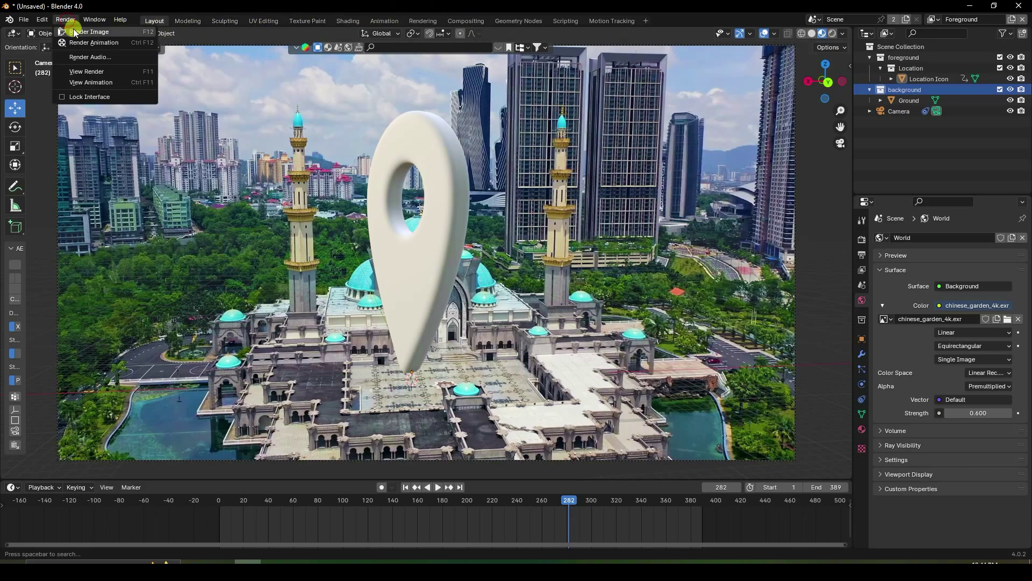
{"action": "left_click", "coordinate": [89, 32]}
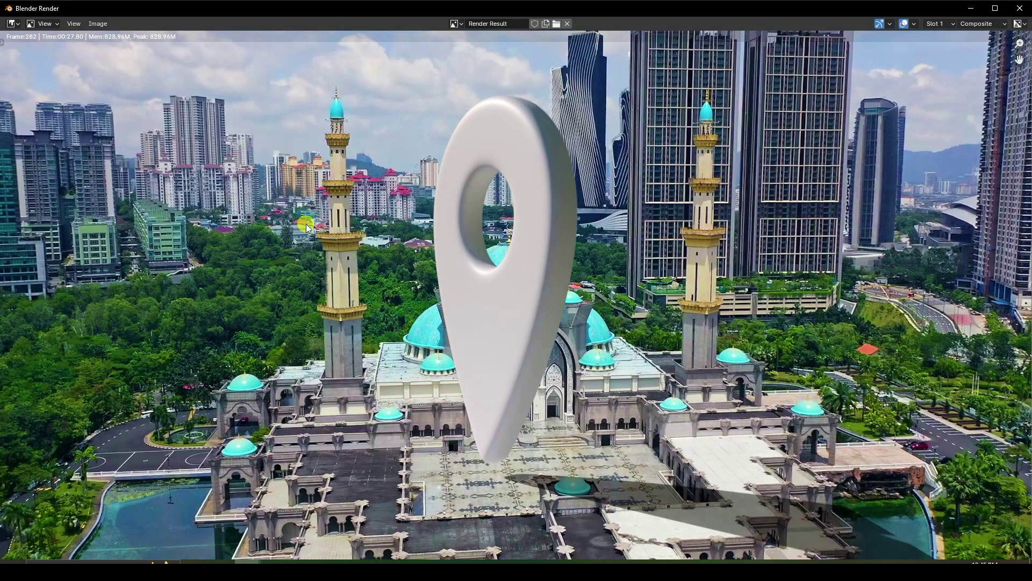
{"action": "scroll", "coordinate": [338, 203], "scroll_direction": "down", "scroll_amount": 1}
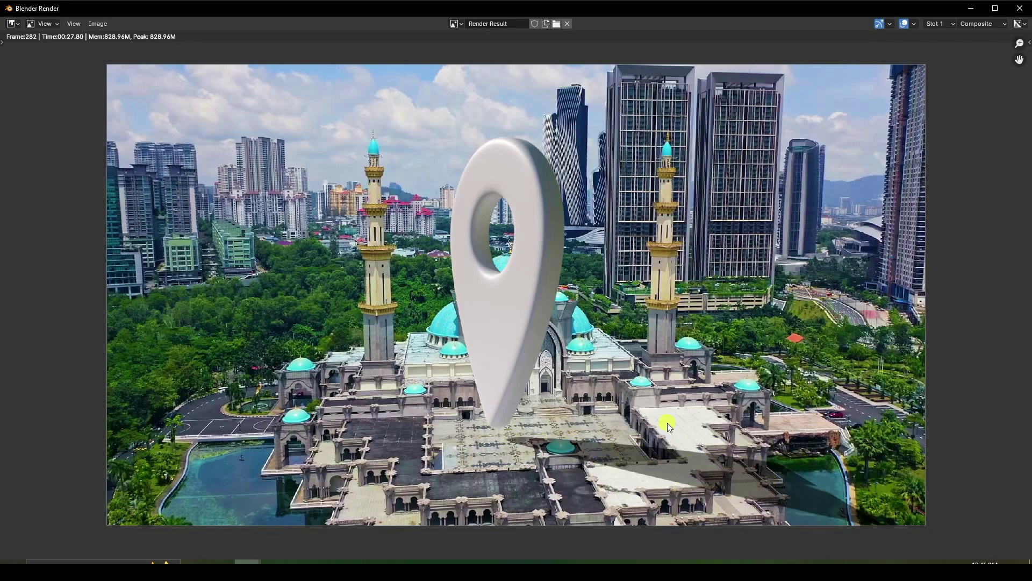
{"action": "left_click", "coordinate": [1020, 8]}
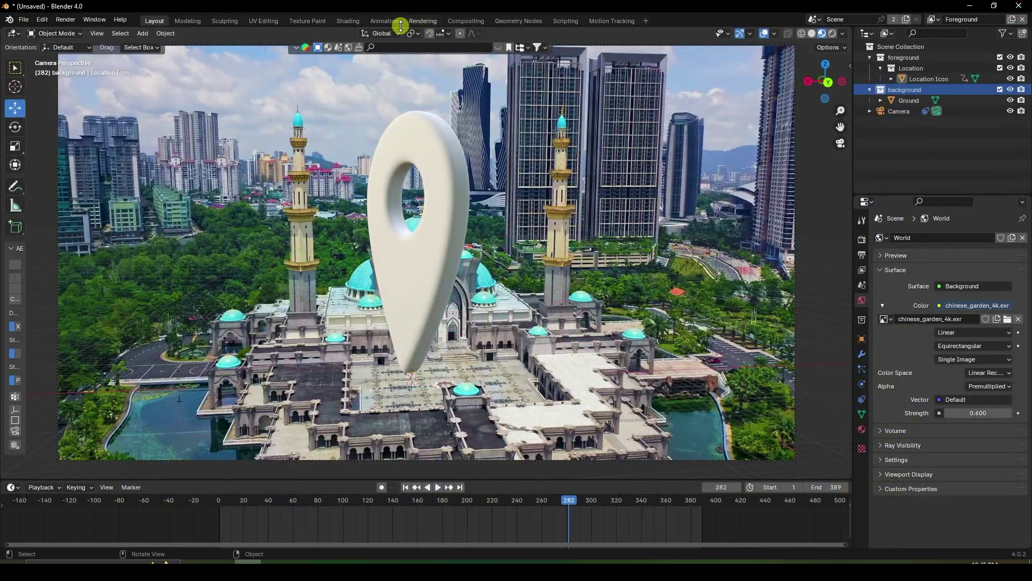
- In the Shading workspace, preview rendered lighting through the camera and show the World node tree
{"action": "left_click", "coordinate": [348, 21]}
{"action": "key", "text": "KP_0"}
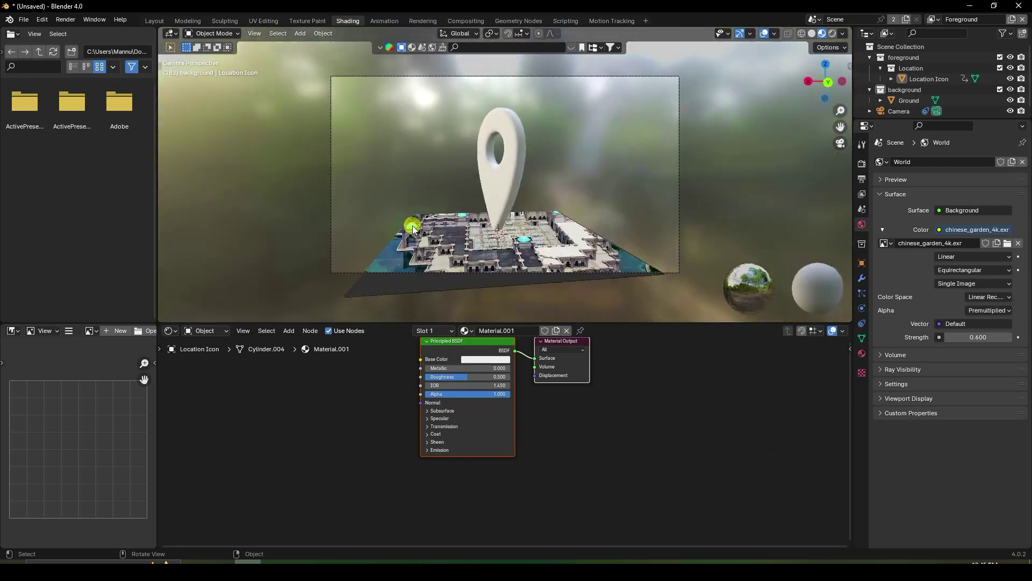
{"action": "scroll", "coordinate": [484, 301], "scroll_direction": "up", "scroll_amount": 2}
{"action": "left_click", "coordinate": [839, 34]}
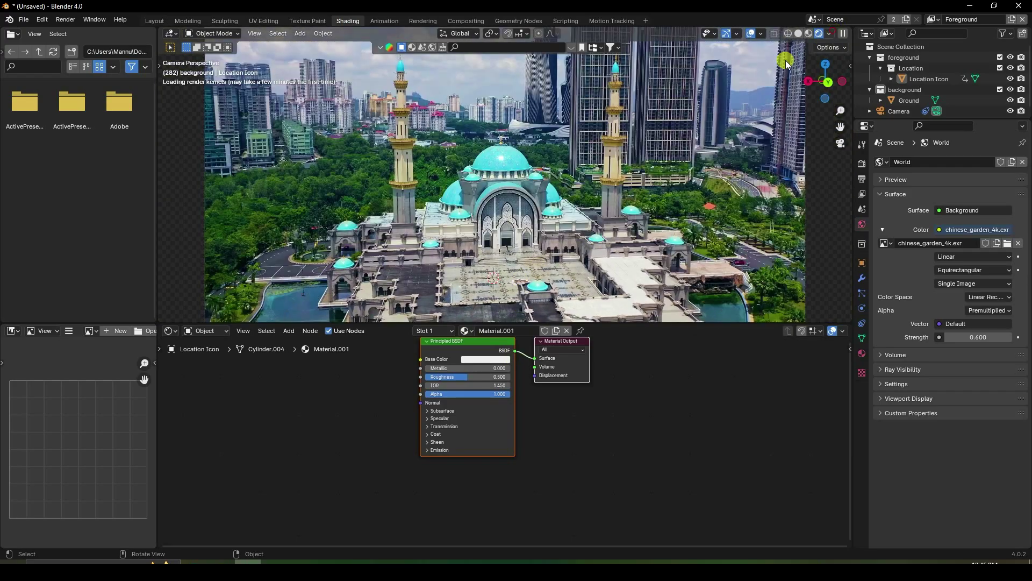
{"action": "middle_click_drag", "start_coordinate": [347, 422], "coordinate": [378, 472]}
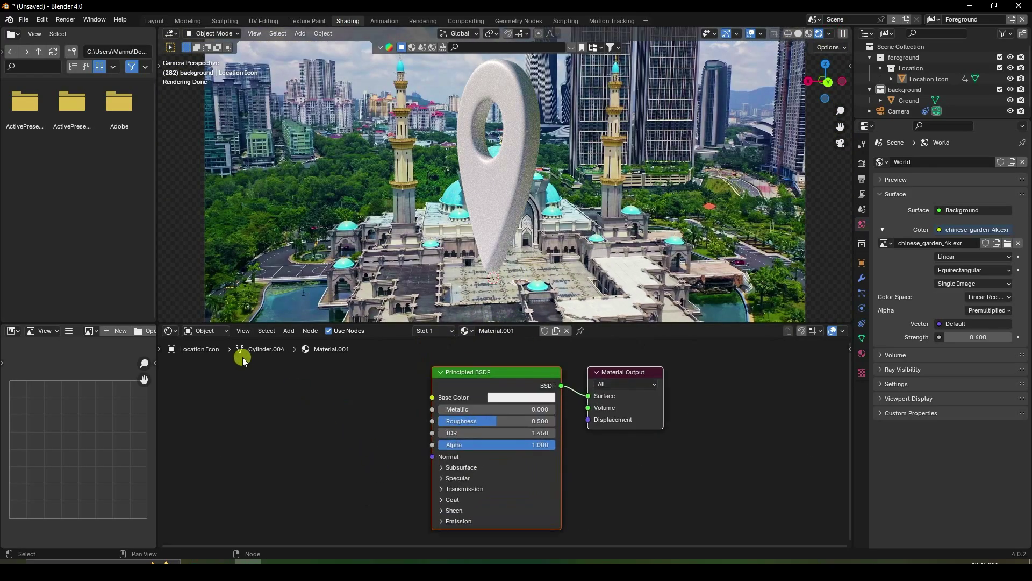
{"action": "left_click", "coordinate": [215, 330]}
{"action": "left_click", "coordinate": [202, 369]}
{"action": "middle_click_drag", "start_coordinate": [247, 386], "coordinate": [424, 406]}
- Add a Mapping node to the HDRI image node and rotate it 180° on Z
{"action": "left_click", "coordinate": [479, 401]}
{"action": "key", "text": "ctrl+t"}
{"action": "scroll", "coordinate": [426, 403], "scroll_direction": "down", "scroll_amount": 3, "text": "shift"}
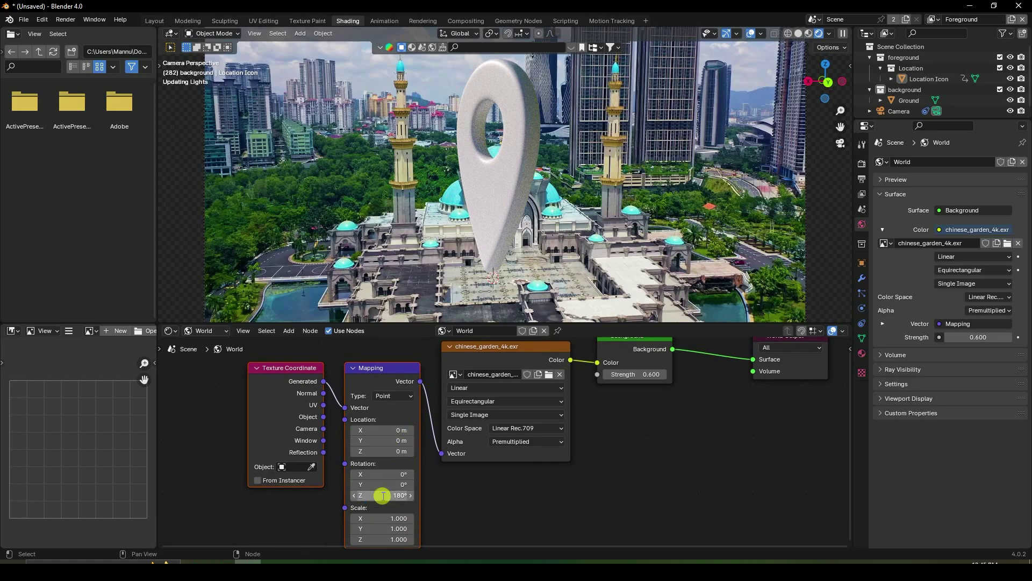
{"action": "key", "text": "Return"}
- Render the frame with the rotated HDRI, return to Layout, and select the pin
{"action": "left_click", "coordinate": [65, 19]}
{"action": "left_click", "coordinate": [80, 31]}
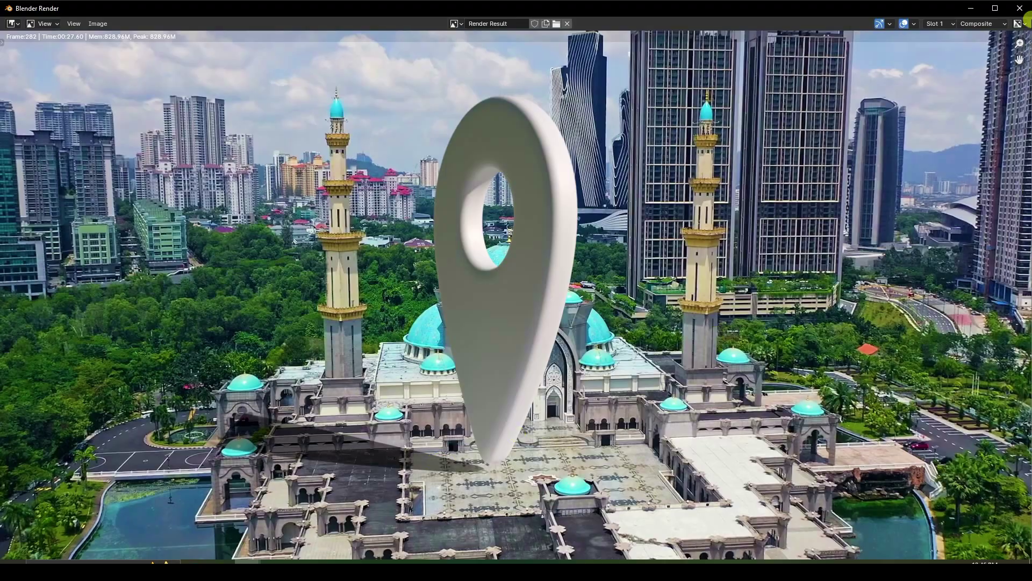
{"action": "left_click", "coordinate": [1020, 8]}
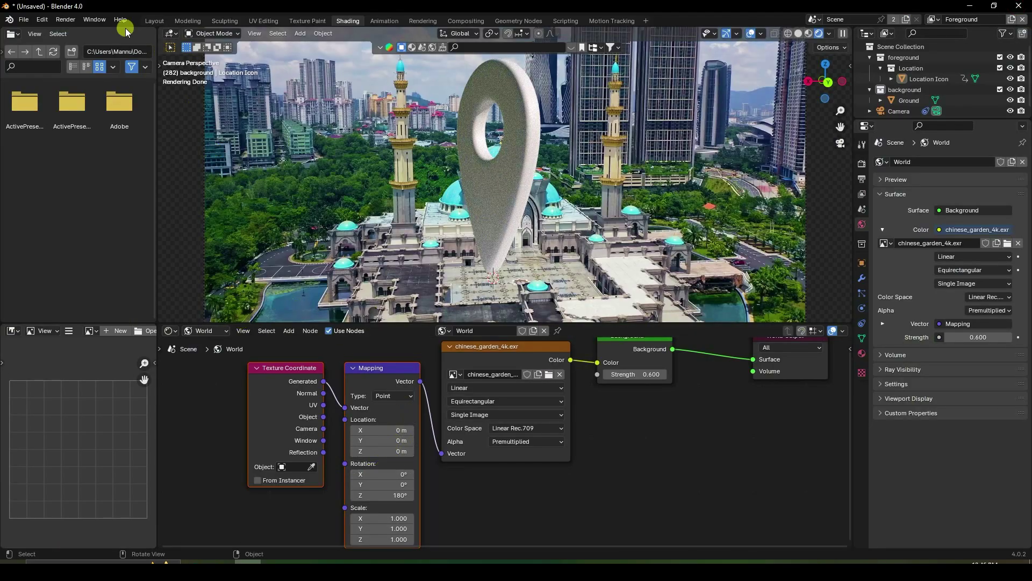
{"action": "left_click", "coordinate": [154, 20]}
{"action": "left_click", "coordinate": [380, 249]}
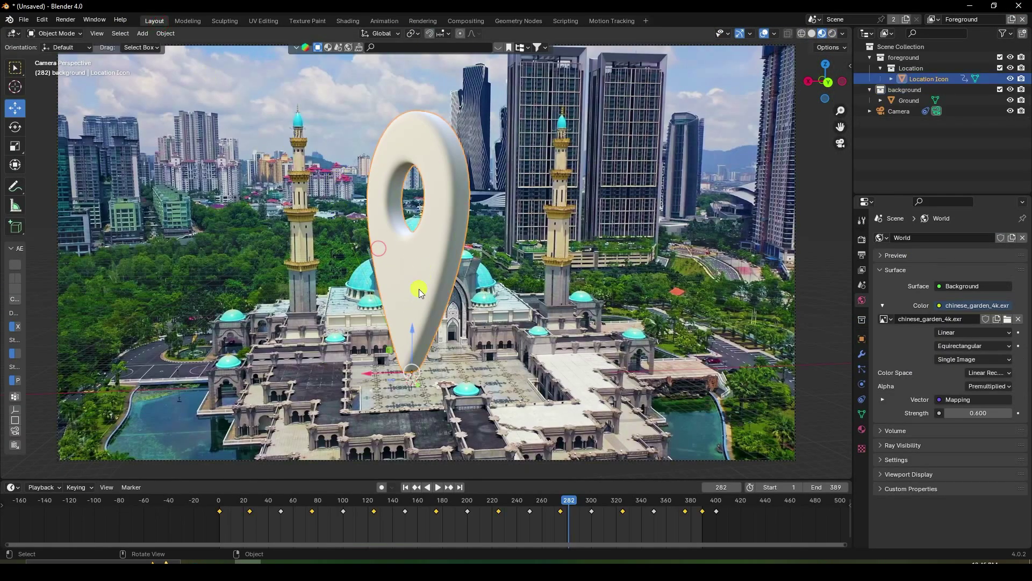
- Make the pin material's Base Color blue (H 0.595, S 0.912, V 0.800)
{"action": "left_click", "coordinate": [866, 428]}
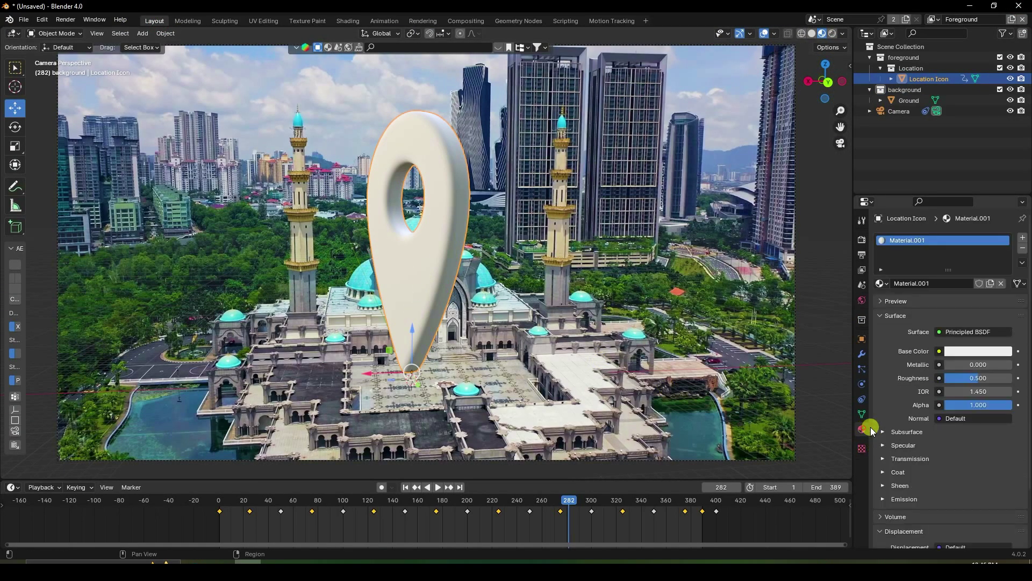
{"action": "left_click", "coordinate": [987, 355]}
{"action": "left_click_drag", "start_coordinate": [954, 238], "coordinate": [962, 198]}
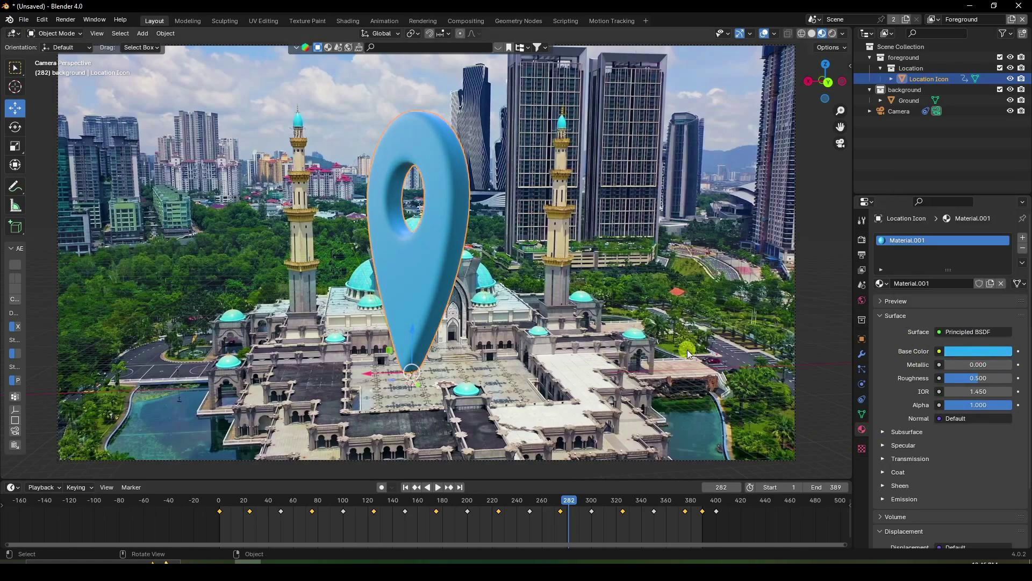
- Play the tracked shot from frame 1, rewind, and orbit out of the camera view
{"action": "left_click", "coordinate": [404, 486]}
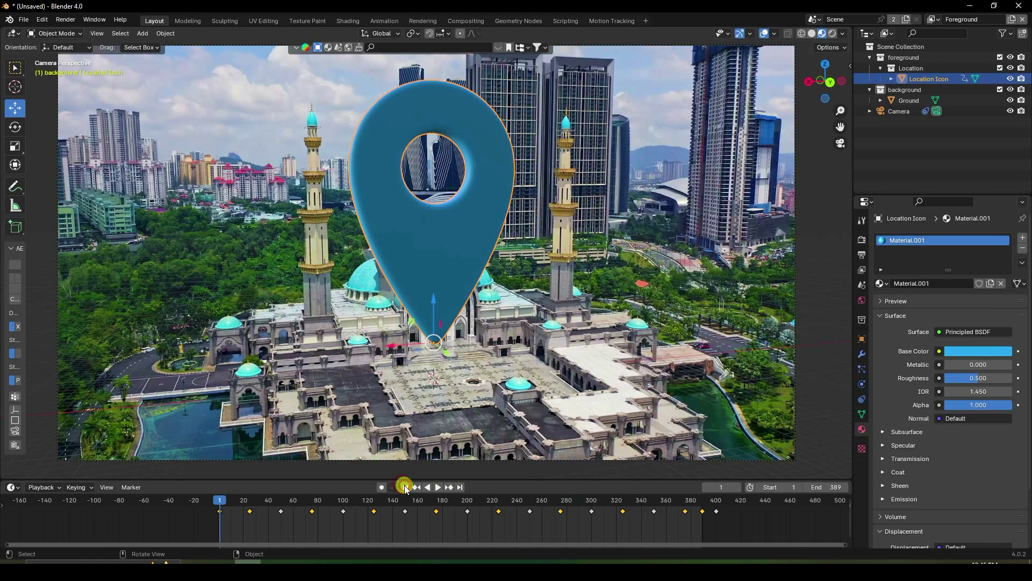
{"action": "left_click", "coordinate": [438, 487]}
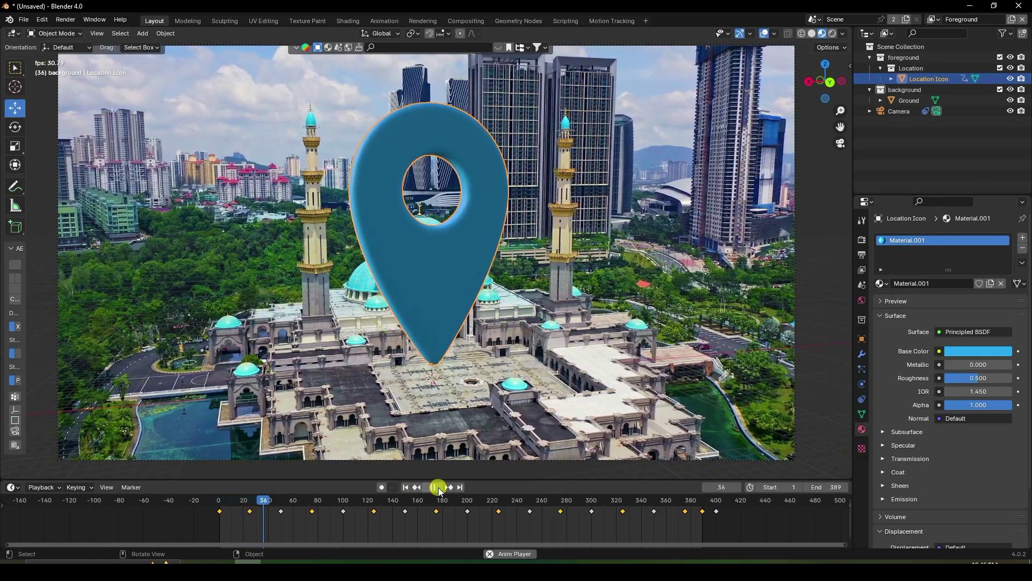
{"action": "left_click", "coordinate": [435, 487]}
{"action": "left_click", "coordinate": [404, 486]}
{"action": "middle_click_drag", "start_coordinate": [344, 409], "coordinate": [374, 366]}
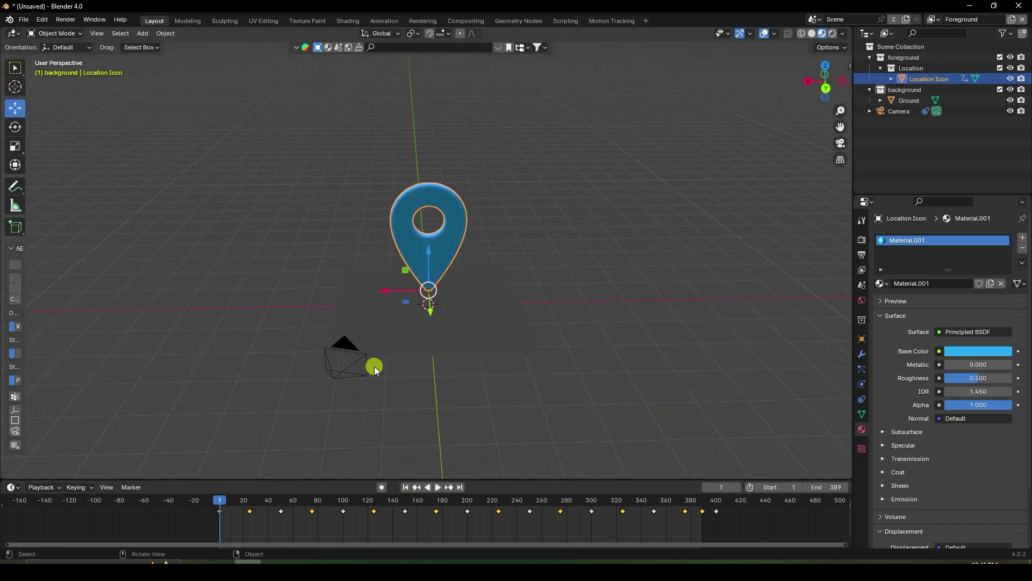
- Switch to Solid shading and scale the Ground plane up much larger
{"action": "left_click", "coordinate": [811, 34]}
{"action": "left_click", "coordinate": [143, 33]}
{"action": "mouse_move", "coordinate": [161, 46]}
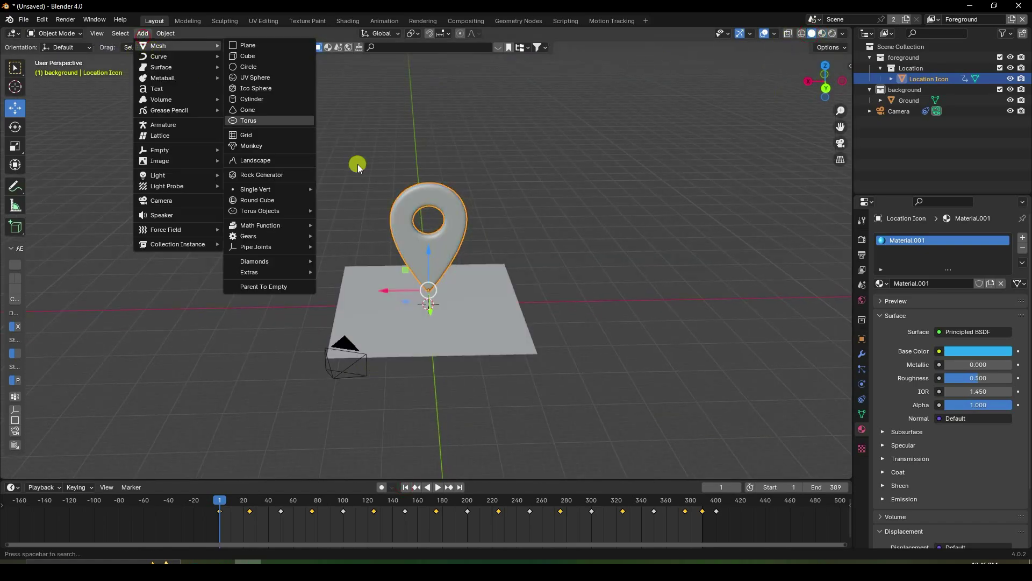
{"action": "left_click", "coordinate": [552, 269]}
{"action": "left_click", "coordinate": [479, 290]}
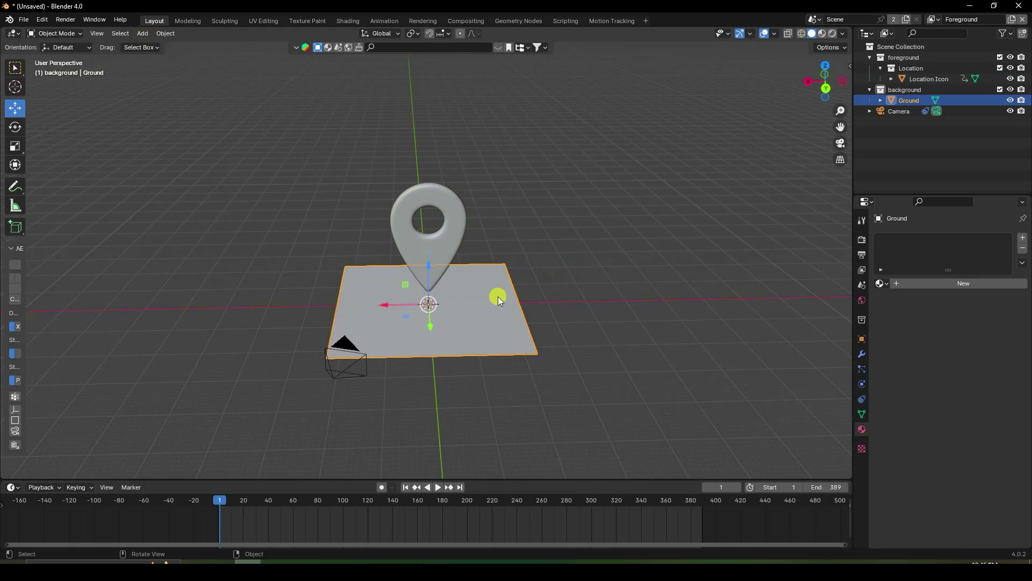
{"action": "key", "text": "s"}
{"action": "left_click", "coordinate": [693, 343]}
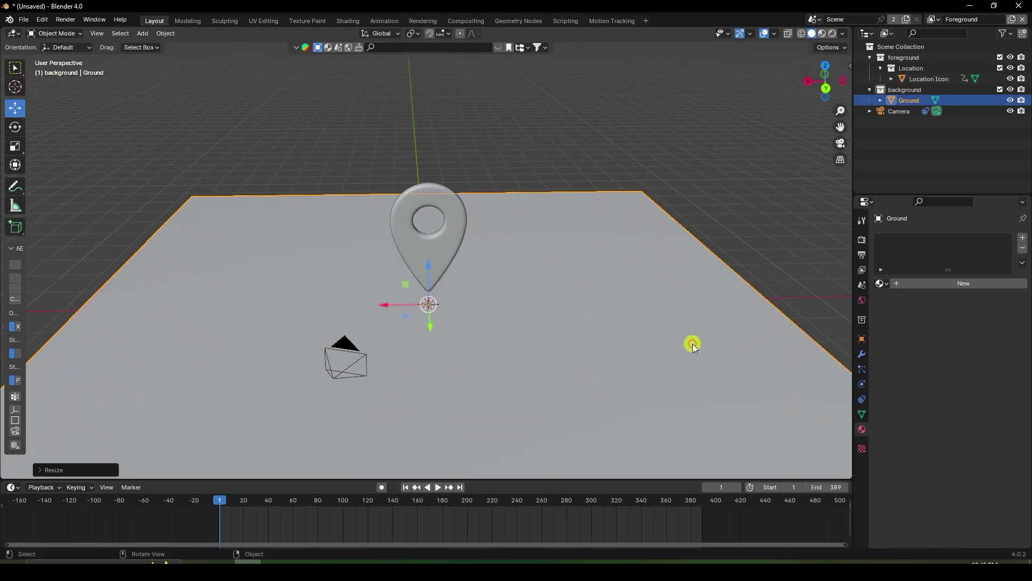
- Add a Sun light, raise it high above the ground and tilt its direction
{"action": "left_click", "coordinate": [143, 33]}
{"action": "mouse_move", "coordinate": [217, 175]}
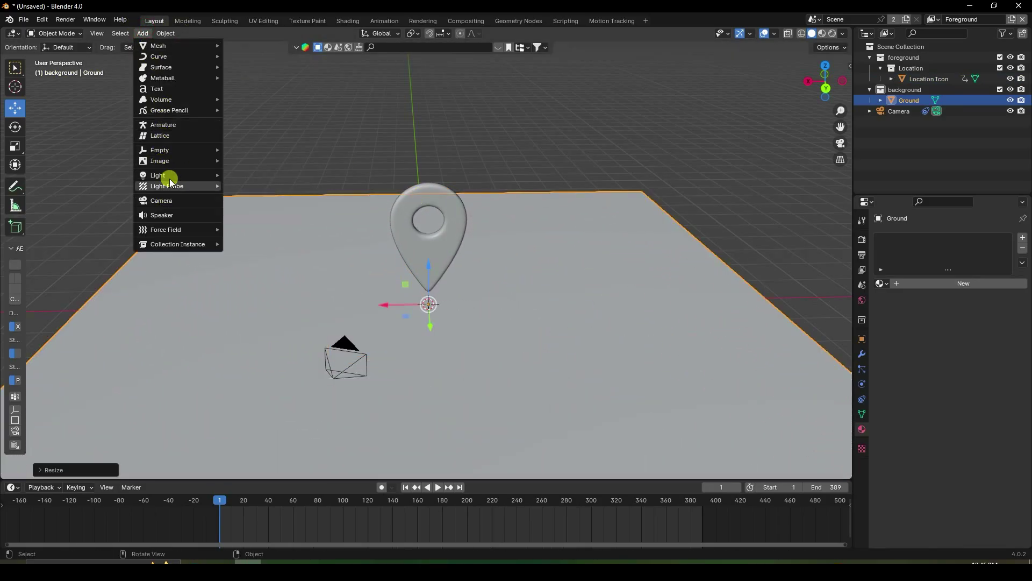
{"action": "left_click", "coordinate": [262, 186]}
{"action": "left_click_drag", "start_coordinate": [399, 295], "coordinate": [518, 210]}
{"action": "mouse_move", "coordinate": [519, 210]}
{"action": "middle_mouse_down"}
{"action": "mouse_move", "coordinate": [468, 266]}
{"action": "mouse_move", "coordinate": [472, 330]}
{"action": "mouse_move", "coordinate": [429, 357]}
{"action": "mouse_move", "coordinate": [468, 343]}
{"action": "mouse_move", "coordinate": [451, 344]}
{"action": "mouse_move", "coordinate": [490, 290]}
{"action": "mouse_move", "coordinate": [509, 223]}
{"action": "middle_mouse_up"}
{"action": "left_click_drag", "start_coordinate": [509, 224], "coordinate": [512, 76]}
{"action": "middle_click_drag", "start_coordinate": [511, 76], "coordinate": [427, 179]}
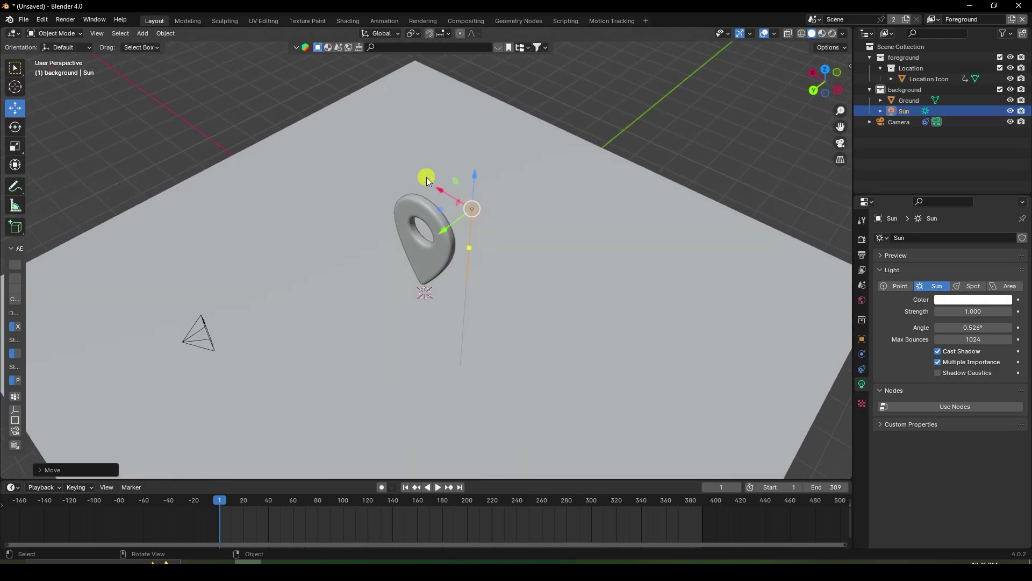
{"action": "left_click", "coordinate": [12, 125]}
{"action": "left_click_drag", "start_coordinate": [489, 195], "coordinate": [480, 230]}
{"action": "middle_click_drag", "start_coordinate": [480, 231], "coordinate": [443, 264]}
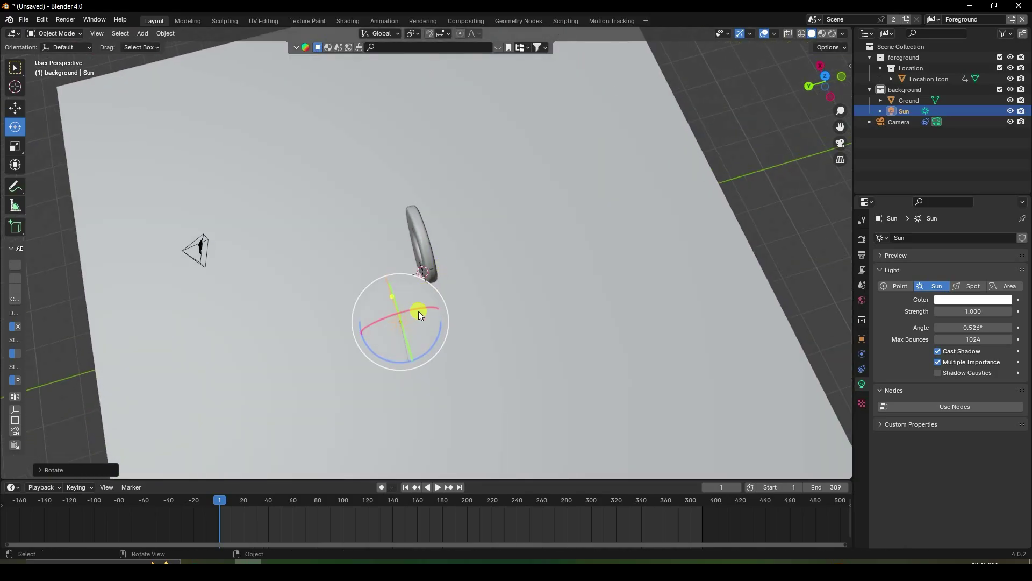
{"action": "left_click_drag", "start_coordinate": [418, 309], "coordinate": [408, 308]}
{"action": "middle_click_drag", "start_coordinate": [417, 310], "coordinate": [548, 245]}
{"action": "left_click", "coordinate": [15, 108]}
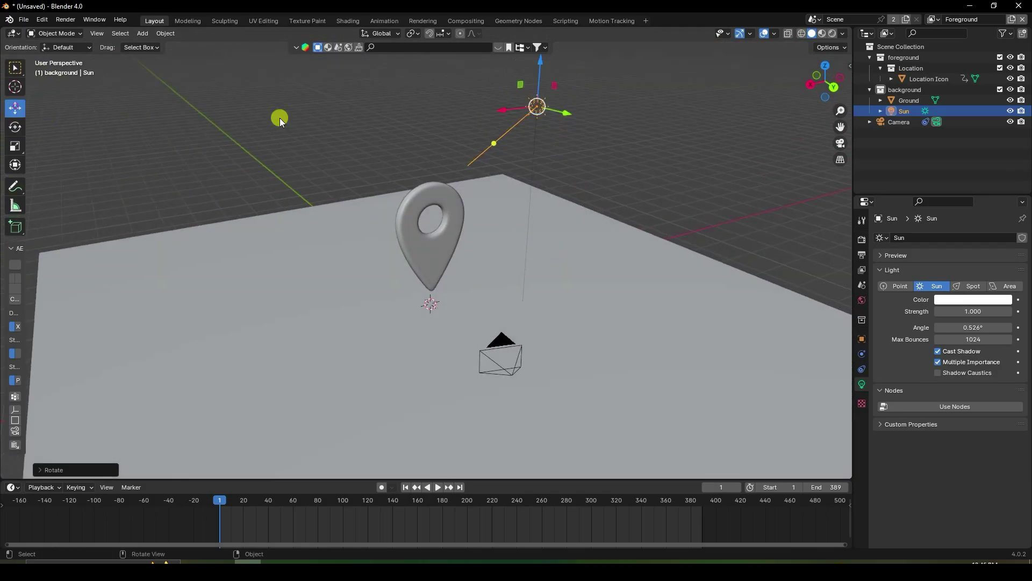
- Set the Sun's strength to 1.5 and its angle to 20°
{"action": "left_click", "coordinate": [905, 111]}
{"action": "left_click_drag", "start_coordinate": [964, 314], "coordinate": [965, 314]}
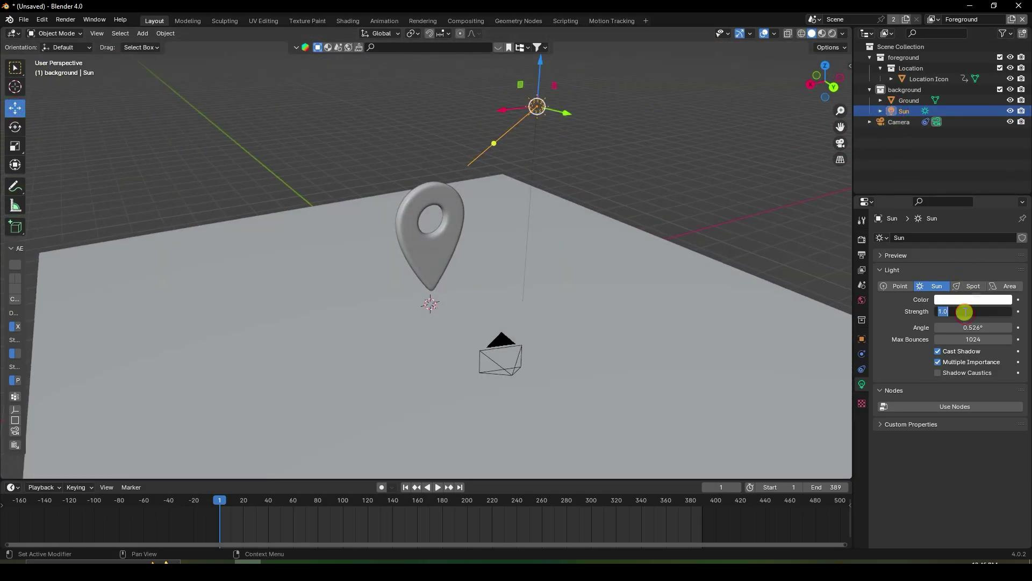
{"action": "type", "text": "1.5"}
{"action": "key", "text": "Return"}
{"action": "left_click", "coordinate": [969, 327]}
{"action": "type", "text": "20"}
{"action": "key", "text": "Return"}
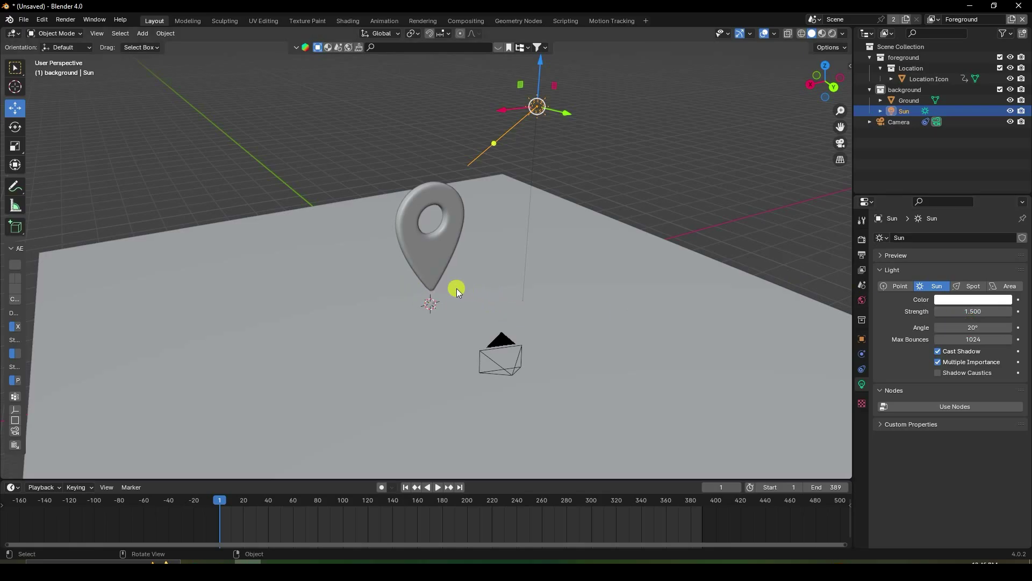
- Render frame 1 as an image, inspect the sunlit pin, then close the render window
{"action": "left_click", "coordinate": [80, 21]}
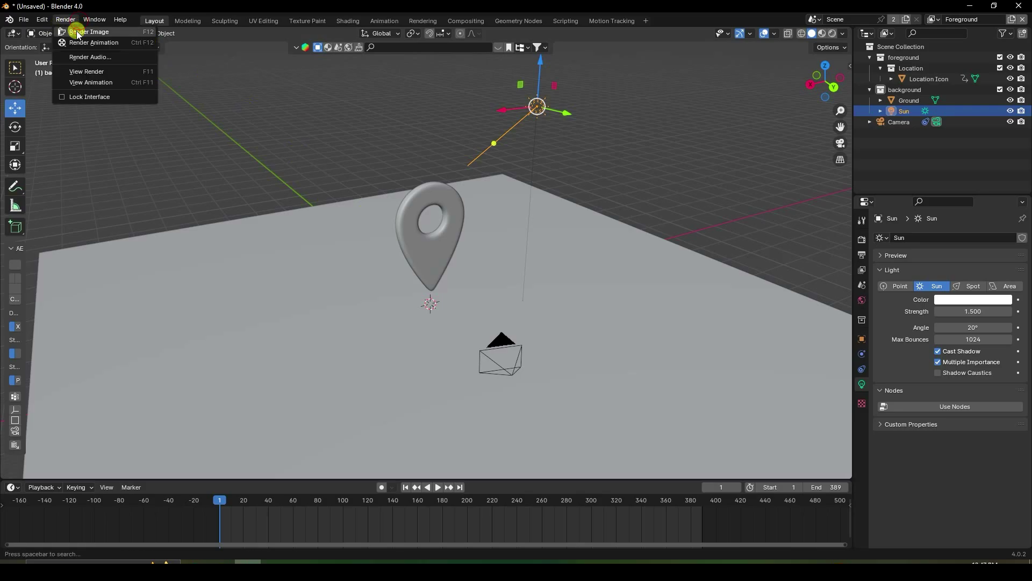
{"action": "left_click", "coordinate": [76, 28]}
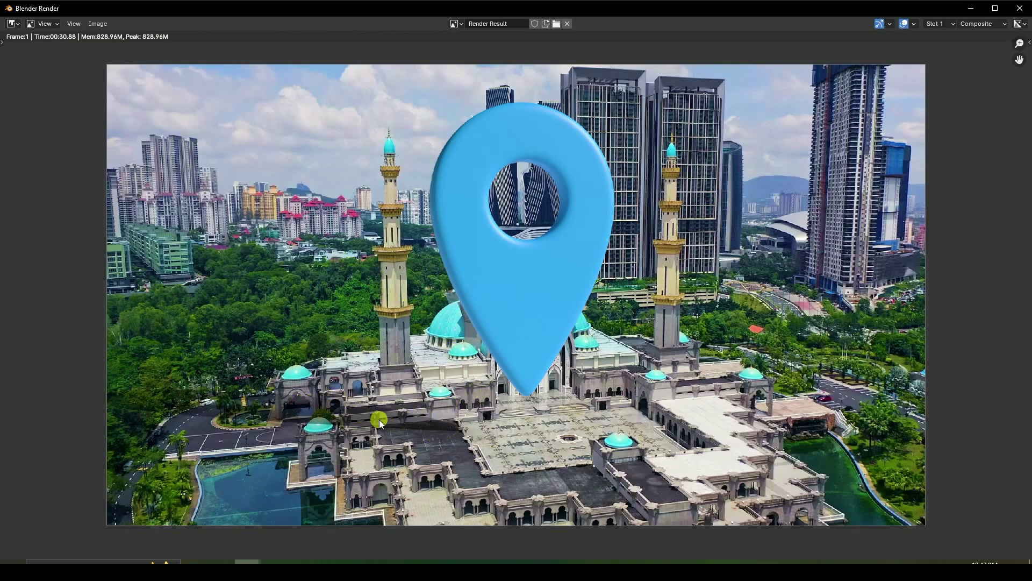
{"action": "scroll", "coordinate": [510, 338], "scroll_direction": "up", "scroll_amount": 1}
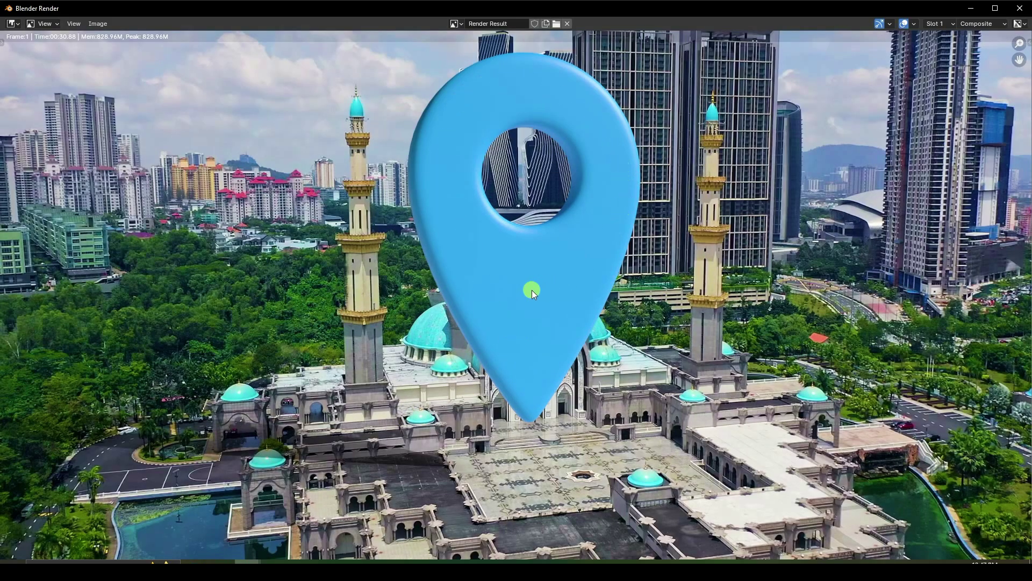
{"action": "left_click", "coordinate": [1020, 8]}
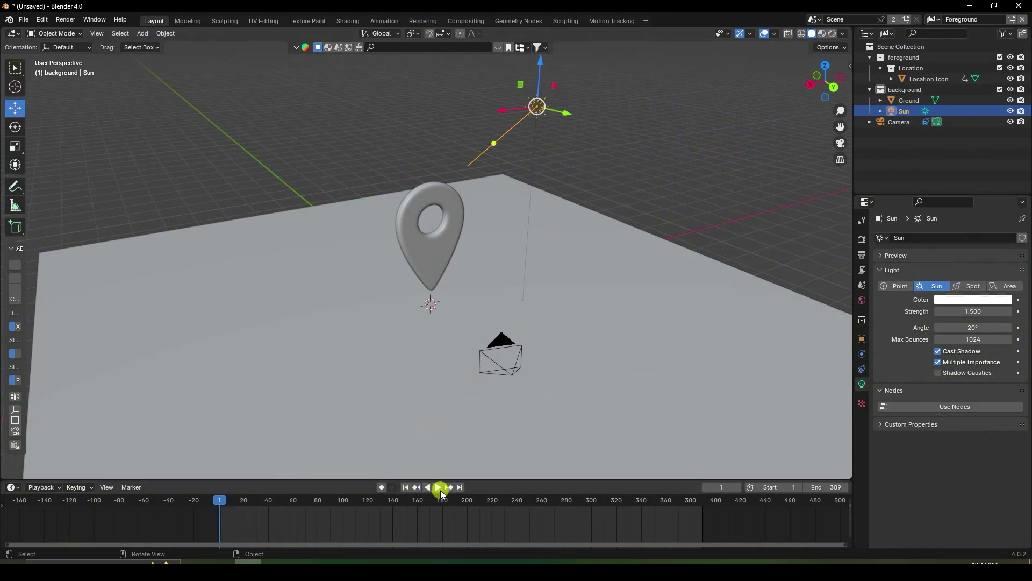
- Move the playhead to frame 25, deselect the Sun and add a Text object
{"action": "left_click_drag", "start_coordinate": [224, 501], "coordinate": [250, 508]}
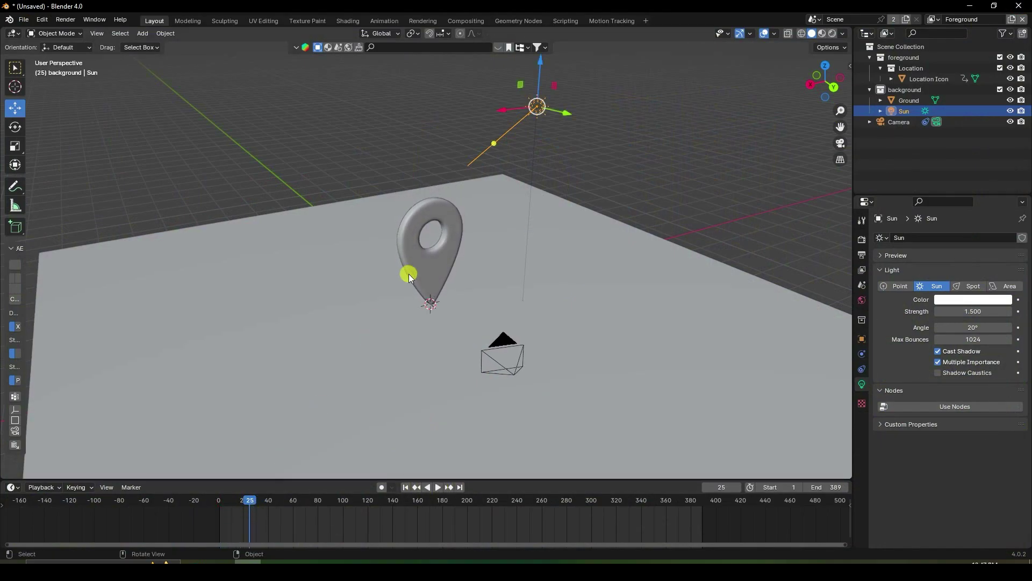
{"action": "left_click", "coordinate": [883, 152]}
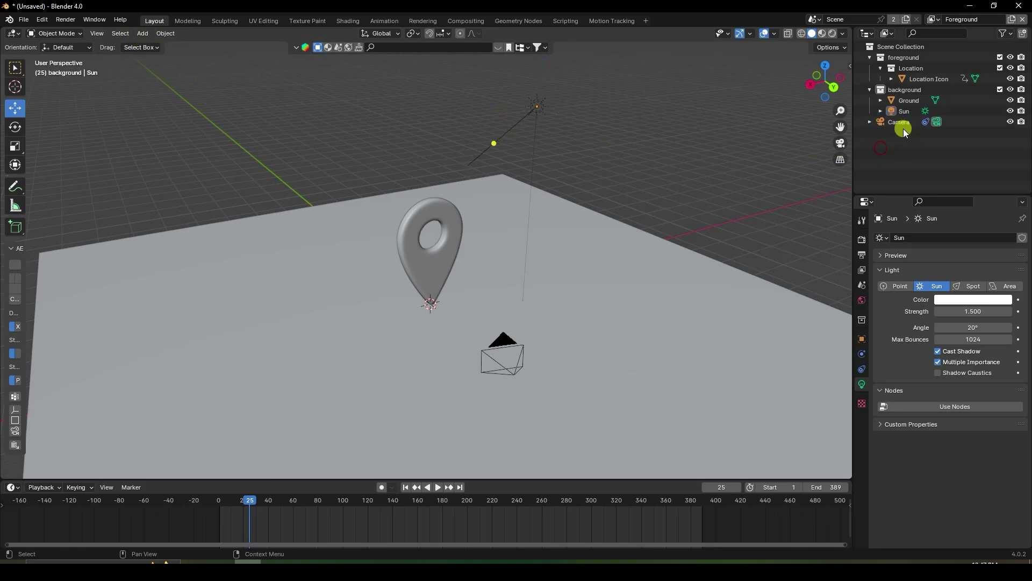
{"action": "left_click", "coordinate": [145, 34]}
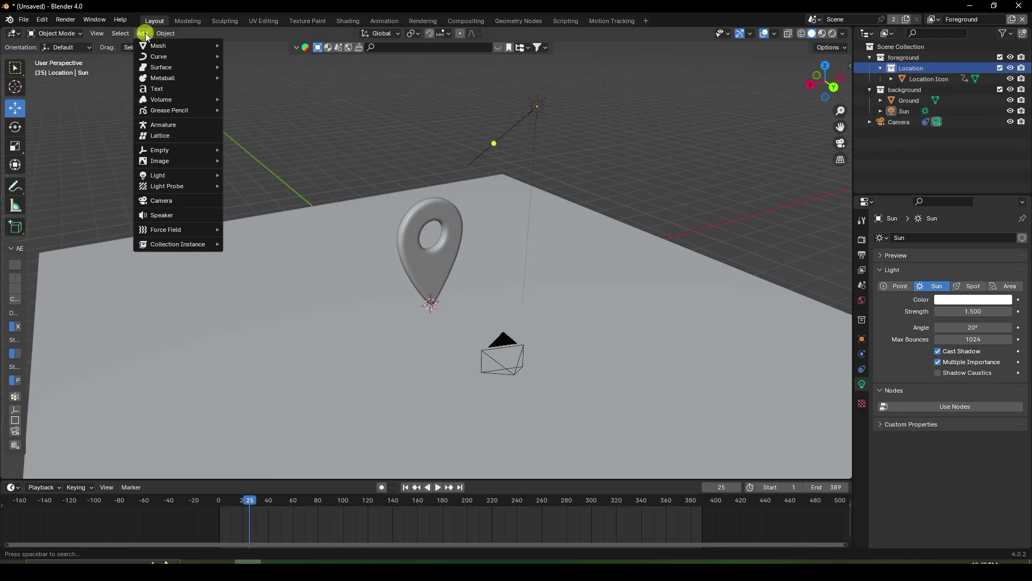
{"action": "mouse_move", "coordinate": [169, 154]}
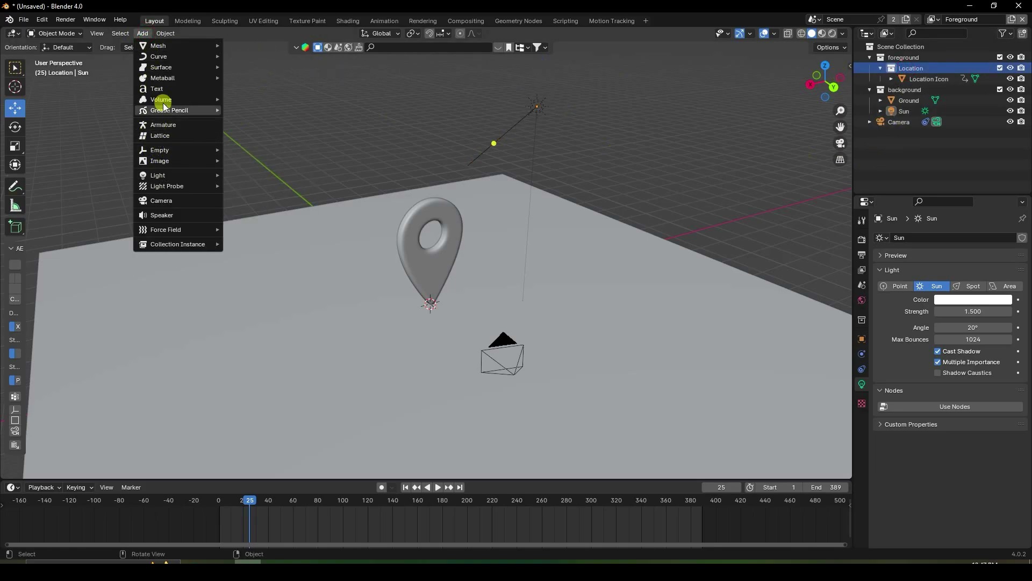
{"action": "left_click", "coordinate": [165, 88]}
{"action": "middle_click_drag", "start_coordinate": [434, 174], "coordinate": [511, 286]}
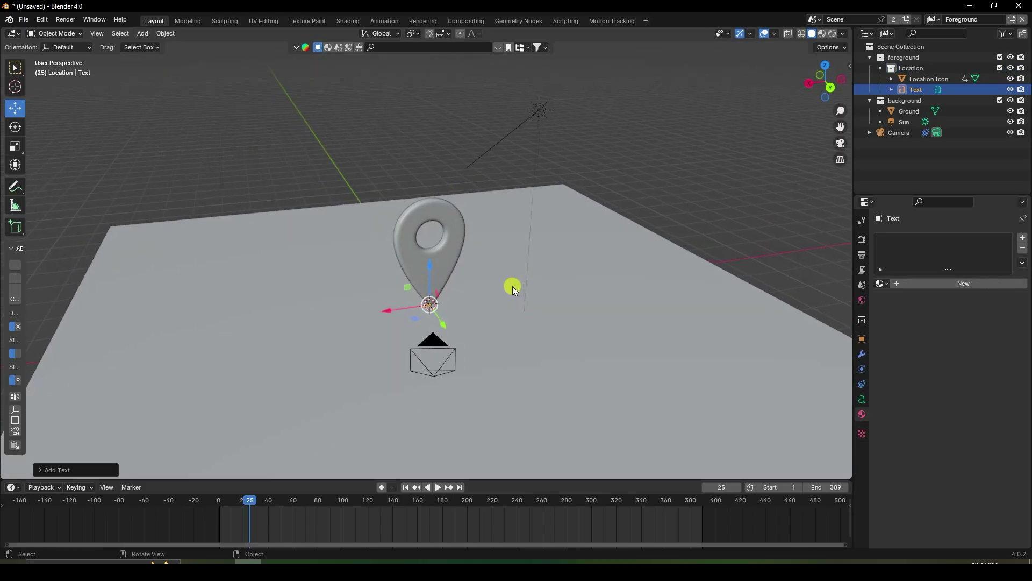
- Enlarge the text object in two scaling passes
{"action": "key", "text": "s"}
{"action": "left_click", "coordinate": [732, 284]}
{"action": "key", "text": "s"}
{"action": "left_click", "coordinate": [657, 281]}
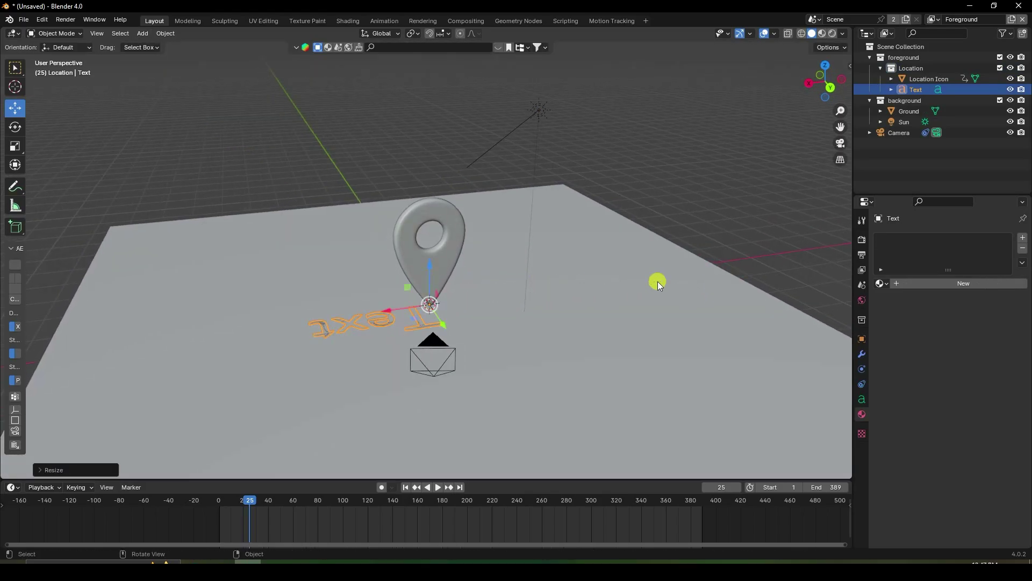
- Rotate the text -180° around Z and -90° around X so it stands upright
{"action": "left_click", "coordinate": [16, 145]}
{"action": "left_click", "coordinate": [15, 127]}
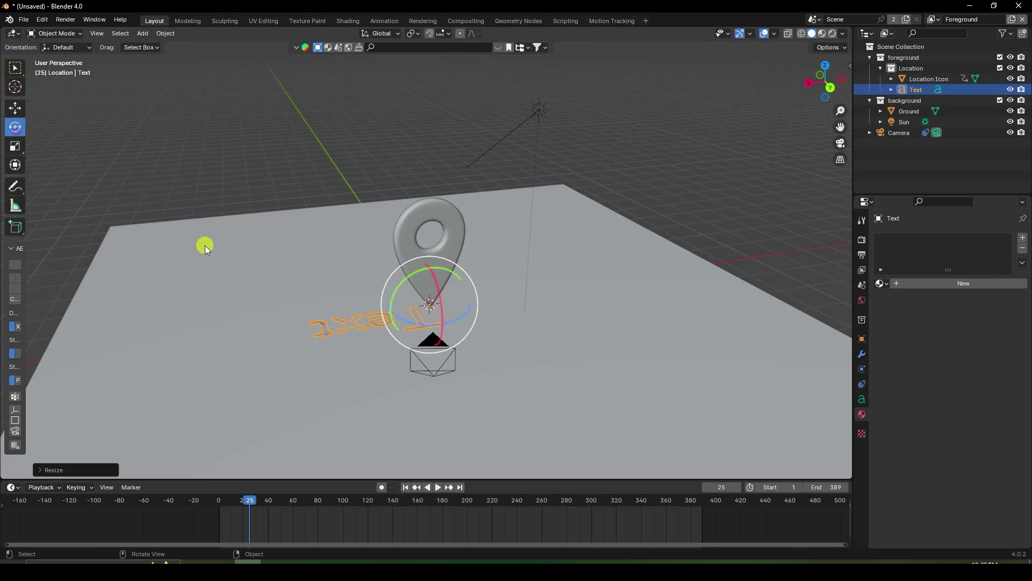
{"action": "left_click_drag", "start_coordinate": [457, 314], "coordinate": [386, 271]}
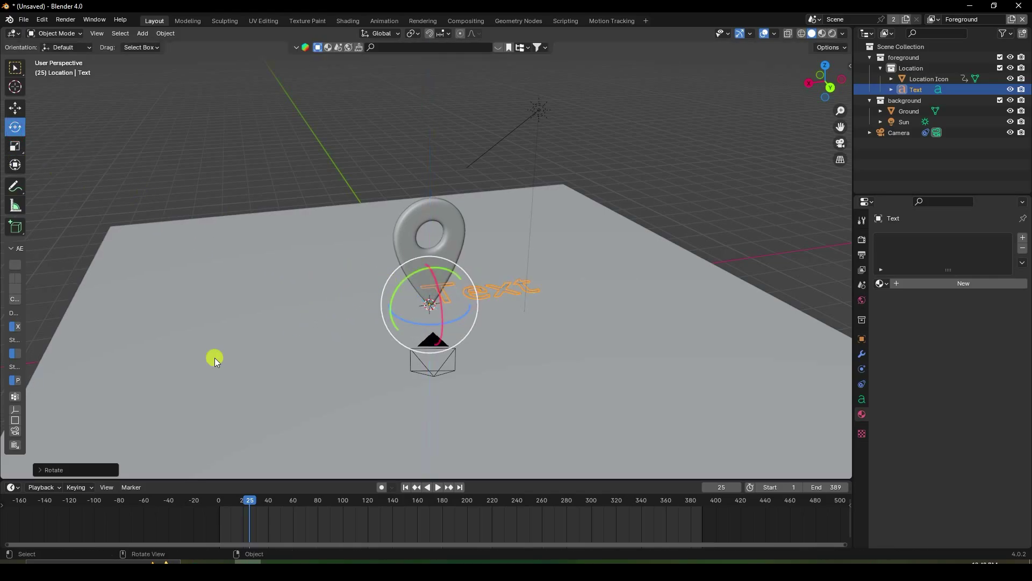
{"action": "left_click", "coordinate": [75, 469]}
{"action": "left_click", "coordinate": [142, 421]}
{"action": "type", "text": "-18"}
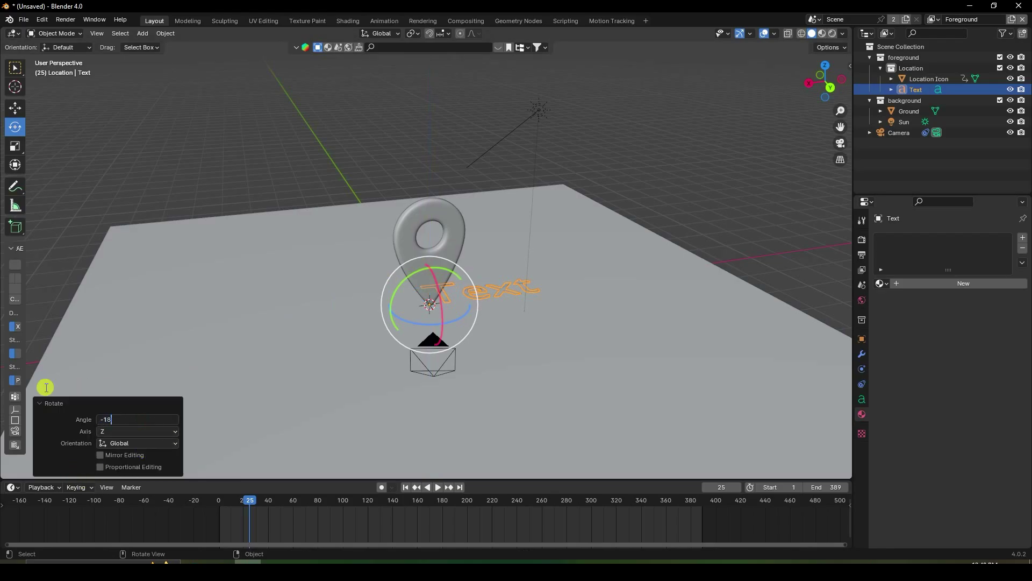
{"action": "type", "text": "0"}
{"action": "key", "text": "Return"}
{"action": "mouse_move", "coordinate": [434, 284]}
{"action": "left_mouse_down"}
{"action": "mouse_move", "coordinate": [440, 304]}
{"action": "mouse_move", "coordinate": [422, 296]}
{"action": "left_mouse_up"}
{"action": "left_click", "coordinate": [115, 420]}
{"action": "type", "text": "-90"}
{"action": "key", "text": "Return"}
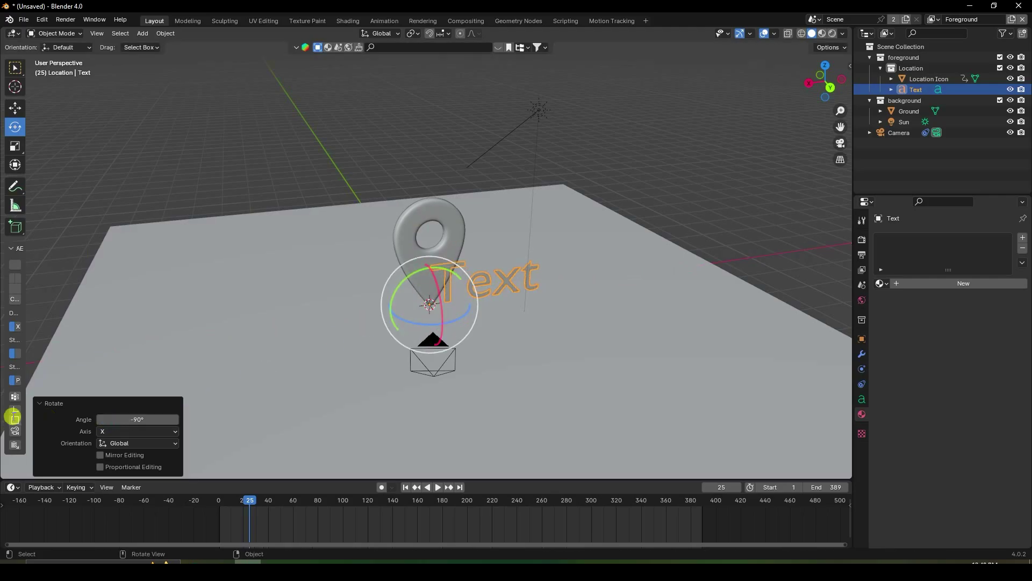
{"action": "left_click", "coordinate": [14, 109]}
- Scale the text about 2.1 times and replace the word 'Text' with 'BLENDER'
{"action": "key", "text": "s"}
{"action": "left_click", "coordinate": [587, 260]}
{"action": "middle_click_drag", "start_coordinate": [587, 261], "coordinate": [382, 307]}
{"action": "key", "text": "Tab"}
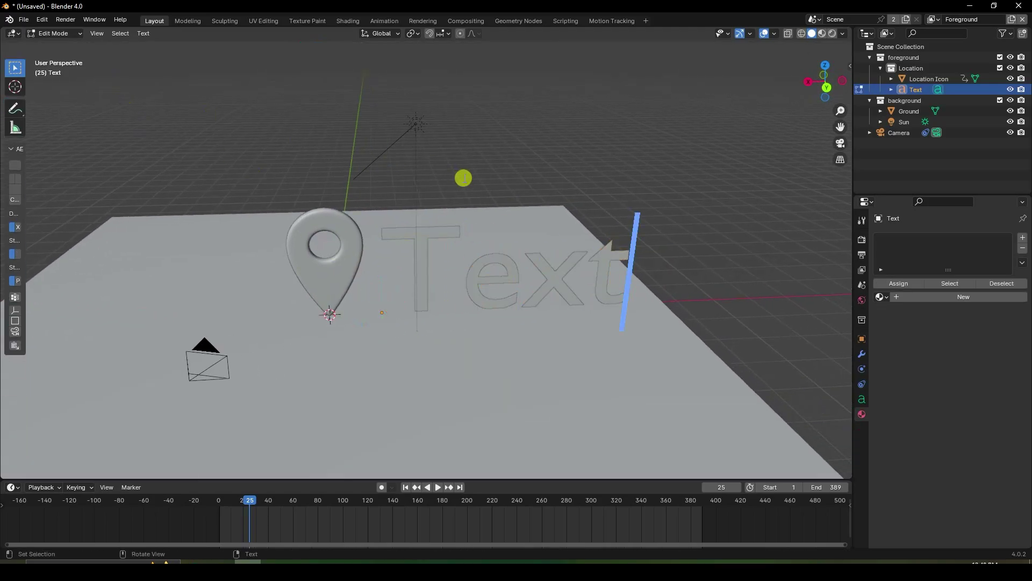
{"action": "key", "text": "BackSpace"}
{"action": "key", "text": "BackSpace"}
{"action": "key", "text": "BackSpace"}
{"action": "key", "text": "BackSpace"}
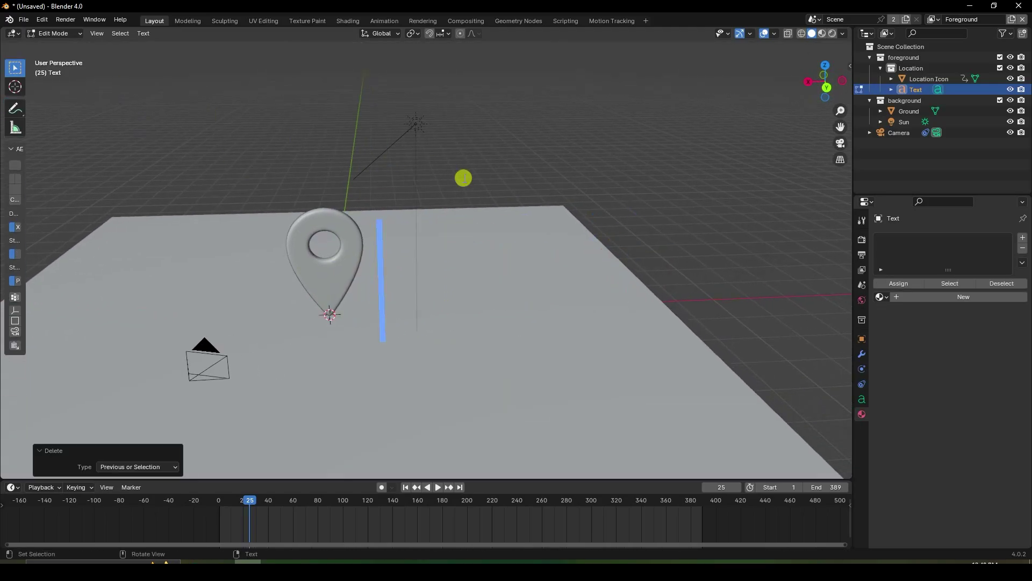
{"action": "type", "text": "BLENDER"}
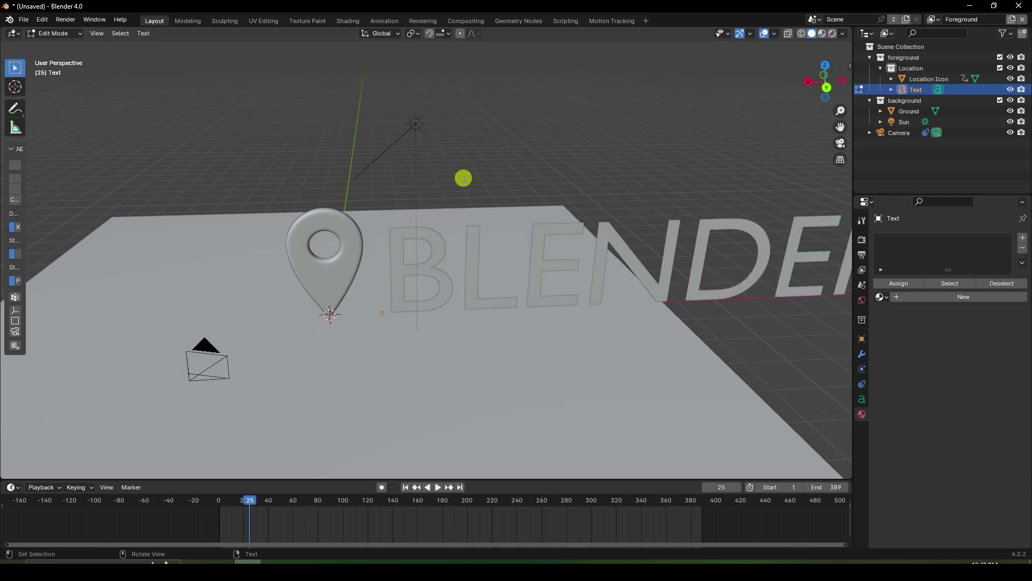
{"action": "key", "text": "Tab"}
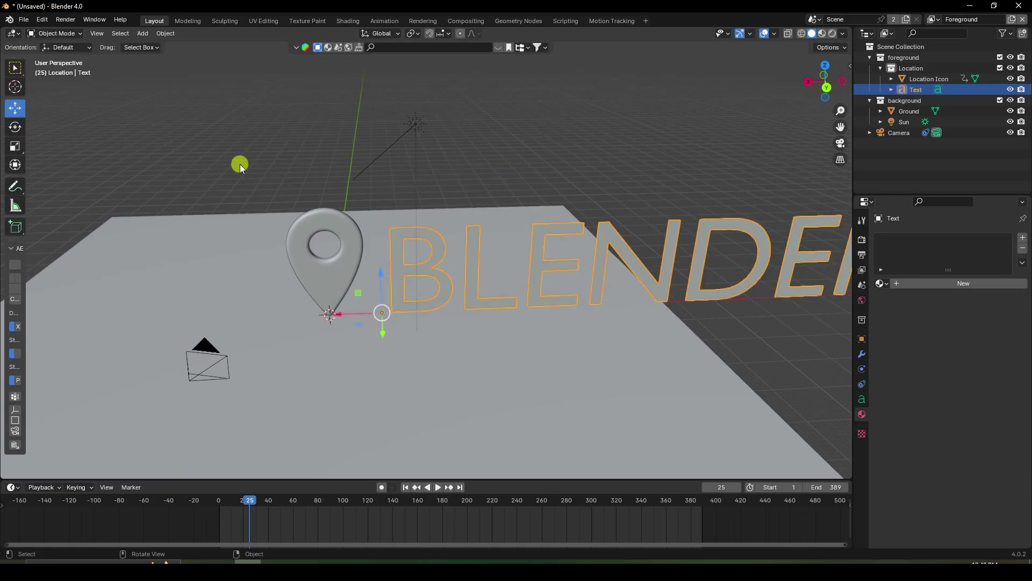
- Set the text's horizontal paragraph alignment to Center
{"action": "left_click", "coordinate": [862, 400]}
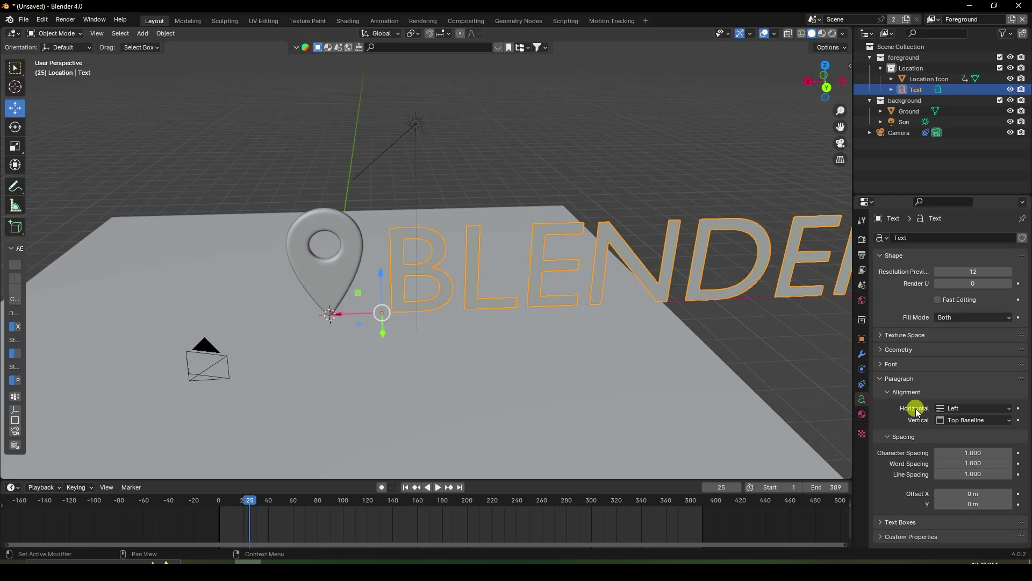
{"action": "left_click", "coordinate": [952, 409]}
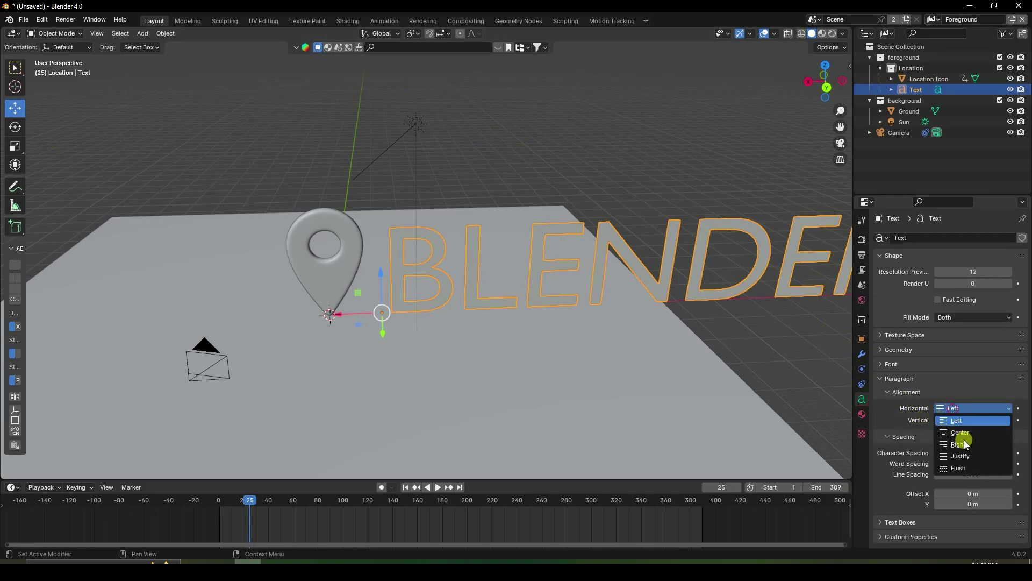
{"action": "left_click", "coordinate": [966, 431]}
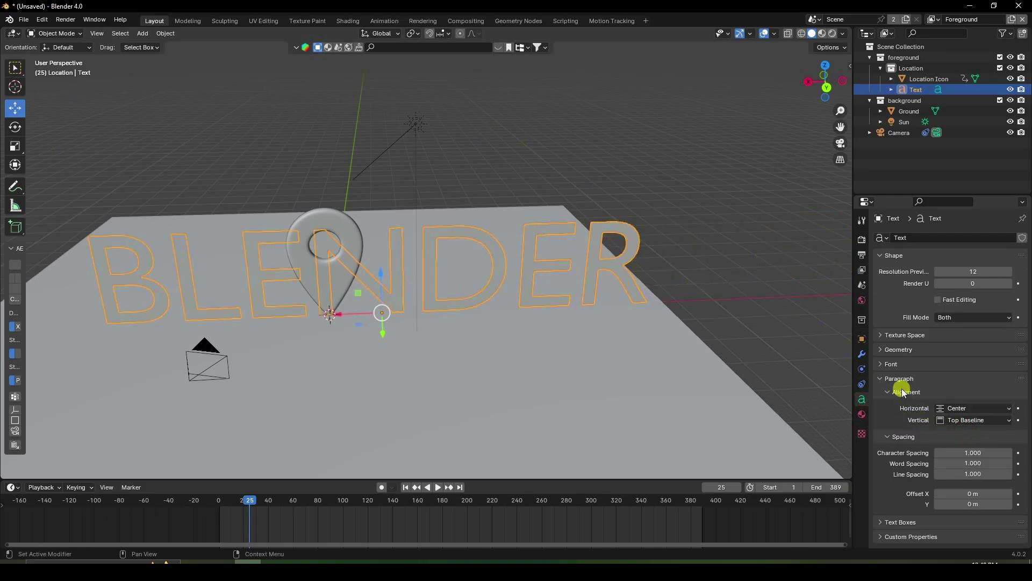
- Change the text's regular font to Impact Regular
{"action": "left_click", "coordinate": [885, 364]}
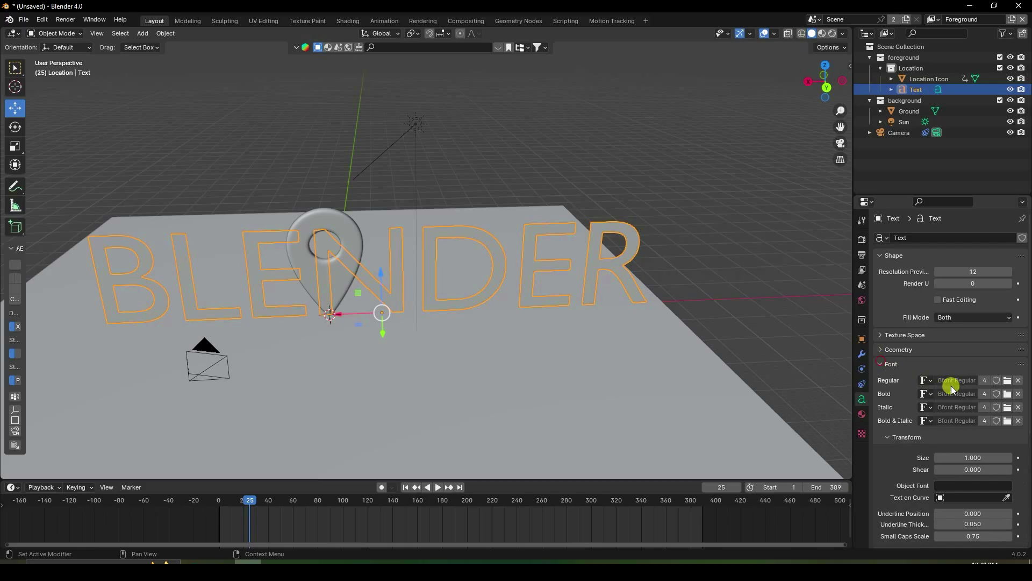
{"action": "left_click", "coordinate": [1008, 380]}
{"action": "scroll", "coordinate": [415, 337], "scroll_direction": "down", "scroll_amount": 6}
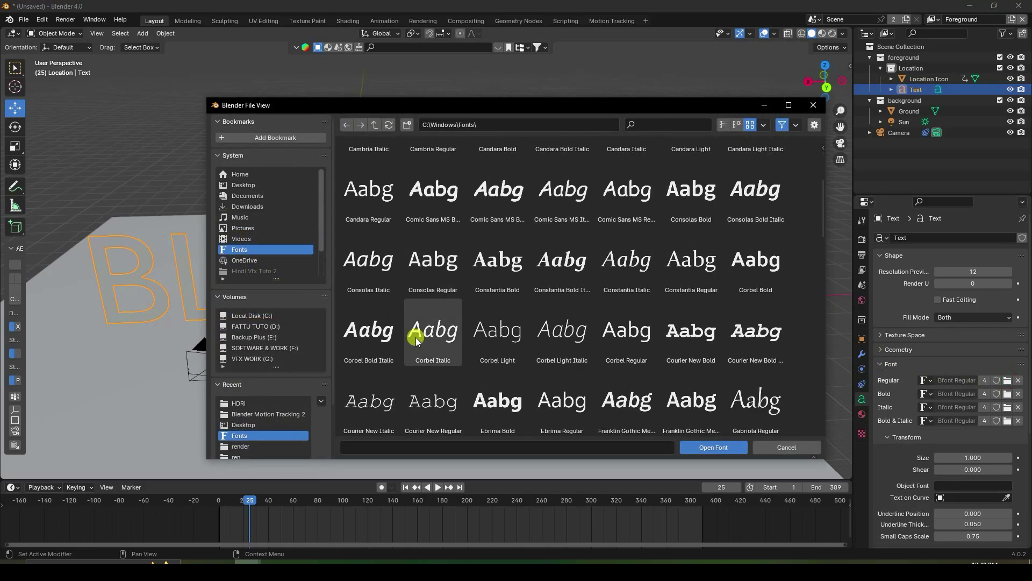
{"action": "scroll", "coordinate": [416, 340], "scroll_direction": "down", "scroll_amount": 1}
{"action": "double_click", "coordinate": [367, 300]}
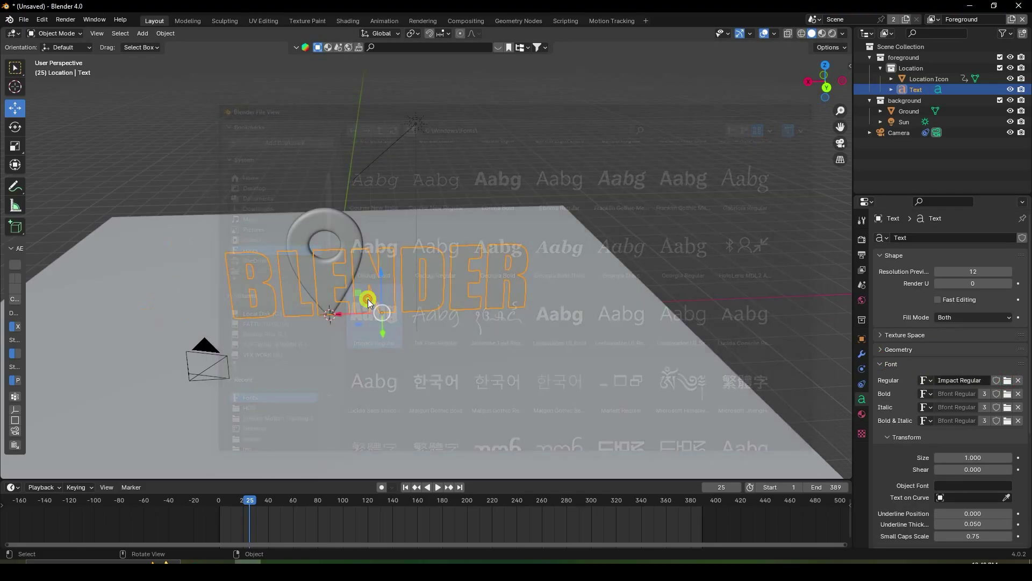
- Slide the BLENDER text along X to -34.628 m
{"action": "left_click_drag", "start_coordinate": [353, 320], "coordinate": [488, 318]}
{"action": "middle_click_drag", "start_coordinate": [488, 317], "coordinate": [513, 324]}
{"action": "scroll", "coordinate": [512, 322], "scroll_direction": "up", "scroll_amount": 2}
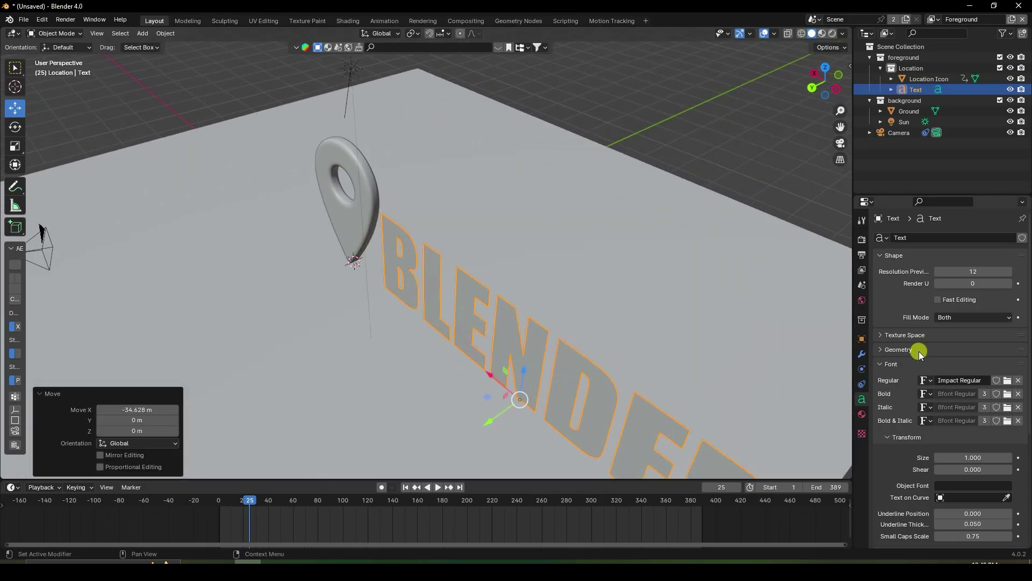
- Set the text's geometry extrusion to 0.05 m
{"action": "left_click", "coordinate": [890, 350]}
{"action": "left_click", "coordinate": [1010, 378]}
{"action": "left_click", "coordinate": [1011, 378]}
{"action": "left_click", "coordinate": [1012, 378]}
{"action": "left_click", "coordinate": [1012, 379]}
{"action": "left_click", "coordinate": [1012, 378]}
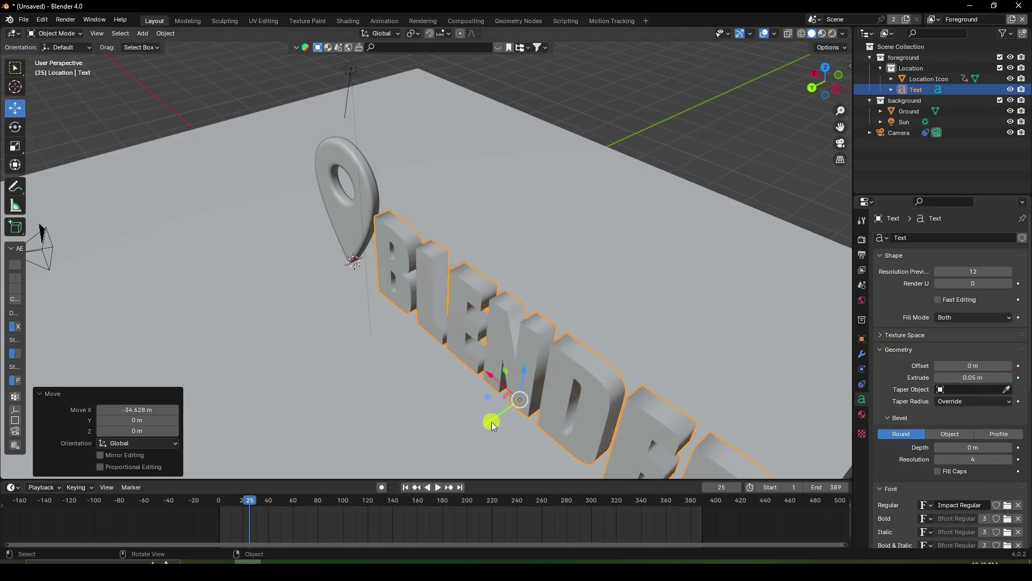
- Reposition the text along Y and Z so it sits behind the pin in the camera view
{"action": "left_click_drag", "start_coordinate": [492, 421], "coordinate": [564, 392]}
{"action": "middle_click_drag", "start_coordinate": [565, 392], "coordinate": [595, 323]}
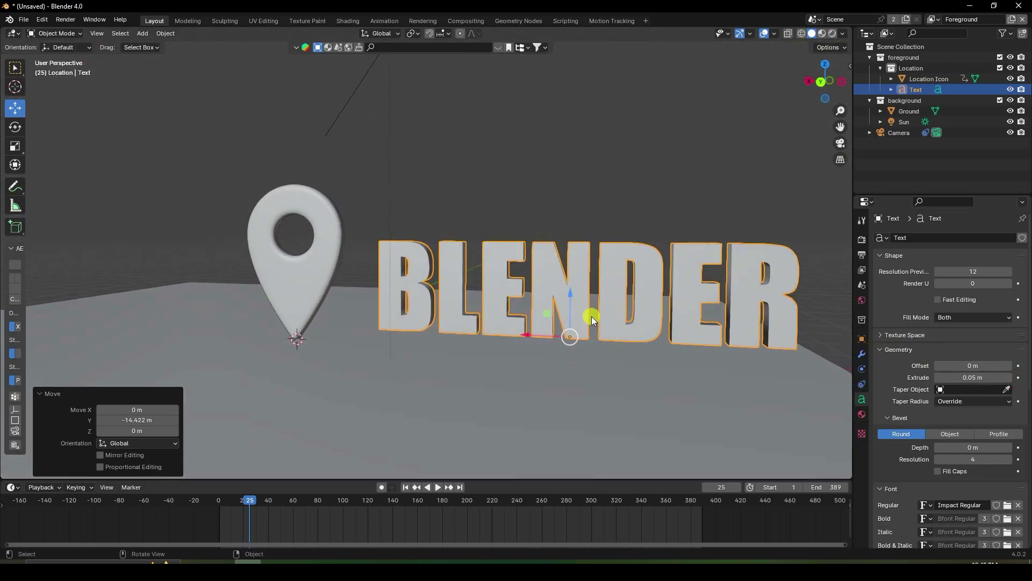
{"action": "key", "text": "KP_0"}
{"action": "scroll", "coordinate": [534, 294], "scroll_direction": "down", "scroll_amount": 4}
{"action": "left_click_drag", "start_coordinate": [538, 255], "coordinate": [396, 232]}
{"action": "scroll", "coordinate": [395, 231], "scroll_direction": "up", "scroll_amount": 3}
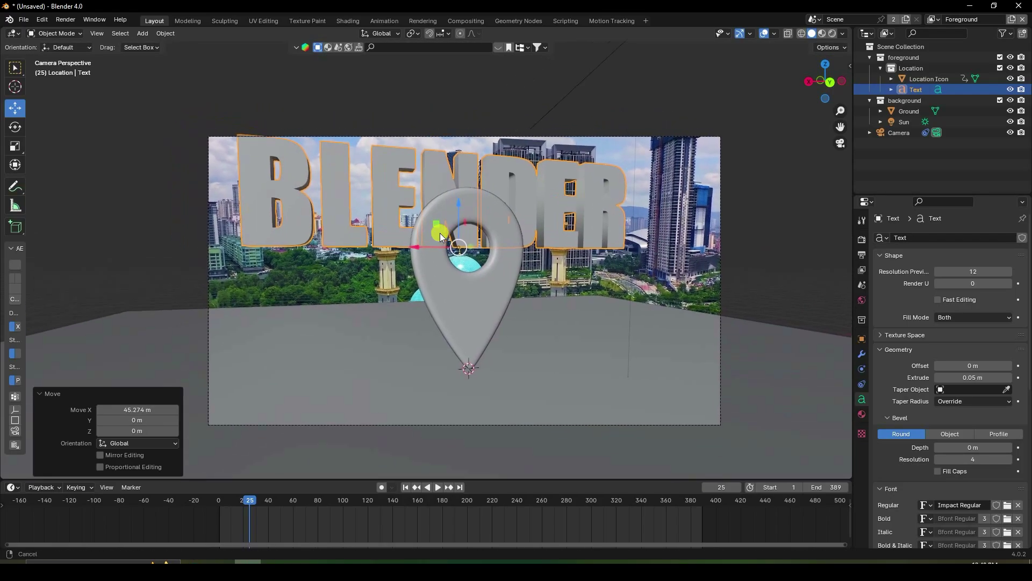
{"action": "scroll", "coordinate": [441, 237], "scroll_direction": "up", "scroll_amount": 1}
{"action": "middle_click_drag", "start_coordinate": [502, 219], "coordinate": [489, 296]}
{"action": "left_click_drag", "start_coordinate": [435, 241], "coordinate": [403, 230]}
{"action": "mouse_move", "coordinate": [403, 231]}
{"action": "middle_mouse_down"}
{"action": "mouse_move", "coordinate": [357, 222]}
{"action": "mouse_move", "coordinate": [388, 234]}
{"action": "middle_mouse_up"}
{"action": "key", "text": "KP_0"}
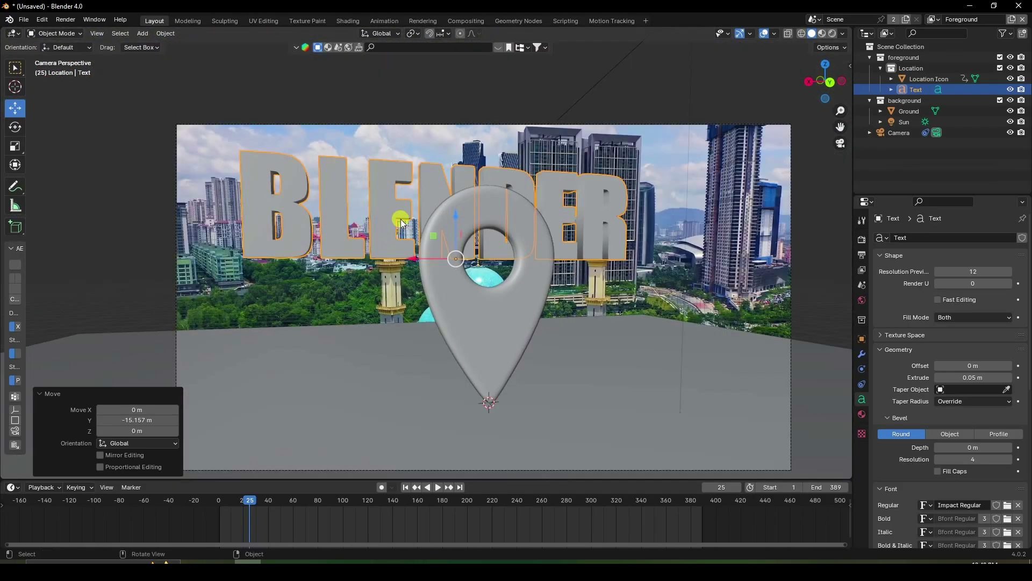
{"action": "left_click_drag", "start_coordinate": [459, 211], "coordinate": [462, 225]}
- Scale the BLENDER text up to 37.640 and nudge it sideways along X
{"action": "key", "text": "s"}
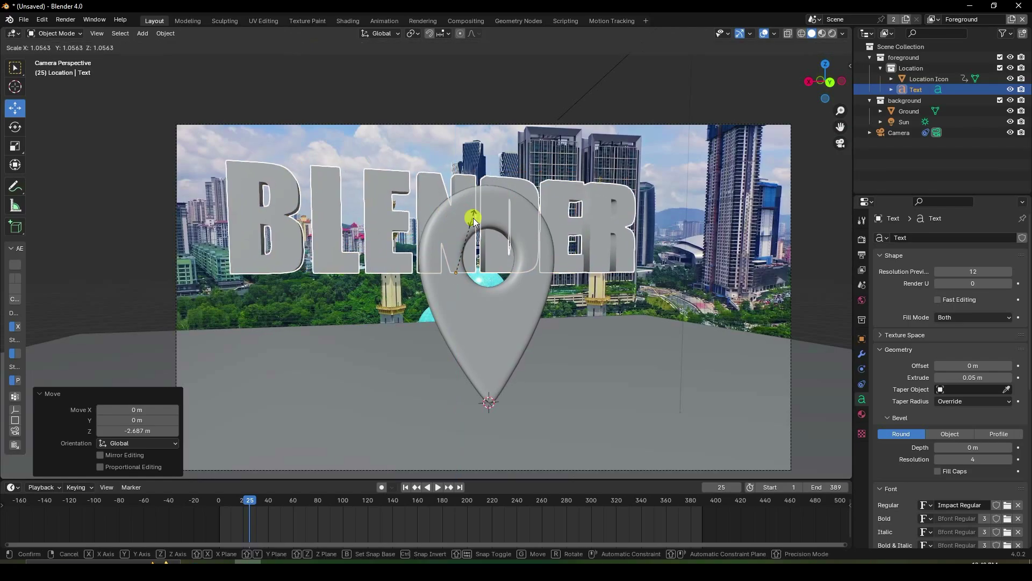
{"action": "left_click", "coordinate": [483, 217]}
{"action": "left_click_drag", "start_coordinate": [423, 269], "coordinate": [472, 260]}
{"action": "middle_click_drag", "start_coordinate": [472, 260], "coordinate": [486, 312]}
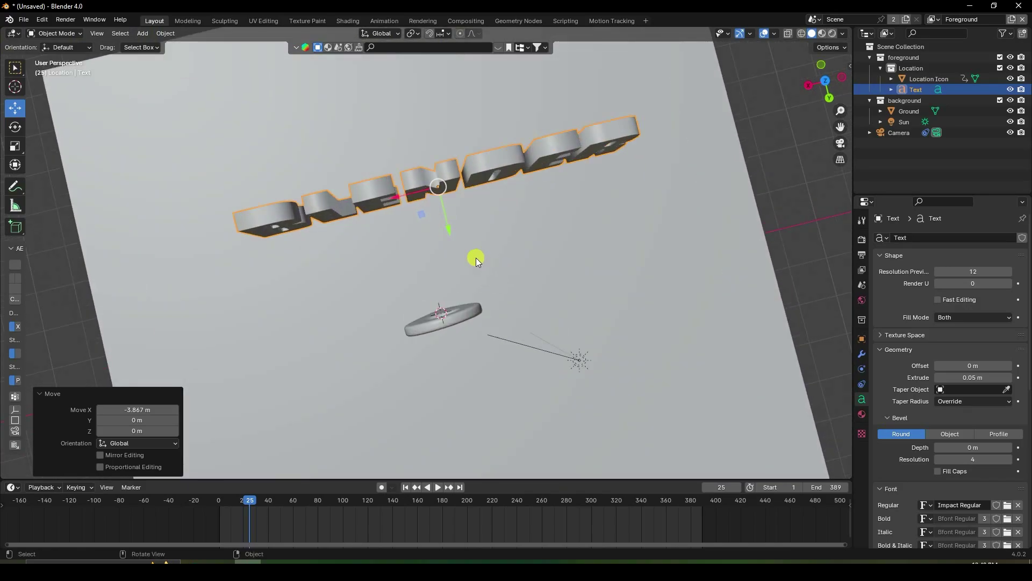
- Set the text's Z rotation to 186° from top view, then return to the camera view
{"action": "key", "text": "KP_7"}
{"action": "left_click", "coordinate": [494, 320]}
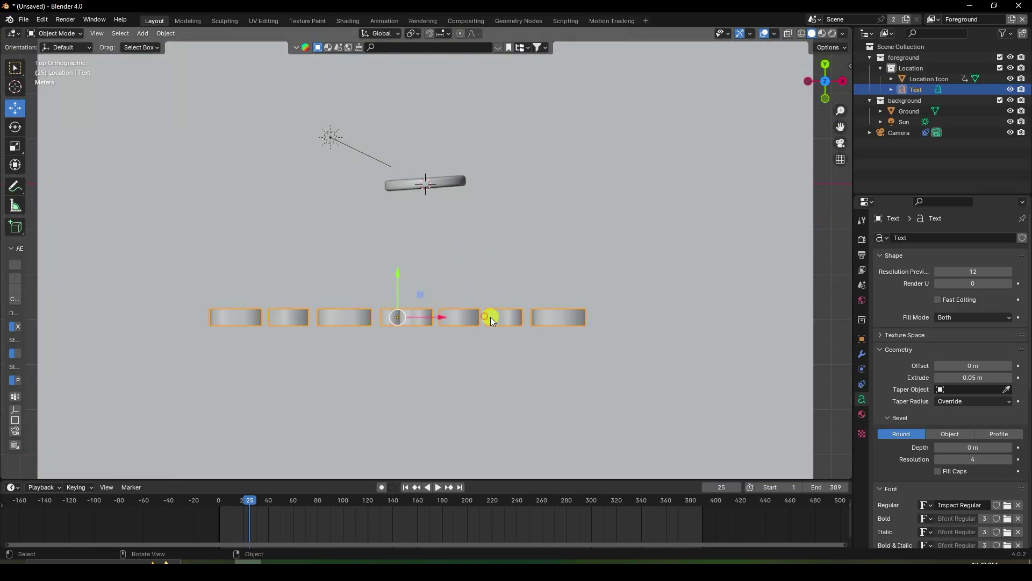
{"action": "left_click", "coordinate": [862, 339]}
{"action": "left_click_drag", "start_coordinate": [993, 327], "coordinate": [998, 330]}
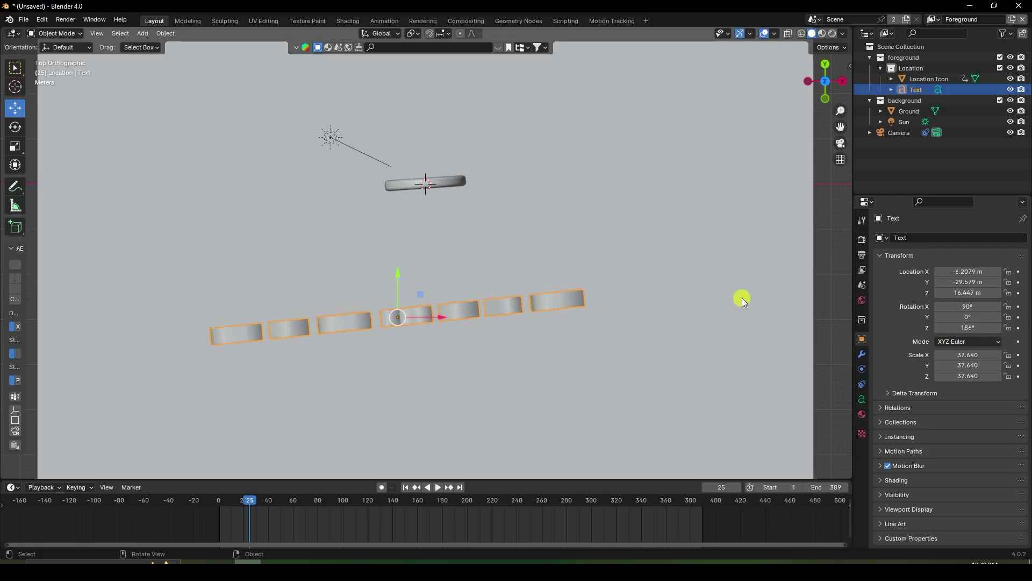
{"action": "key", "text": "KP_0"}
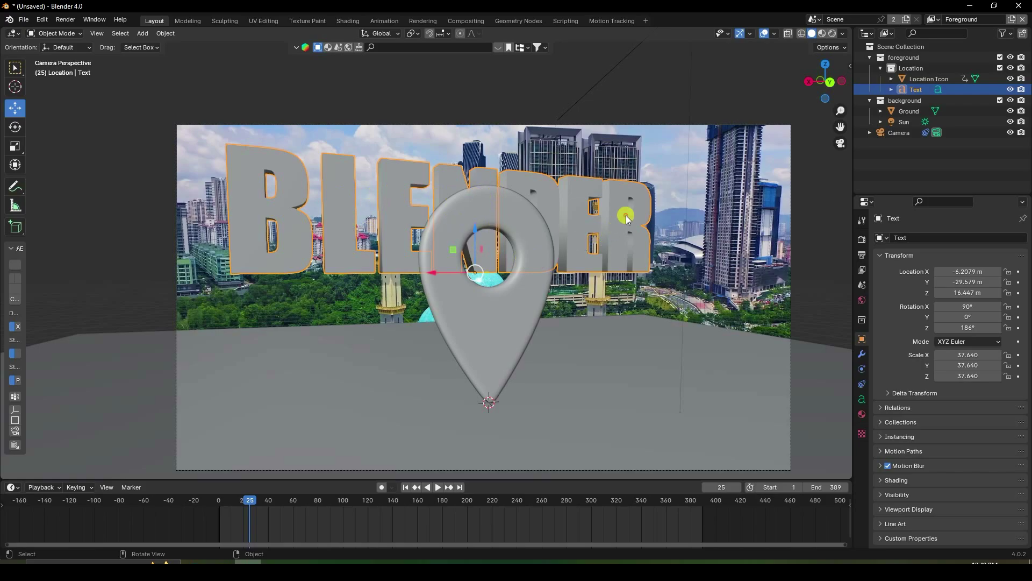
- Give the text a new Material.002 with a red Base Color and open the Render menu
{"action": "left_click", "coordinate": [862, 414]}
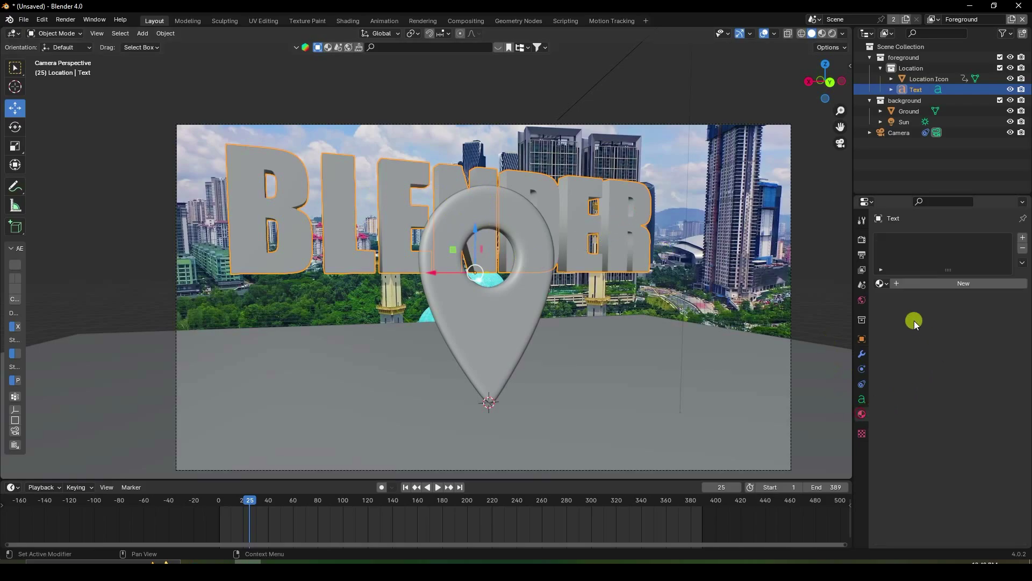
{"action": "left_click", "coordinate": [916, 286]}
{"action": "left_click", "coordinate": [955, 349]}
{"action": "left_click_drag", "start_coordinate": [944, 232], "coordinate": [946, 267]}
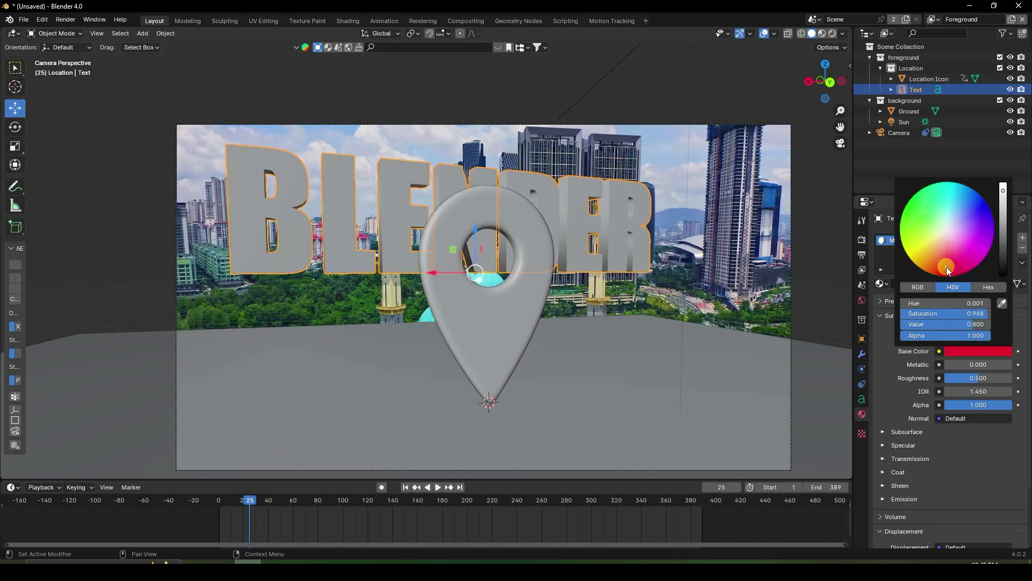
{"action": "left_click", "coordinate": [885, 159]}
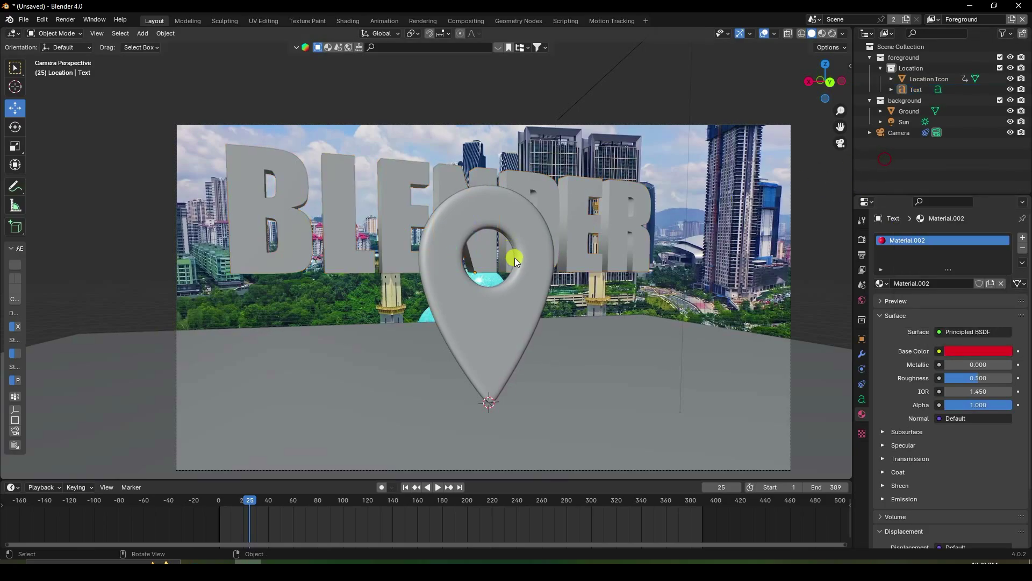
{"action": "left_click", "coordinate": [64, 24]}
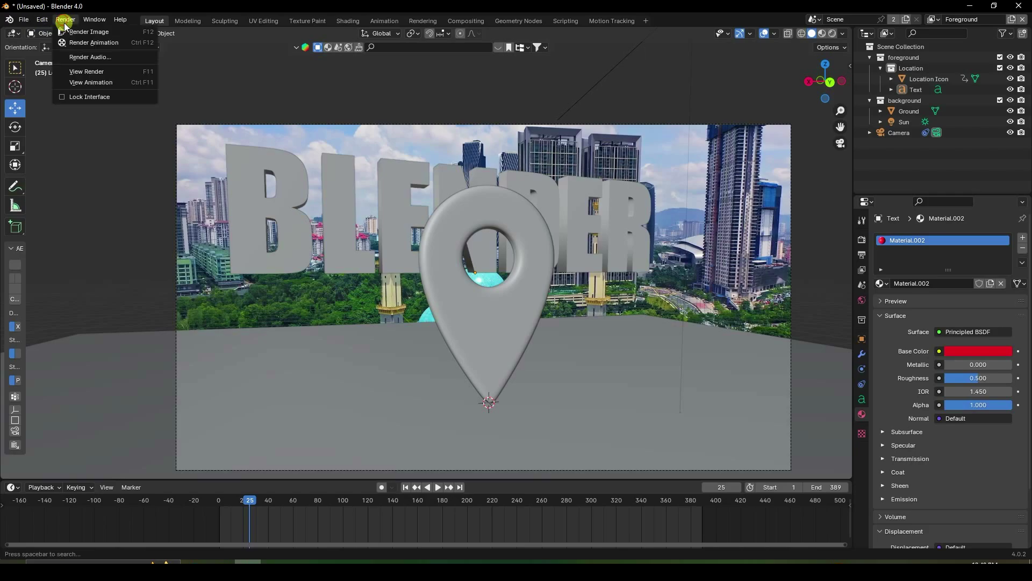
- Render frame 25 and inspect the red BLENDER text behind the blue pin
{"action": "left_click", "coordinate": [78, 25]}
{"action": "left_click", "coordinate": [80, 32]}
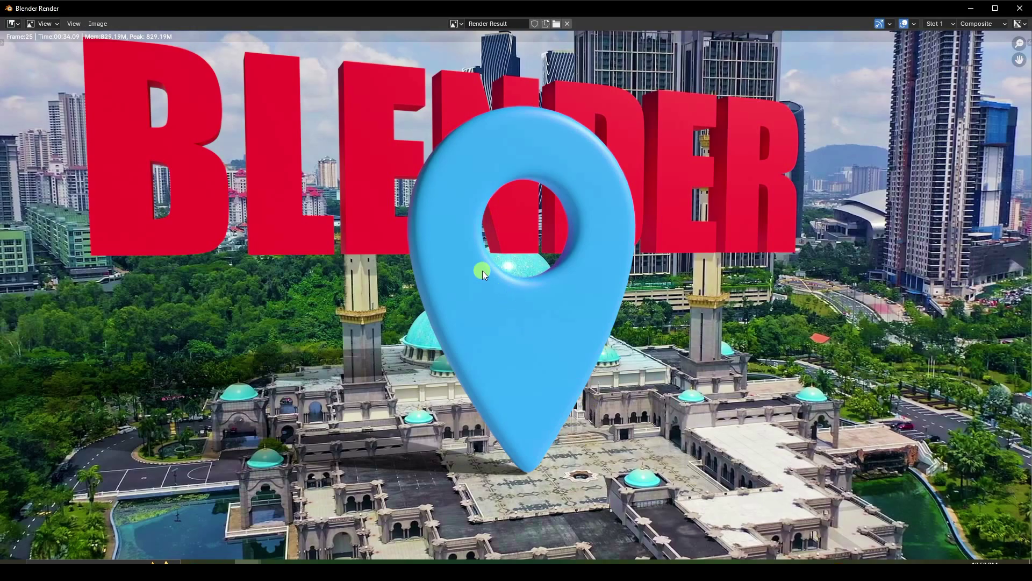
{"action": "scroll", "coordinate": [486, 233], "scroll_direction": "down", "scroll_amount": 2}
{"action": "scroll", "coordinate": [486, 232], "scroll_direction": "up", "scroll_amount": 1}
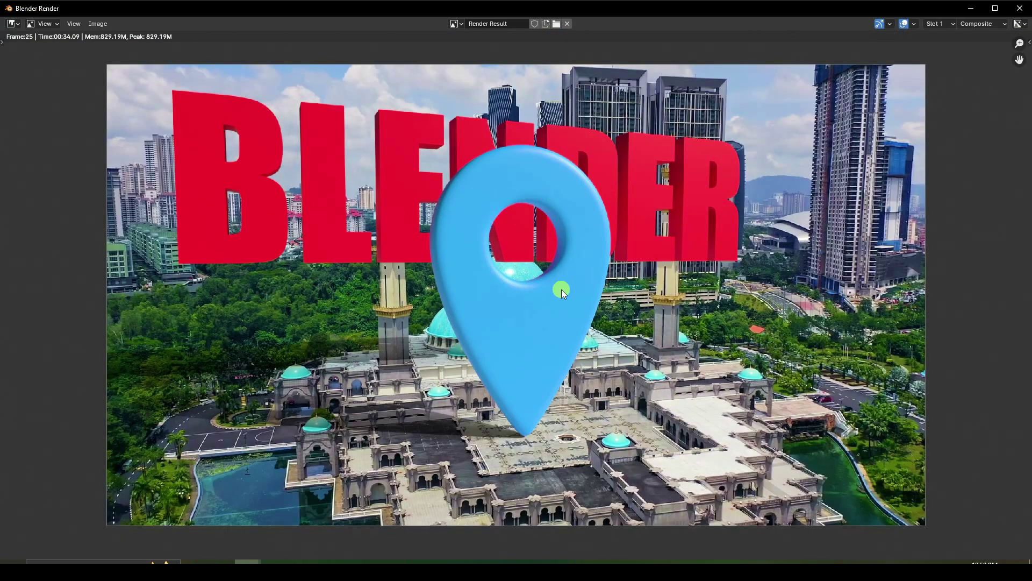
{"action": "scroll", "coordinate": [560, 290], "scroll_direction": "up", "scroll_amount": 1}
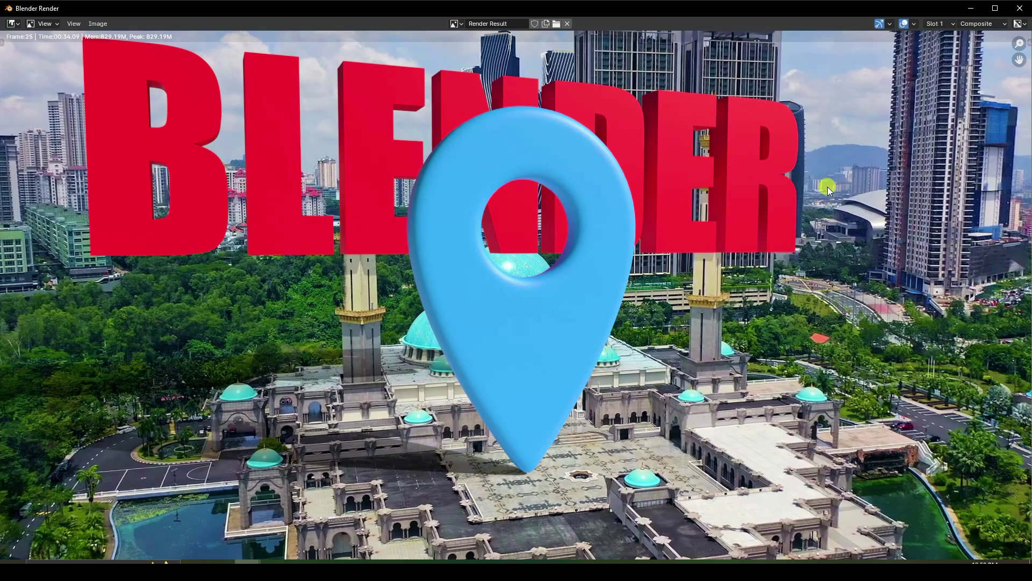
{"action": "scroll", "coordinate": [521, 318], "scroll_direction": "down", "scroll_amount": 2}
{"action": "scroll", "coordinate": [520, 318], "scroll_direction": "up", "scroll_amount": 2}
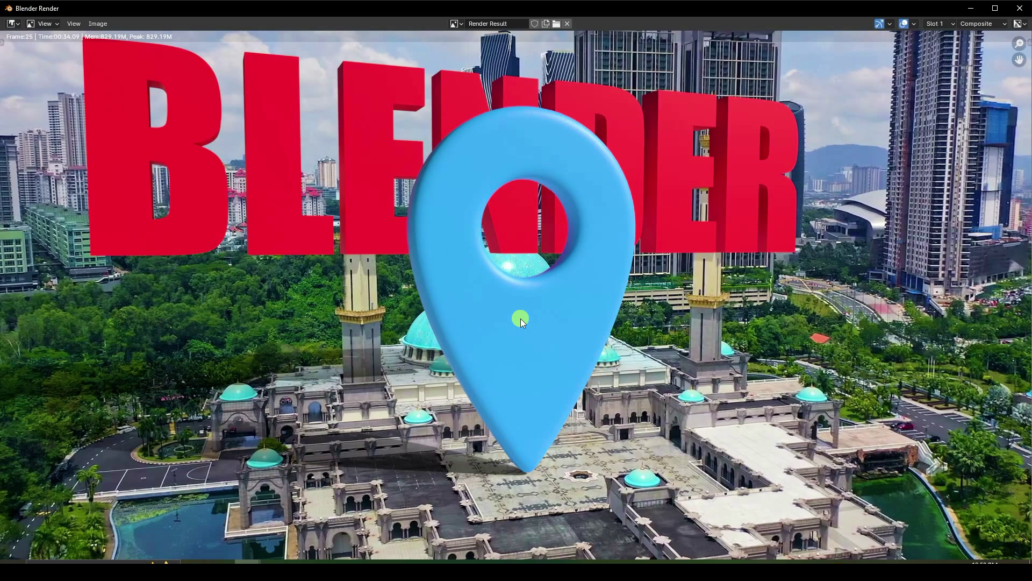